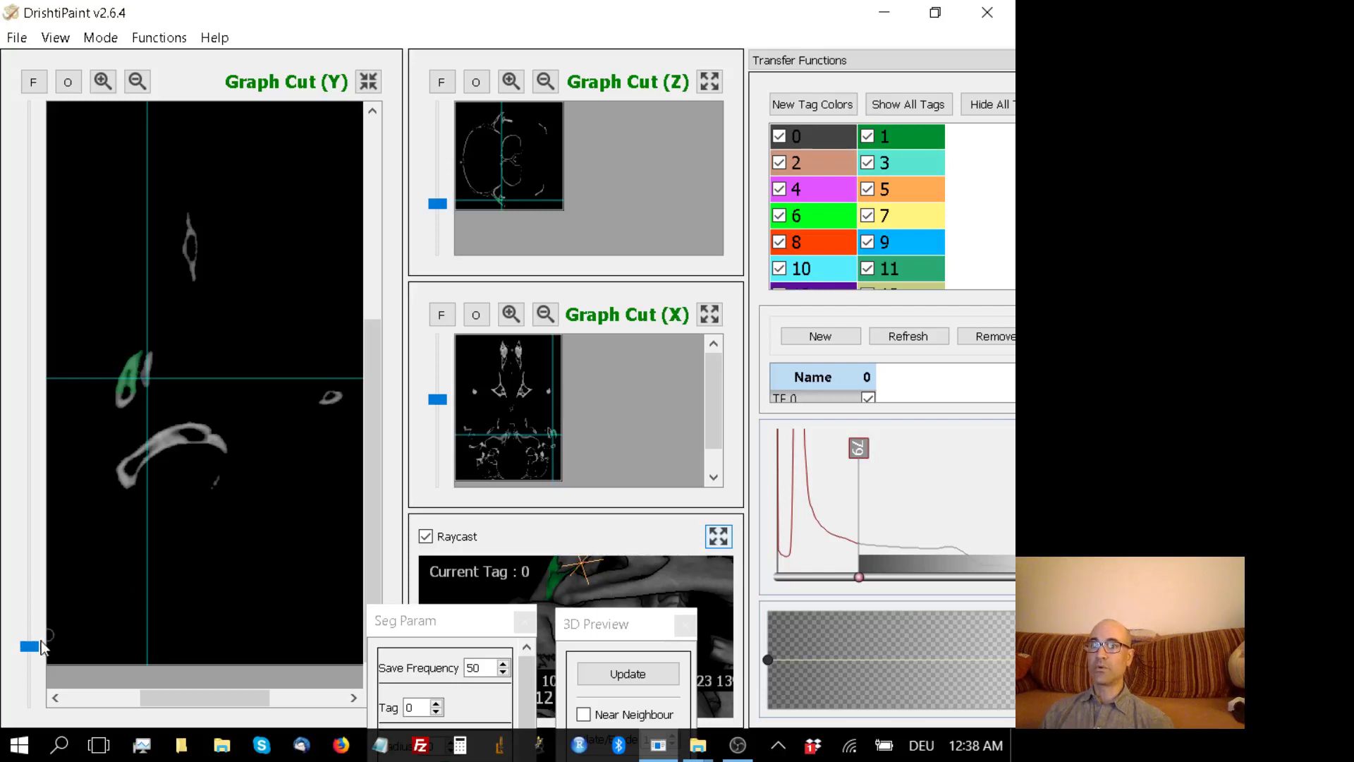
Browse the Graph Cut (Y) slices and settle on one showing more skull beside the green bone.
{"action": "mouse_move", "coordinate": [40, 644]}
{"action": "left_mouse_down"}
{"action": "mouse_move", "coordinate": [35, 623]}
{"action": "mouse_move", "coordinate": [37, 642]}
{"action": "left_mouse_up"}
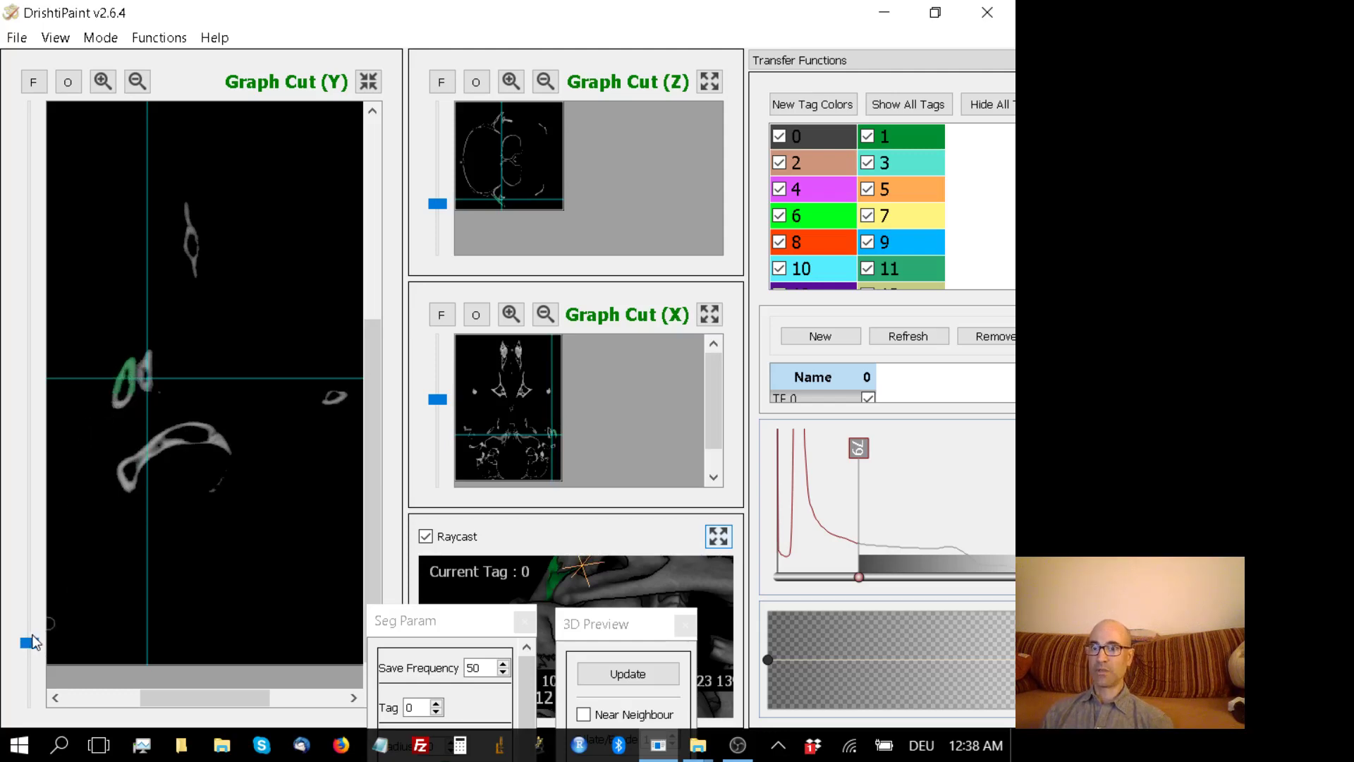
{"action": "mouse_move", "coordinate": [34, 637]}
{"action": "left_mouse_down"}
{"action": "mouse_move", "coordinate": [33, 627]}
{"action": "mouse_move", "coordinate": [36, 644]}
{"action": "left_mouse_up"}
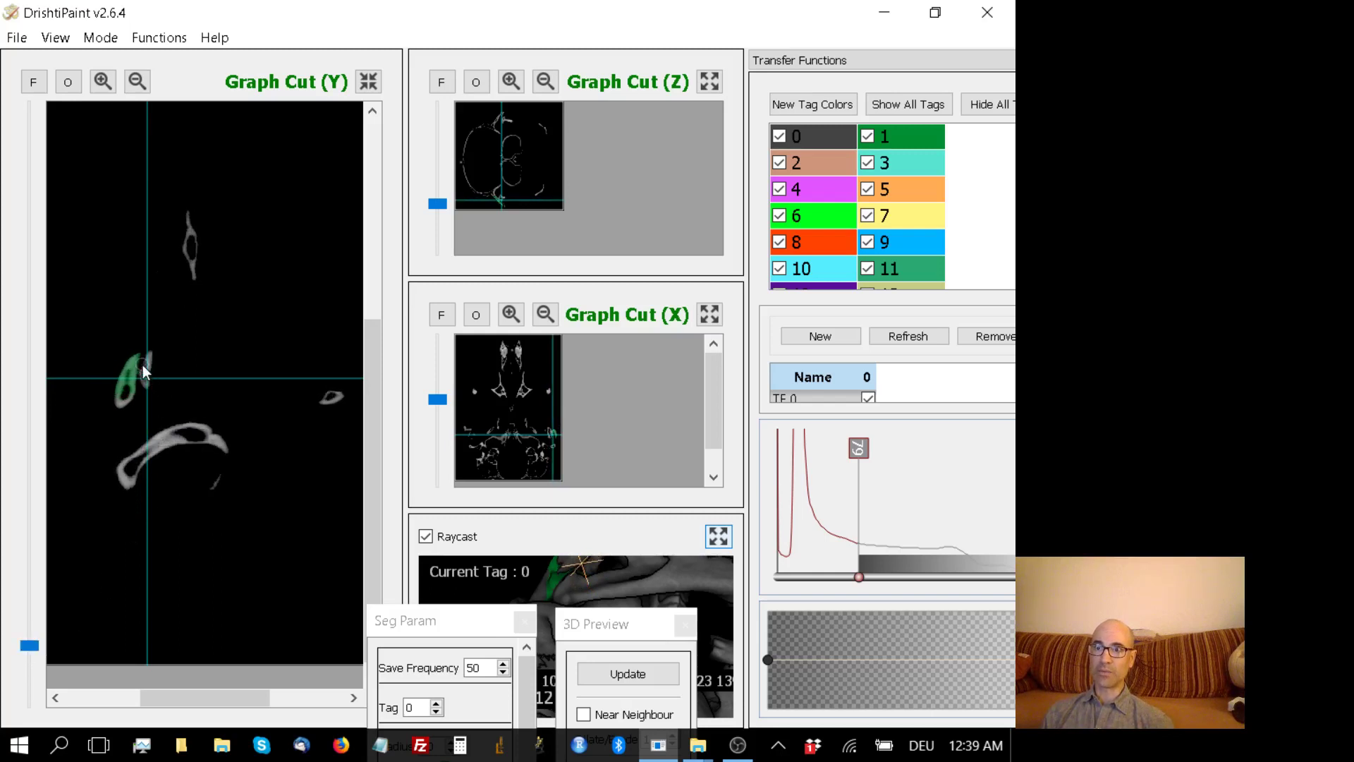
{"action": "mouse_move", "coordinate": [36, 648]}
{"action": "left_mouse_down"}
{"action": "mouse_move", "coordinate": [31, 633]}
{"action": "mouse_move", "coordinate": [36, 647]}
{"action": "mouse_move", "coordinate": [45, 634]}
{"action": "left_mouse_up"}
{"action": "scroll", "coordinate": [35, 649], "scroll_direction": "down", "scroll_amount": 2}
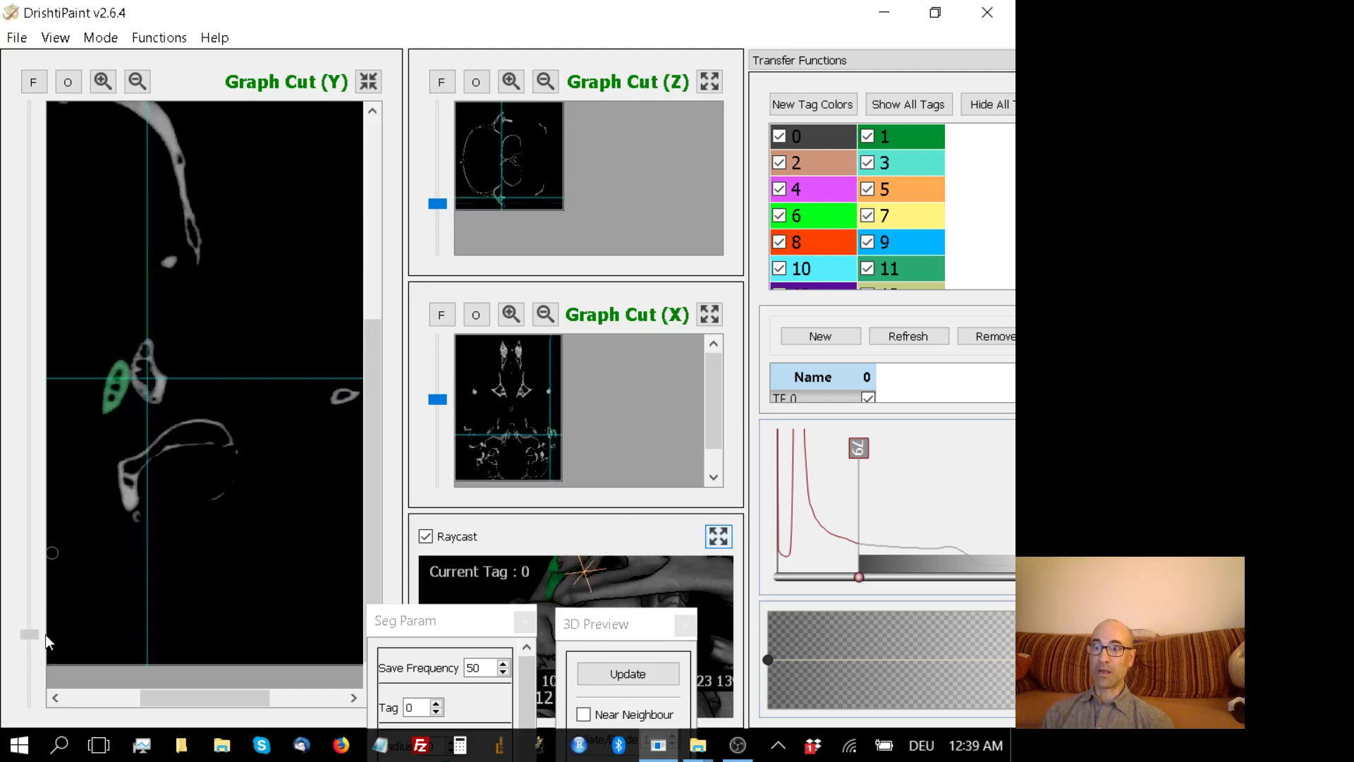
Maximize the Raycast render into the main panel, widen it and rotate the skull.
{"action": "left_click", "coordinate": [718, 536]}
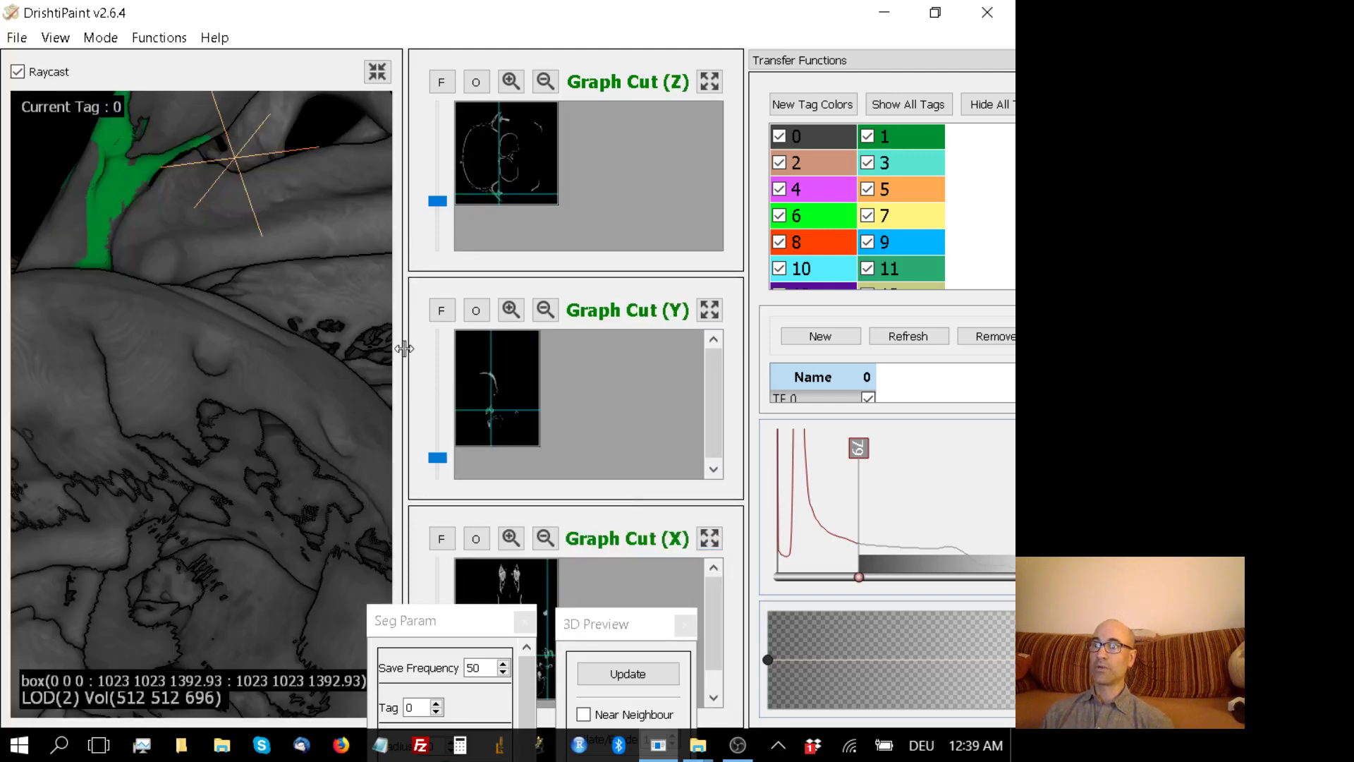
{"action": "left_click_drag", "start_coordinate": [404, 349], "coordinate": [474, 380]}
{"action": "mouse_move", "coordinate": [341, 341]}
{"action": "left_mouse_down"}
{"action": "mouse_move", "coordinate": [350, 353]}
{"action": "mouse_move", "coordinate": [341, 315]}
{"action": "left_mouse_up"}
{"action": "left_click_drag", "start_coordinate": [631, 623], "coordinate": [621, 591]}
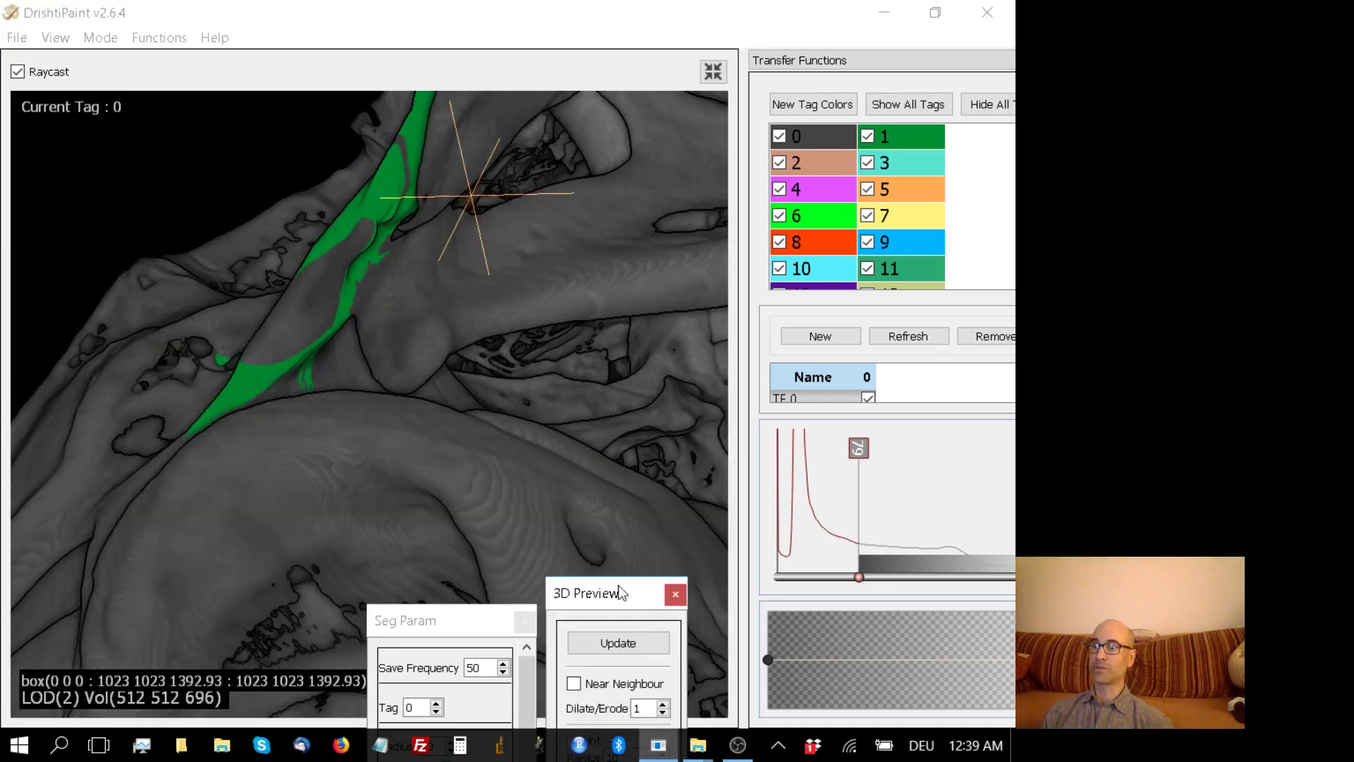
Refresh the 3D preview at subsampling level 2 and rotate and zoom the render.
{"action": "left_click", "coordinate": [618, 642]}
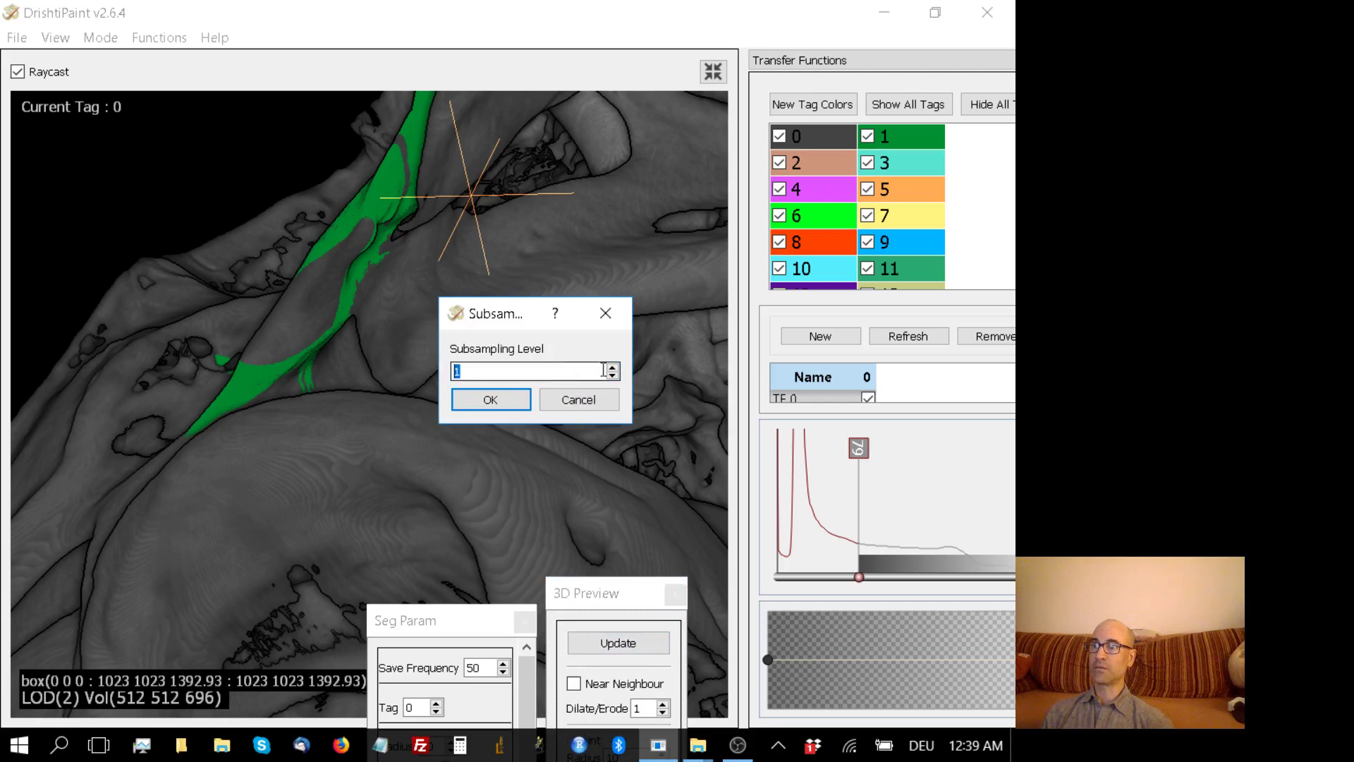
{"action": "left_click", "coordinate": [515, 396]}
{"action": "mouse_move", "coordinate": [510, 422]}
{"action": "left_mouse_down"}
{"action": "mouse_move", "coordinate": [477, 394]}
{"action": "mouse_move", "coordinate": [454, 343]}
{"action": "mouse_move", "coordinate": [457, 400]}
{"action": "mouse_move", "coordinate": [480, 361]}
{"action": "mouse_move", "coordinate": [451, 315]}
{"action": "mouse_move", "coordinate": [451, 337]}
{"action": "mouse_move", "coordinate": [379, 367]}
{"action": "left_mouse_up"}
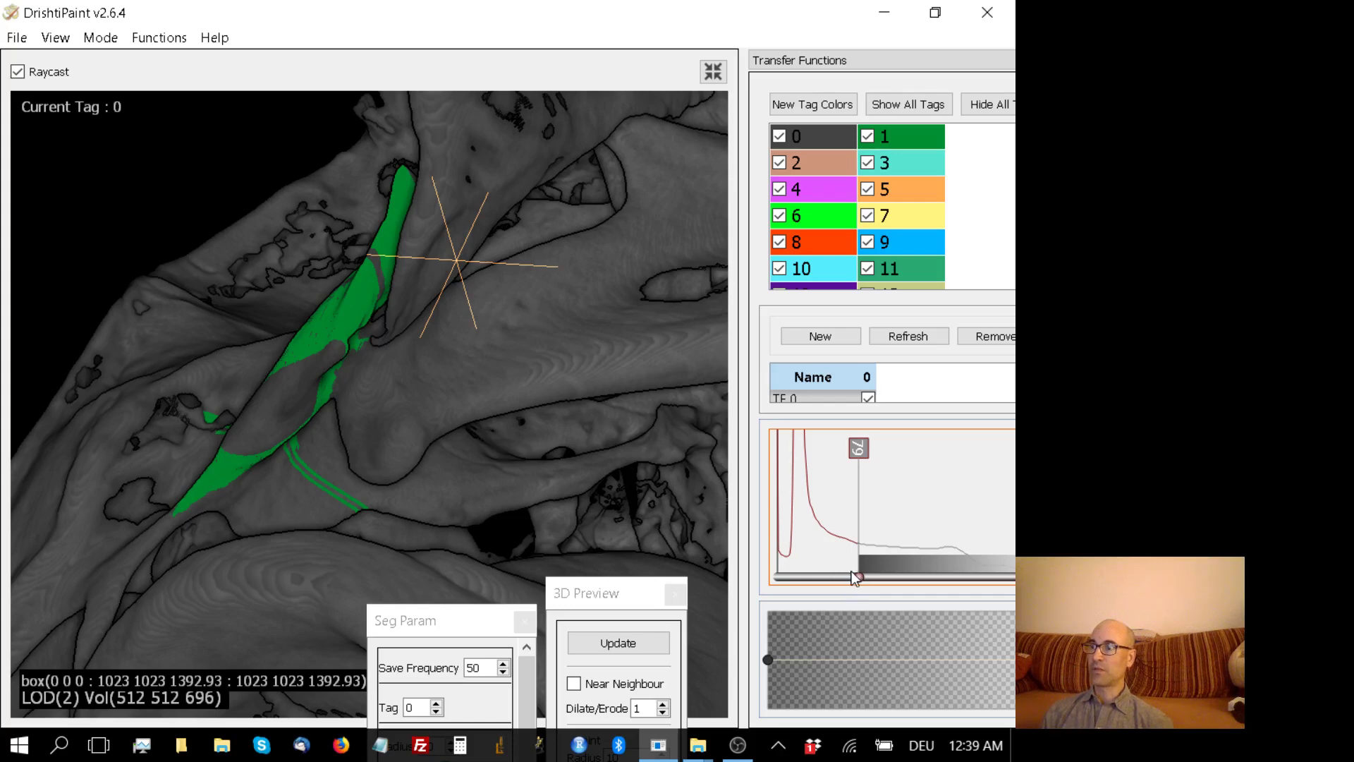
Nudge the transfer-function threshold up, hide the green tag 1 region, and rotate the render.
{"action": "left_click_drag", "start_coordinate": [859, 579], "coordinate": [871, 577]}
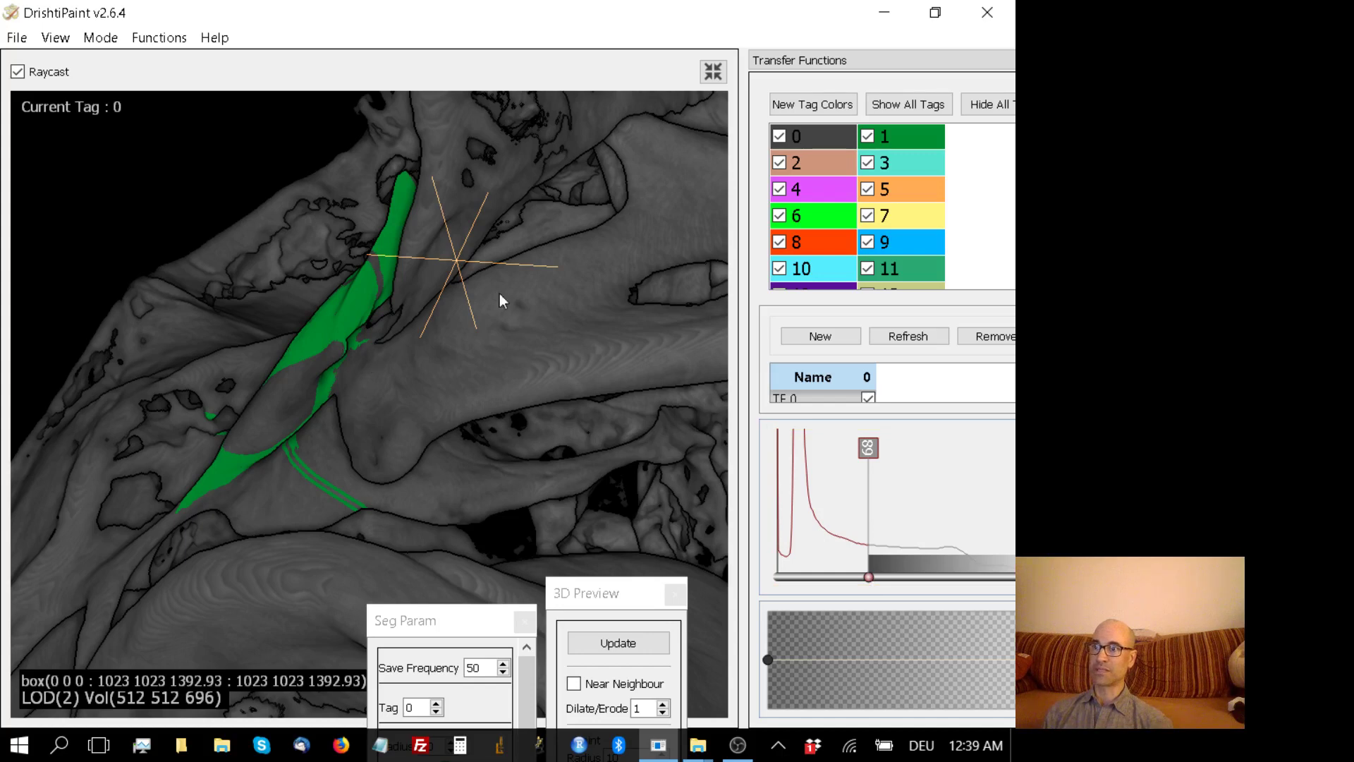
{"action": "left_click", "coordinate": [868, 136]}
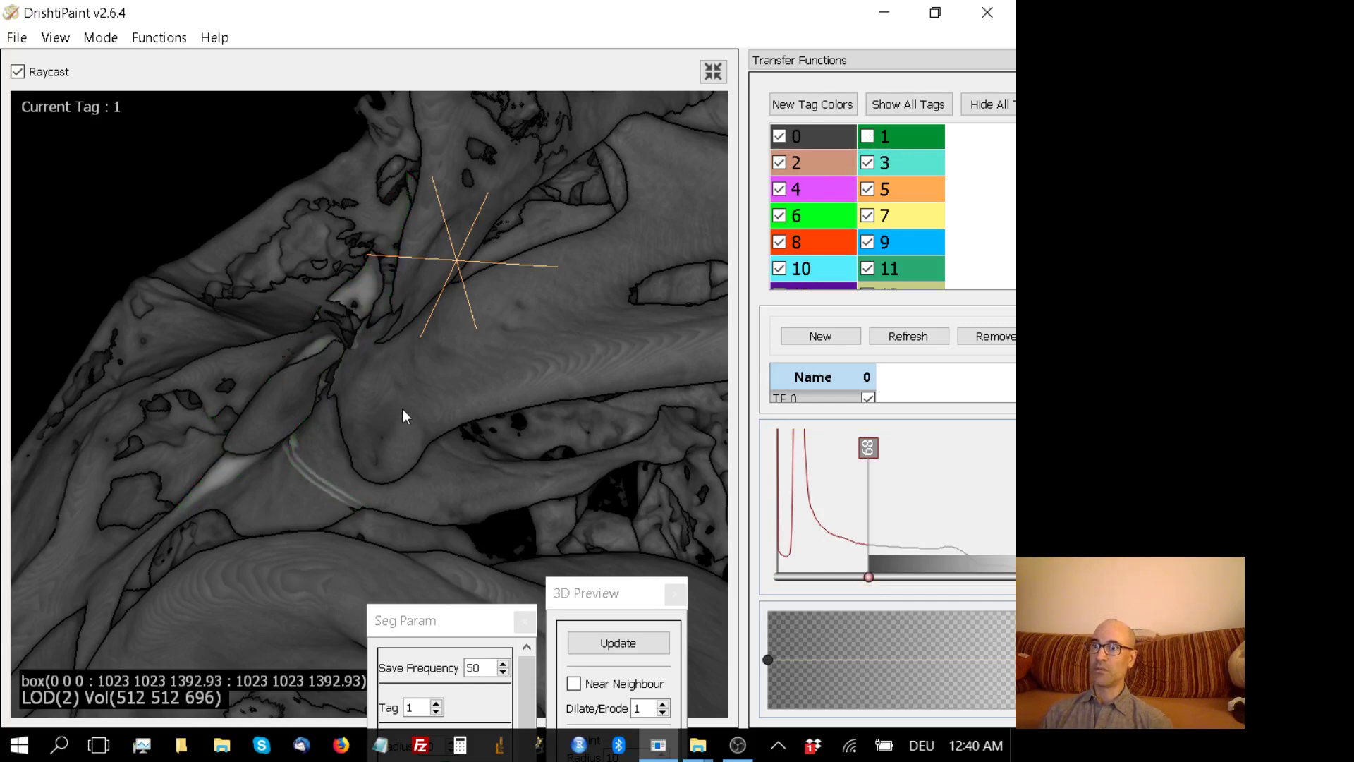
{"action": "left_click_drag", "start_coordinate": [402, 414], "coordinate": [351, 290]}
Show the clipping box and adjust its Y range around the jaw region.
{"action": "scroll", "coordinate": [382, 336], "scroll_direction": "down", "scroll_amount": 10}
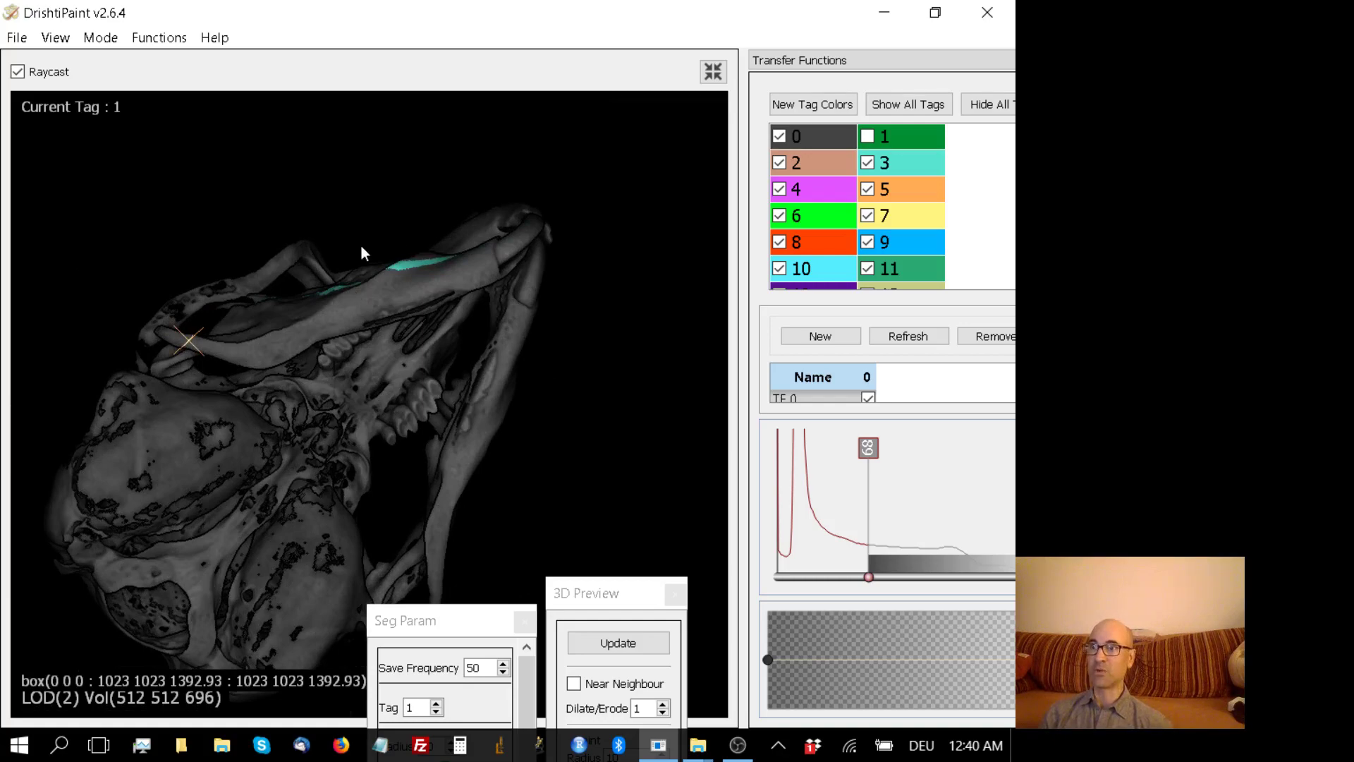
{"action": "mouse_move", "coordinate": [368, 259]}
{"action": "left_mouse_down"}
{"action": "mouse_move", "coordinate": [395, 312]}
{"action": "mouse_move", "coordinate": [361, 272]}
{"action": "left_mouse_up"}
{"action": "key", "text": "b"}
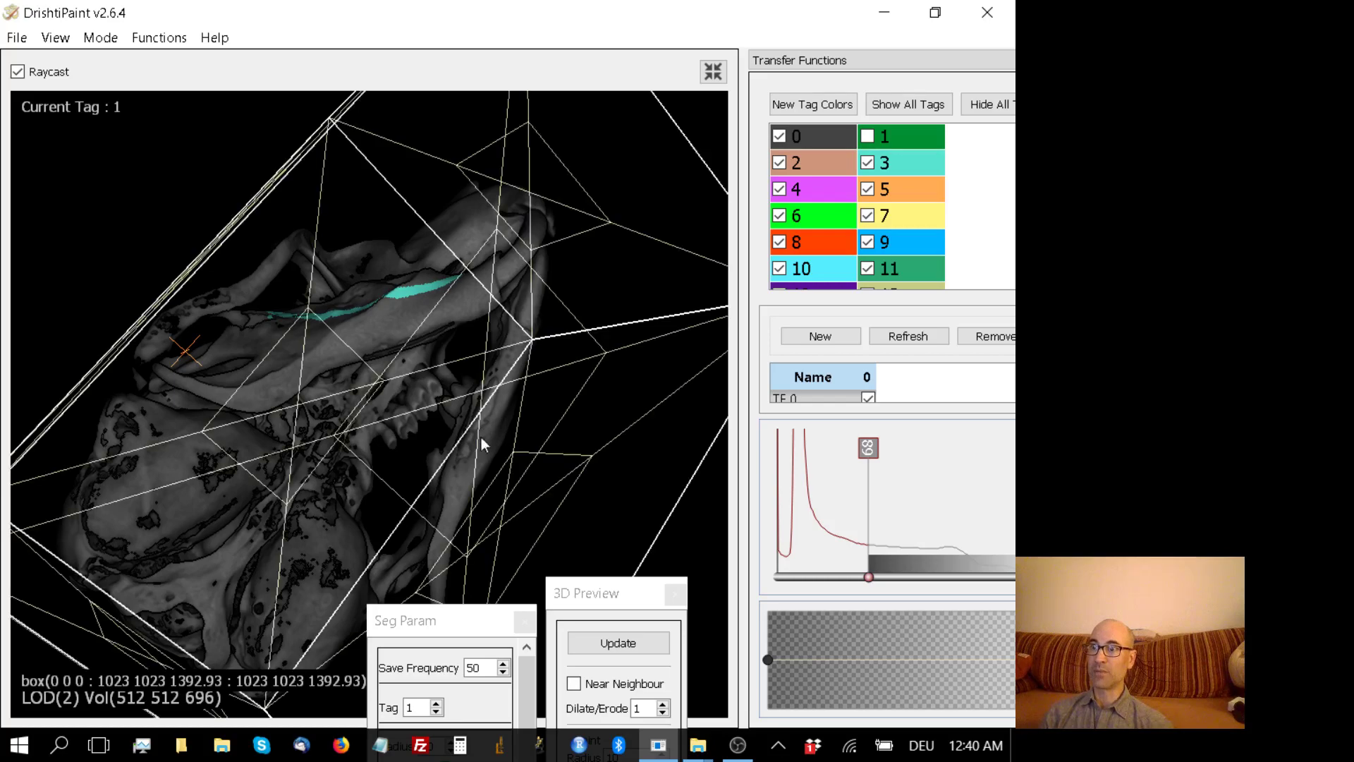
{"action": "left_click_drag", "start_coordinate": [501, 524], "coordinate": [332, 379]}
{"action": "left_click_drag", "start_coordinate": [480, 442], "coordinate": [453, 421]}
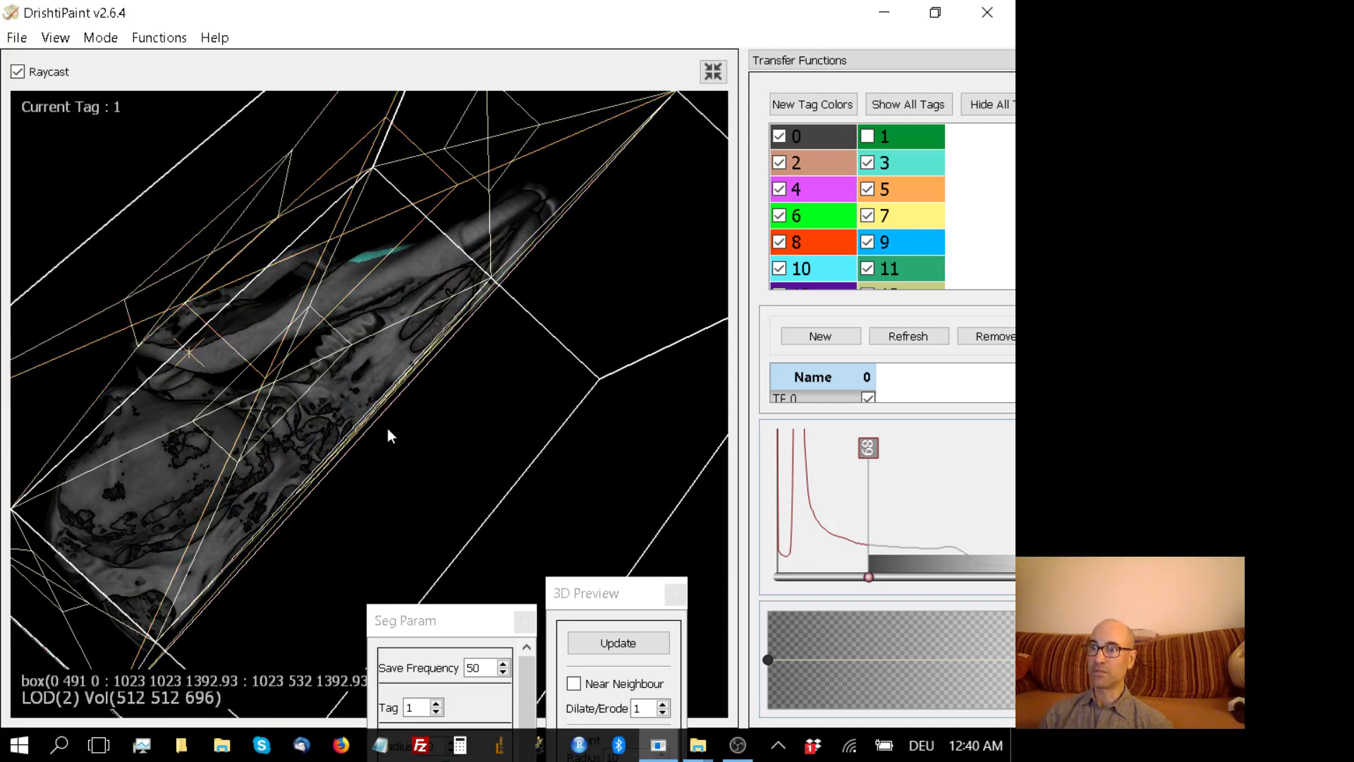
{"action": "left_click_drag", "start_coordinate": [383, 422], "coordinate": [360, 445]}
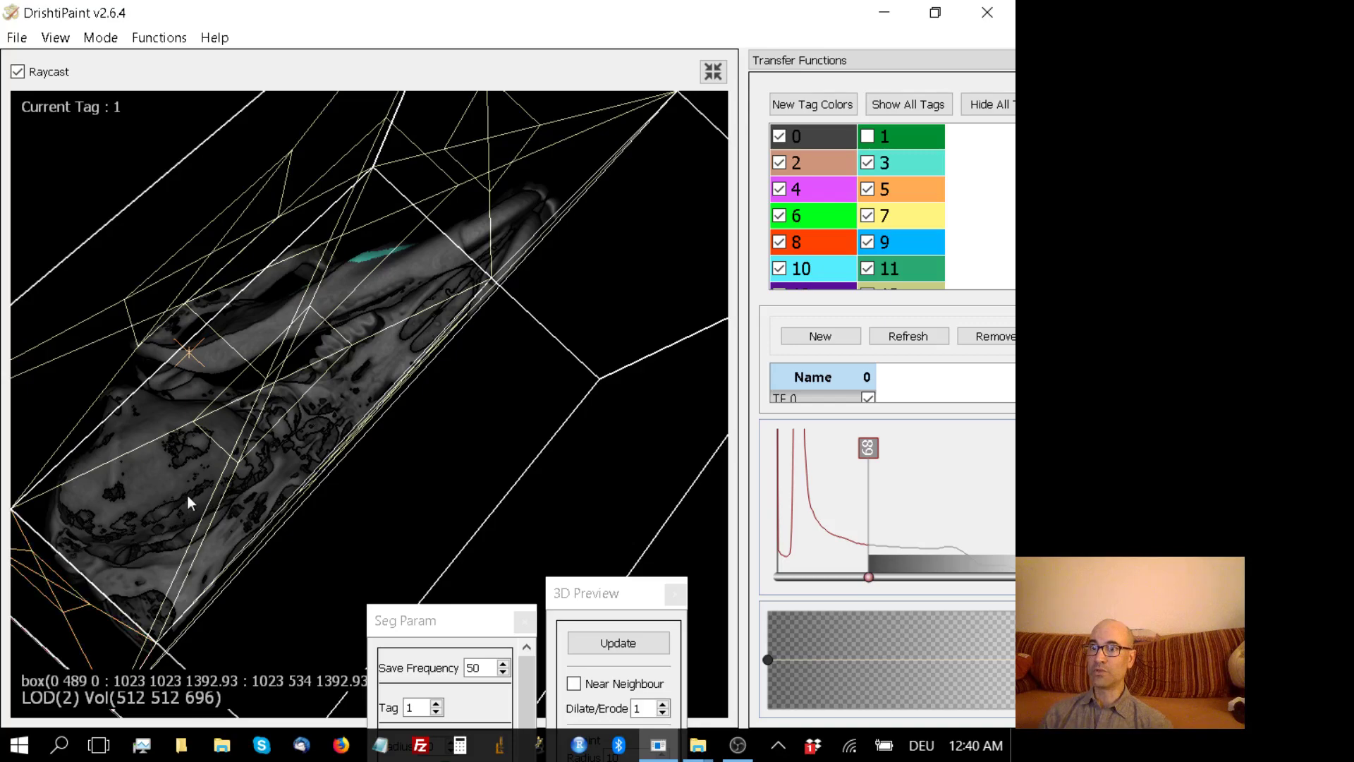
{"action": "left_click_drag", "start_coordinate": [187, 495], "coordinate": [210, 534]}
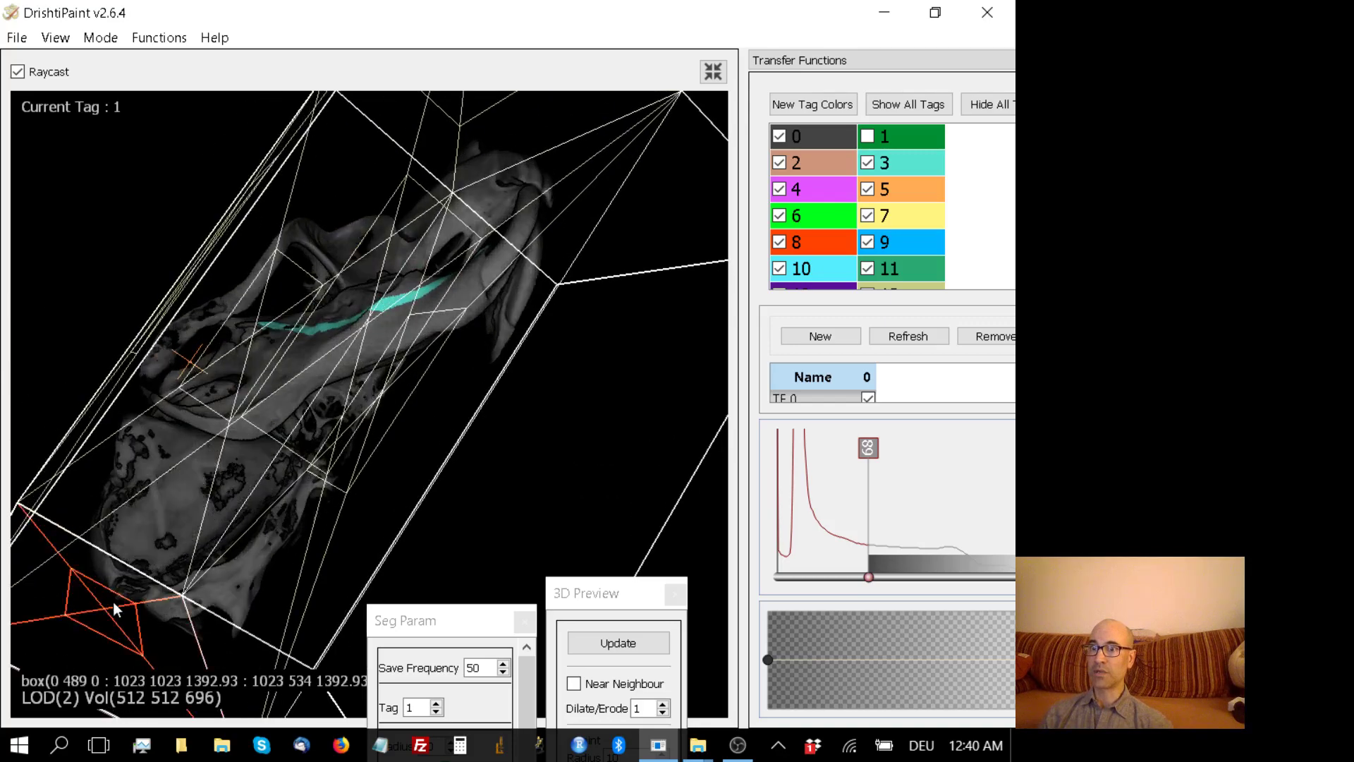
Pull in the clip box's Z and X faces around the jaw, then inspect the cropped render.
{"action": "left_click_drag", "start_coordinate": [113, 602], "coordinate": [205, 471]}
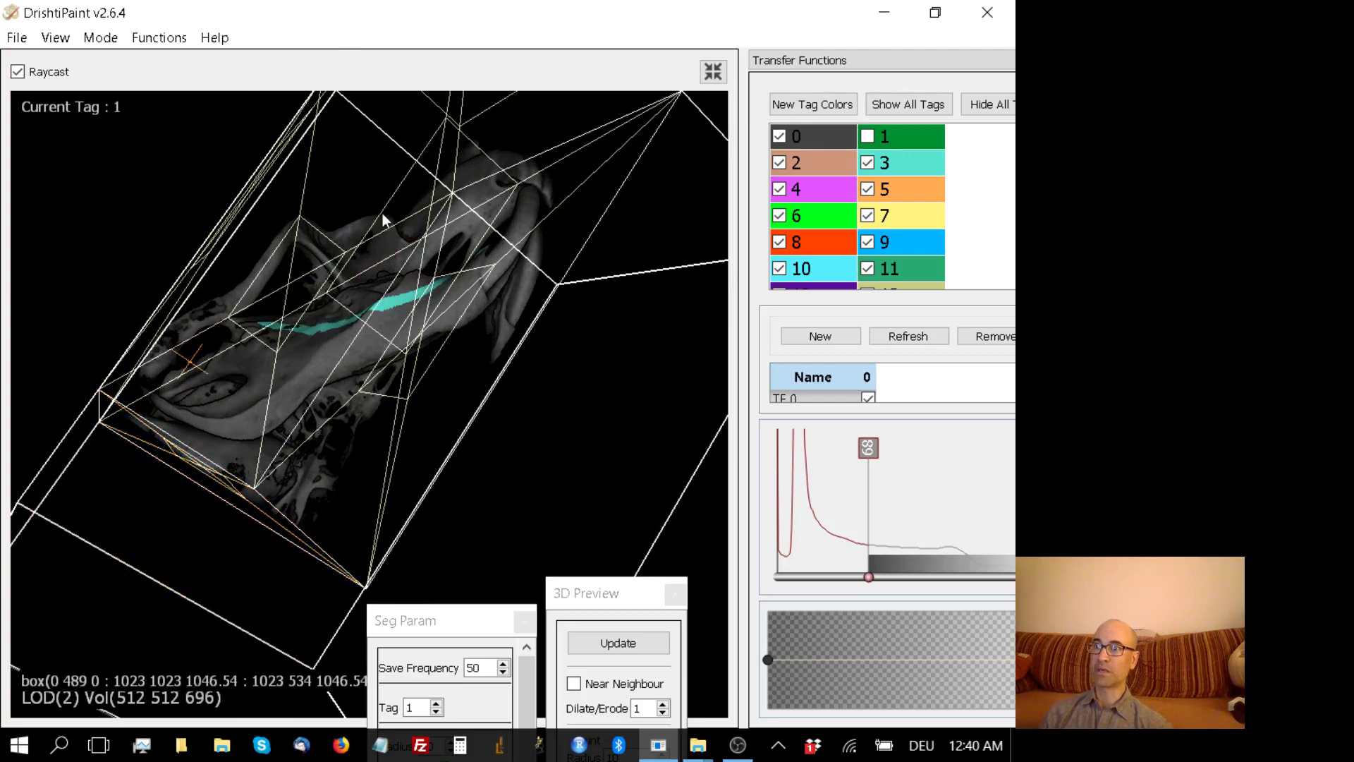
{"action": "left_click_drag", "start_coordinate": [382, 223], "coordinate": [387, 302]}
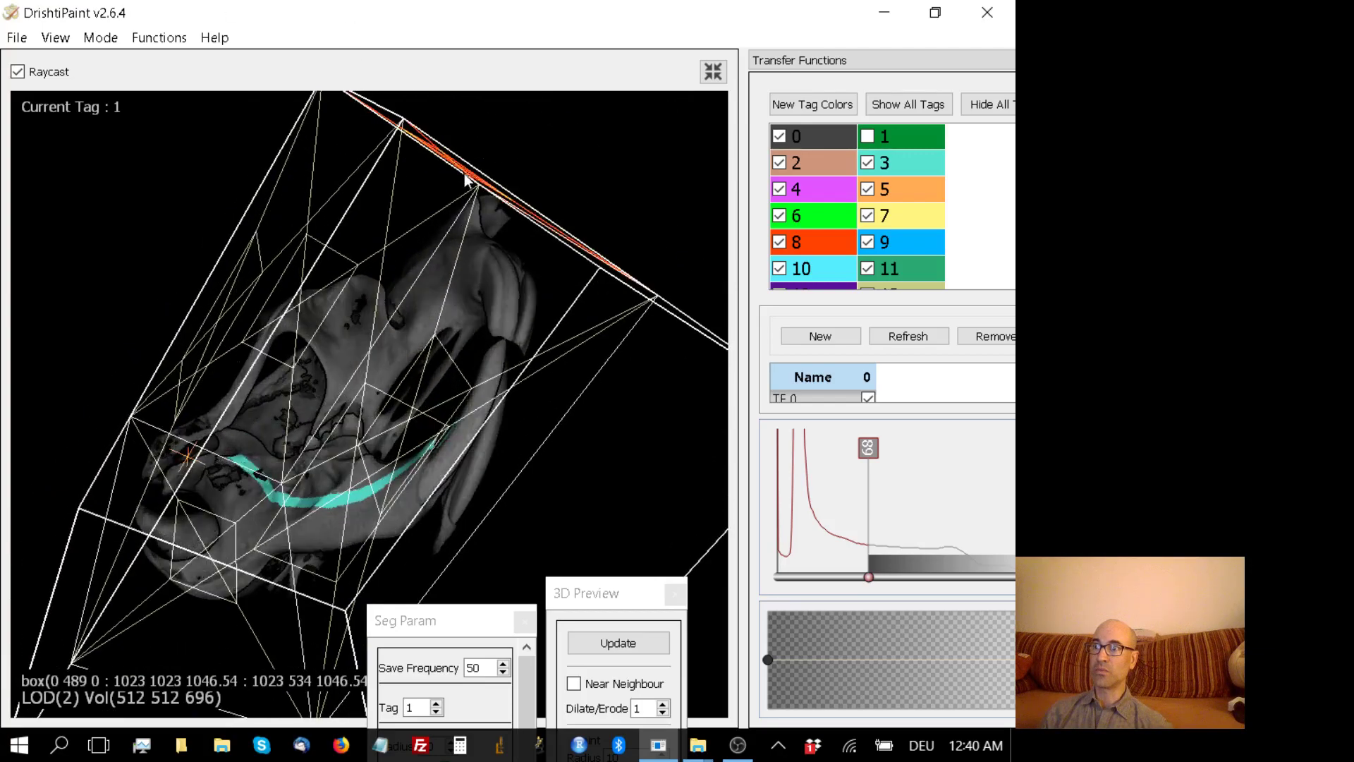
{"action": "left_click_drag", "start_coordinate": [475, 211], "coordinate": [441, 411]}
{"action": "left_click_drag", "start_coordinate": [196, 340], "coordinate": [281, 286]}
{"action": "left_click_drag", "start_coordinate": [461, 536], "coordinate": [412, 451]}
{"action": "mouse_move", "coordinate": [273, 358]}
{"action": "left_mouse_down"}
{"action": "mouse_move", "coordinate": [331, 446]}
{"action": "mouse_move", "coordinate": [311, 417]}
{"action": "mouse_move", "coordinate": [417, 435]}
{"action": "mouse_move", "coordinate": [323, 263]}
{"action": "mouse_move", "coordinate": [290, 223]}
{"action": "mouse_move", "coordinate": [284, 232]}
{"action": "mouse_move", "coordinate": [350, 208]}
{"action": "mouse_move", "coordinate": [311, 251]}
{"action": "mouse_move", "coordinate": [347, 240]}
{"action": "mouse_move", "coordinate": [349, 369]}
{"action": "mouse_move", "coordinate": [368, 450]}
{"action": "left_mouse_up"}
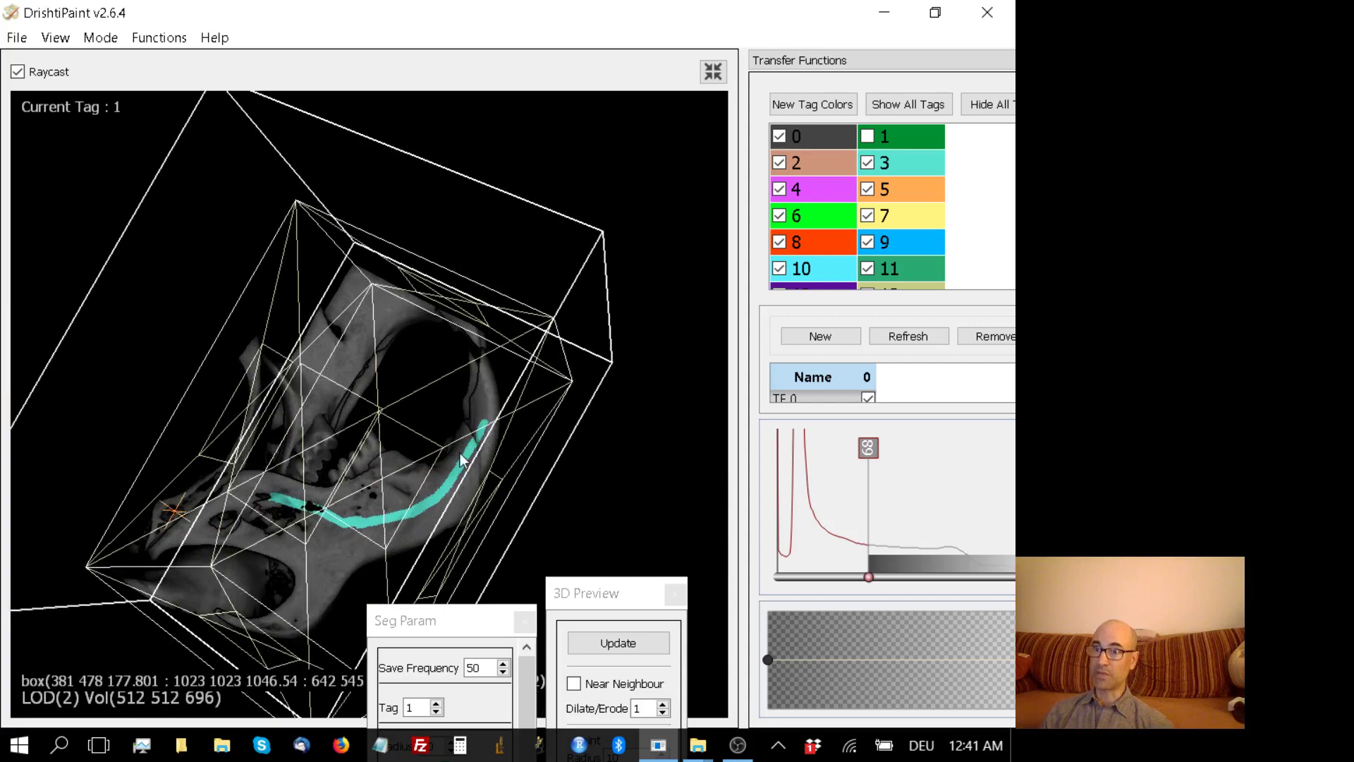
{"action": "left_click_drag", "start_coordinate": [462, 458], "coordinate": [248, 480]}
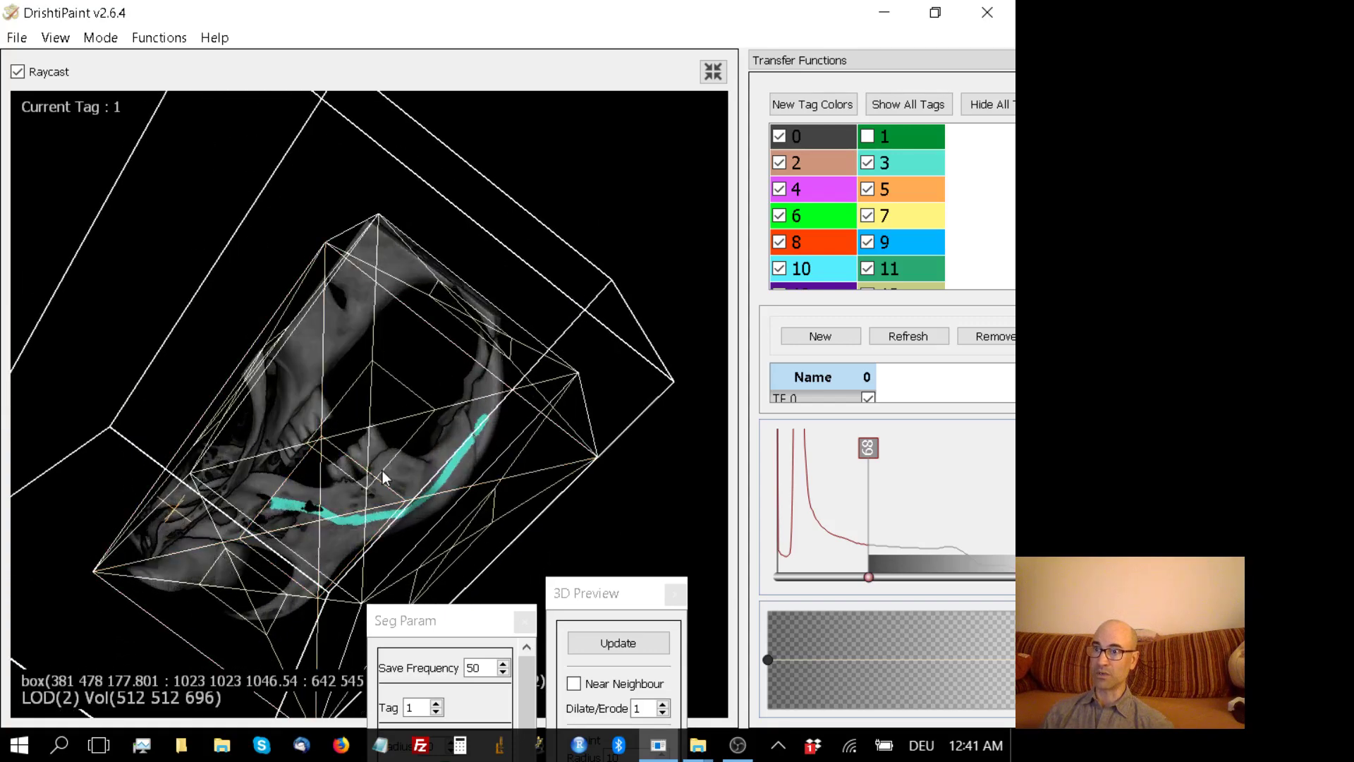
{"action": "left_click_drag", "start_coordinate": [357, 497], "coordinate": [453, 416]}
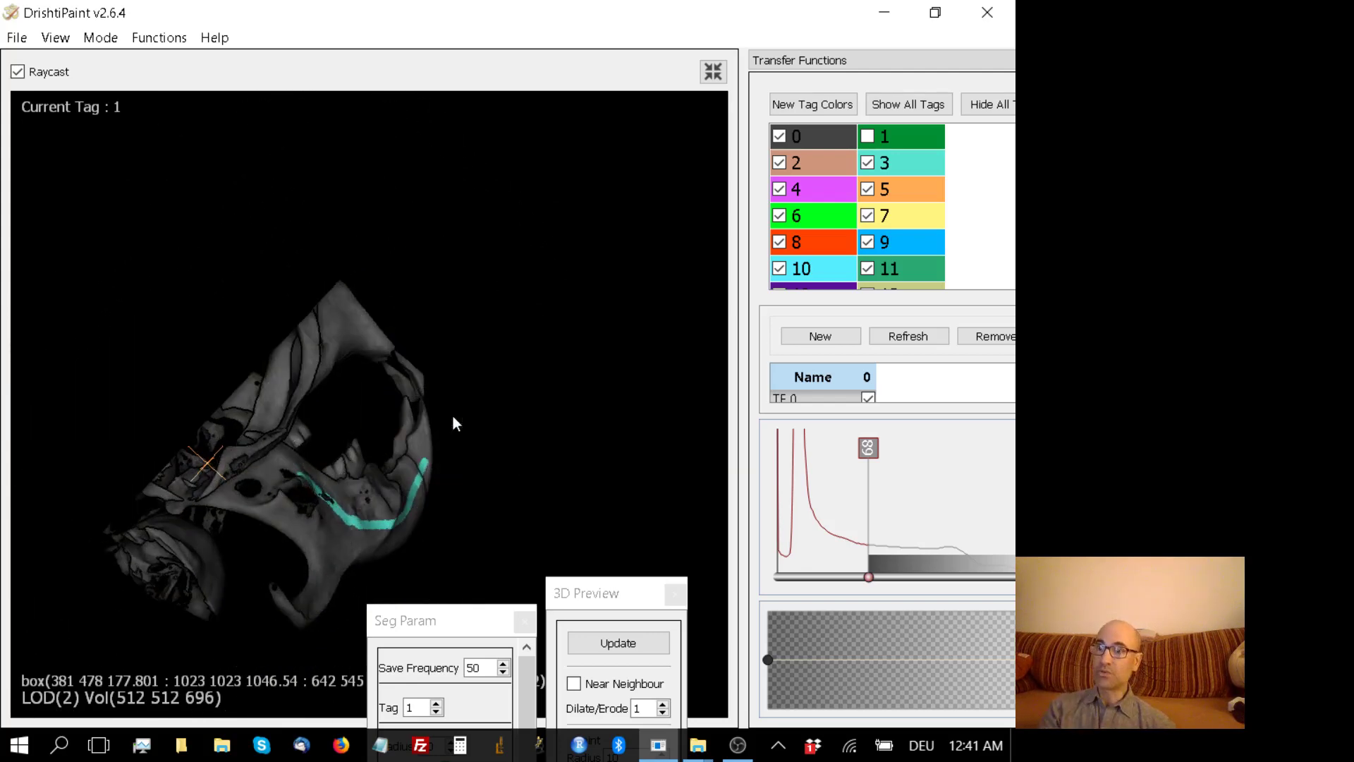
Bring up the D:\Meriones 8bitTIFF folder and select meriones_TMM-M-05306-skull.mask (1.36 GB).
{"action": "key", "text": "alt+Tab"}
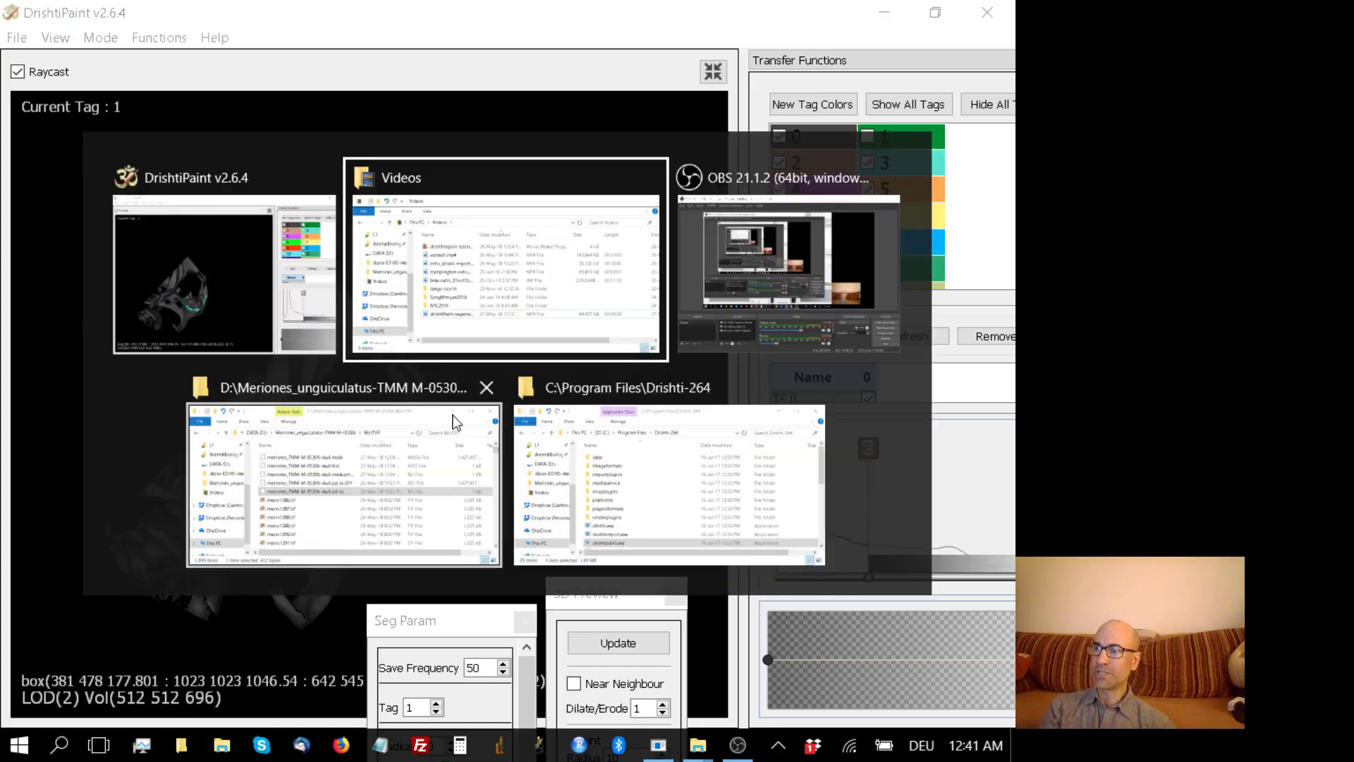
{"action": "key", "text": "alt+Tab"}
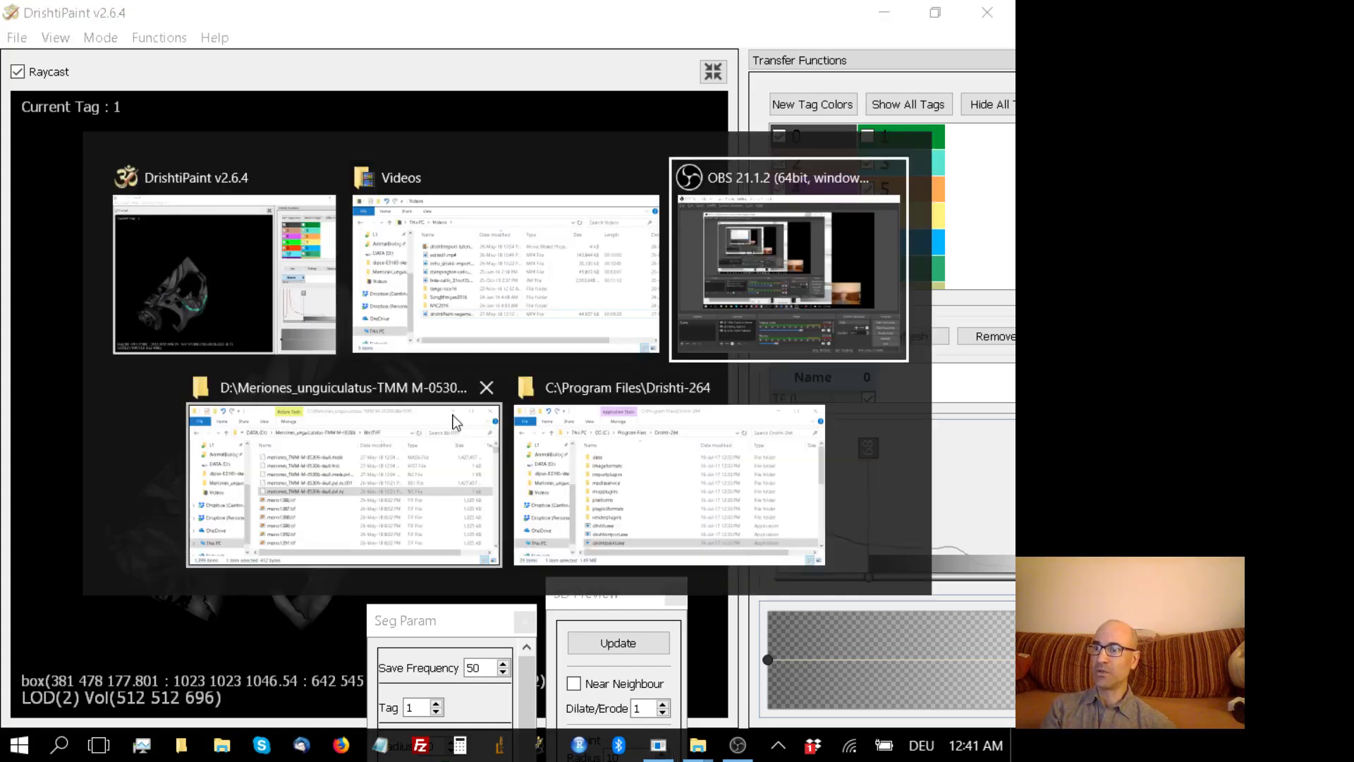
{"action": "left_click", "coordinate": [455, 422]}
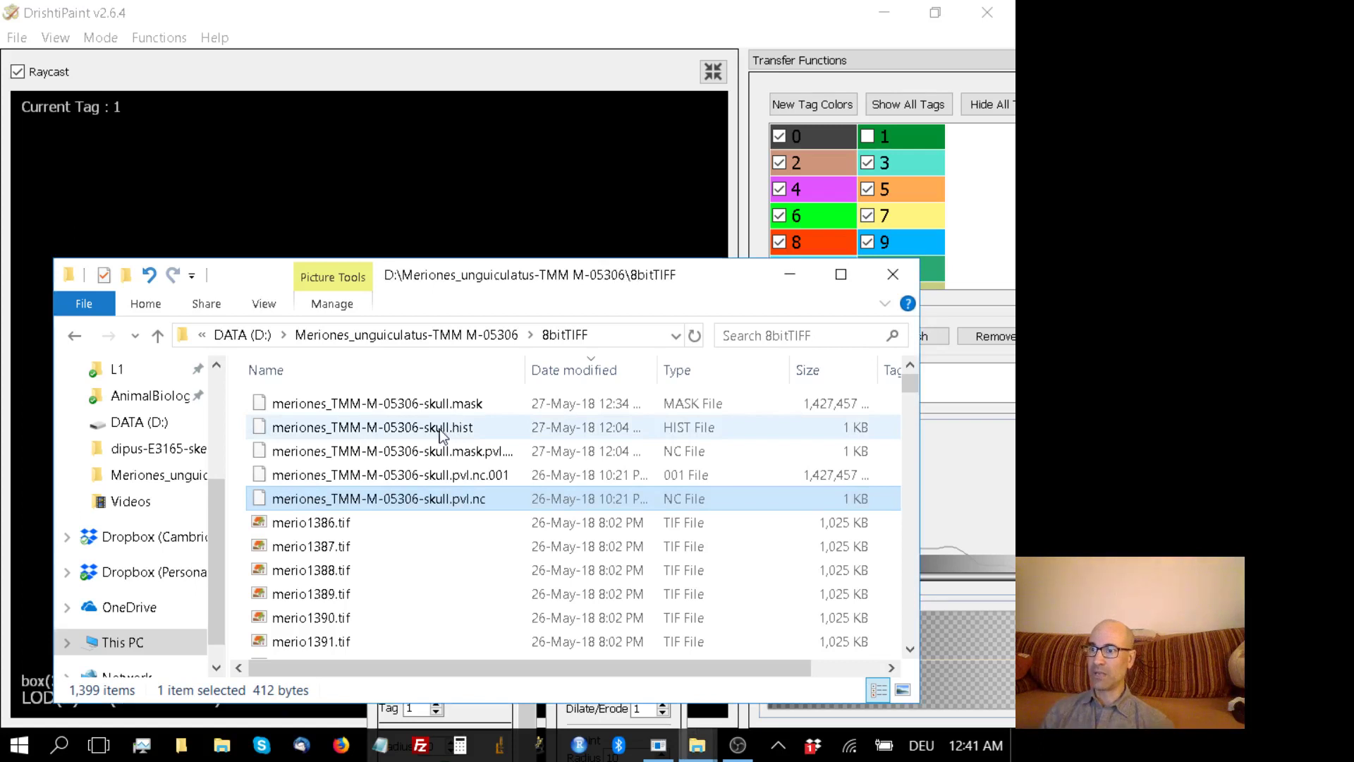
{"action": "left_click", "coordinate": [433, 410]}
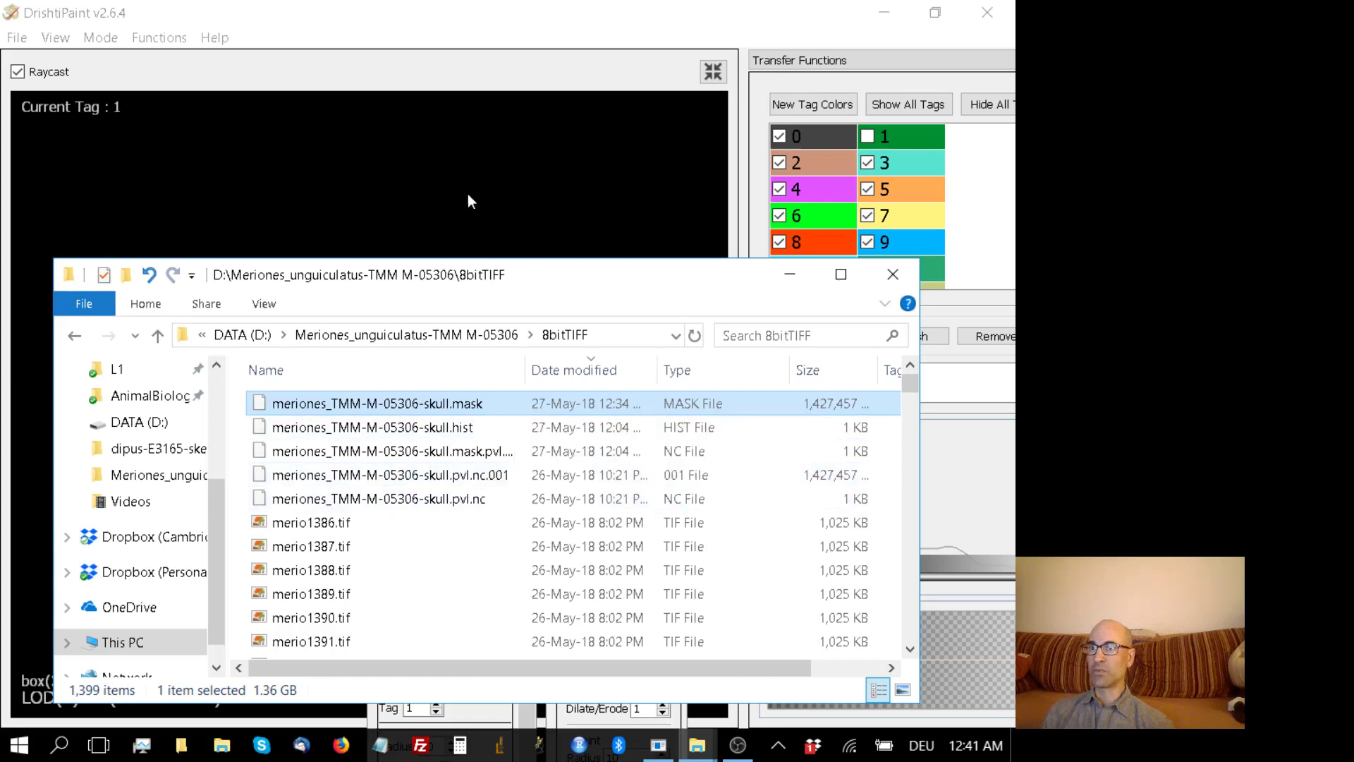
Back in DrishtiPaint, save tags, curves and fibers to the skull .mask file, then rotate the render.
{"action": "left_click", "coordinate": [405, 35]}
{"action": "left_click", "coordinate": [16, 37]}
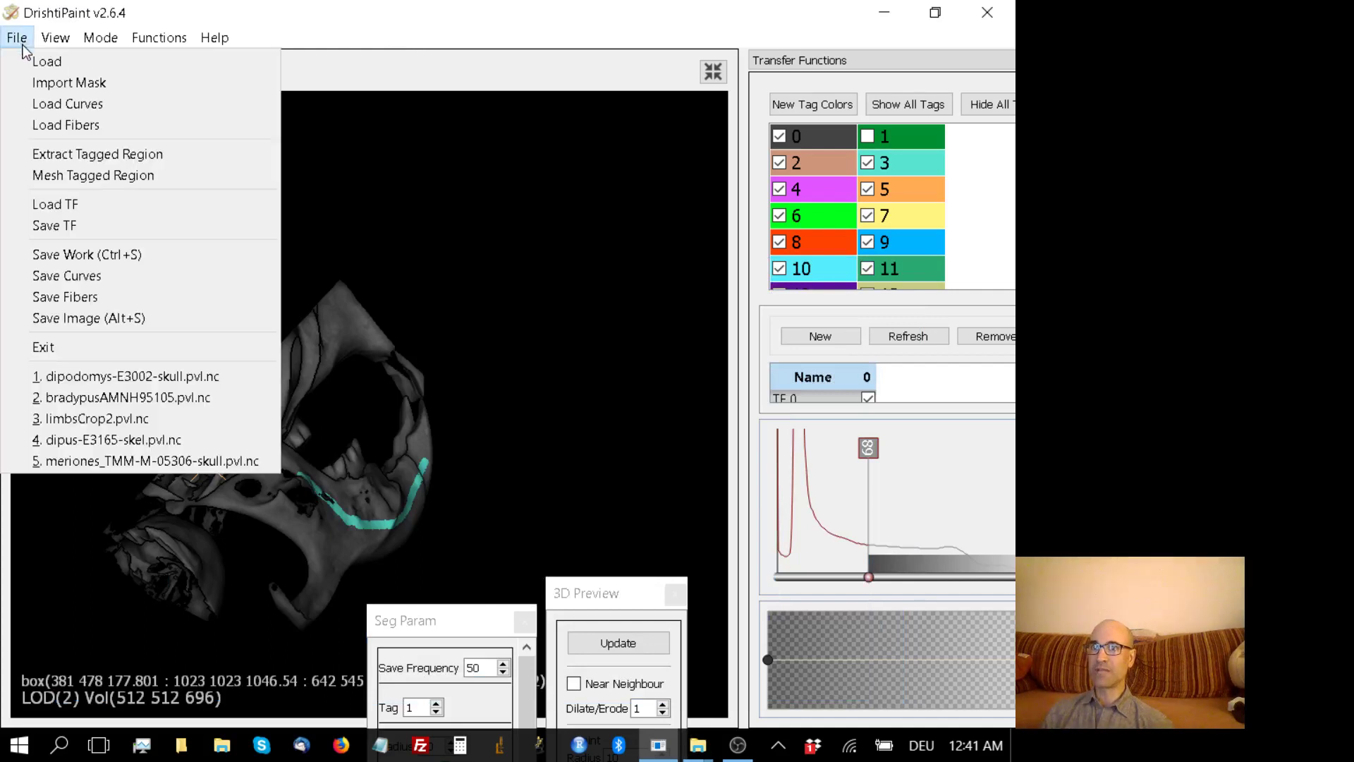
{"action": "left_click", "coordinate": [83, 256]}
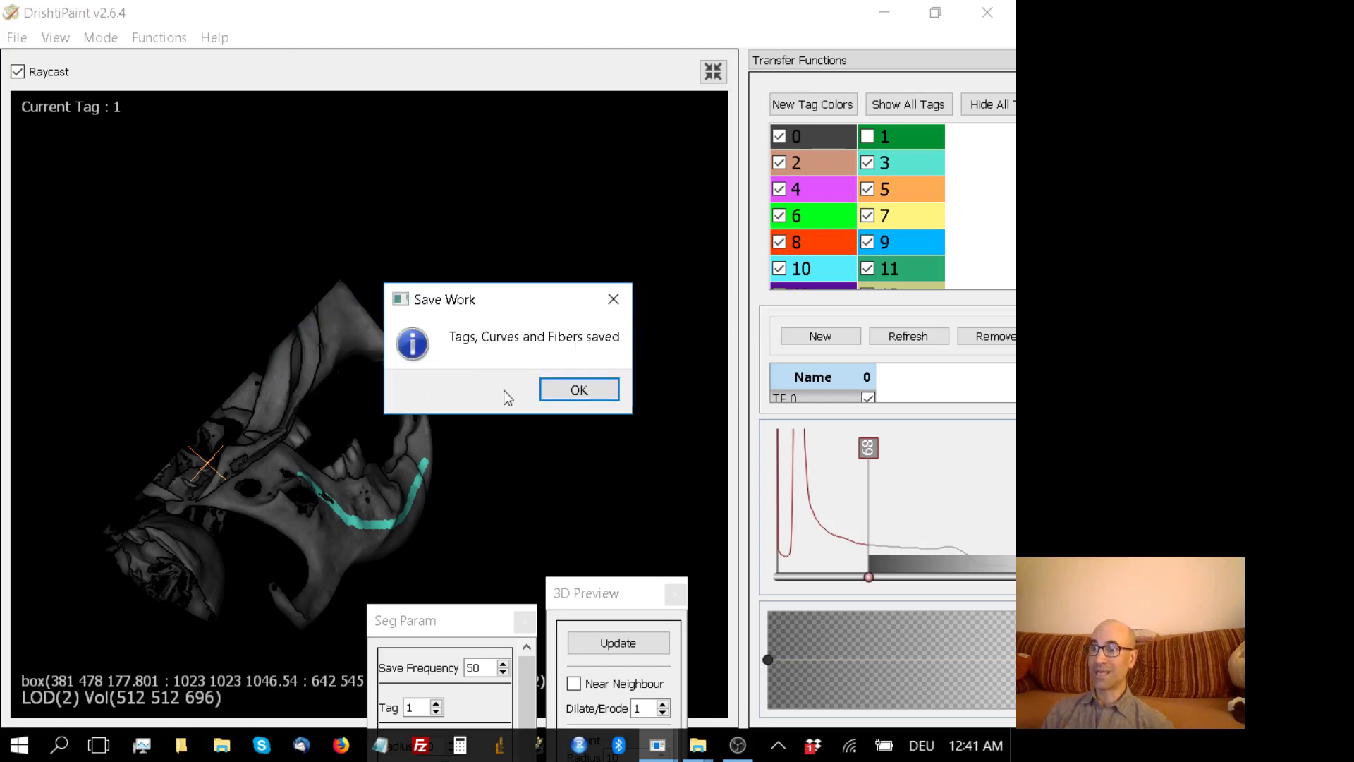
{"action": "left_click", "coordinate": [571, 390]}
{"action": "left_click_drag", "start_coordinate": [395, 475], "coordinate": [222, 371]}
{"action": "left_click_drag", "start_coordinate": [298, 439], "coordinate": [253, 488]}
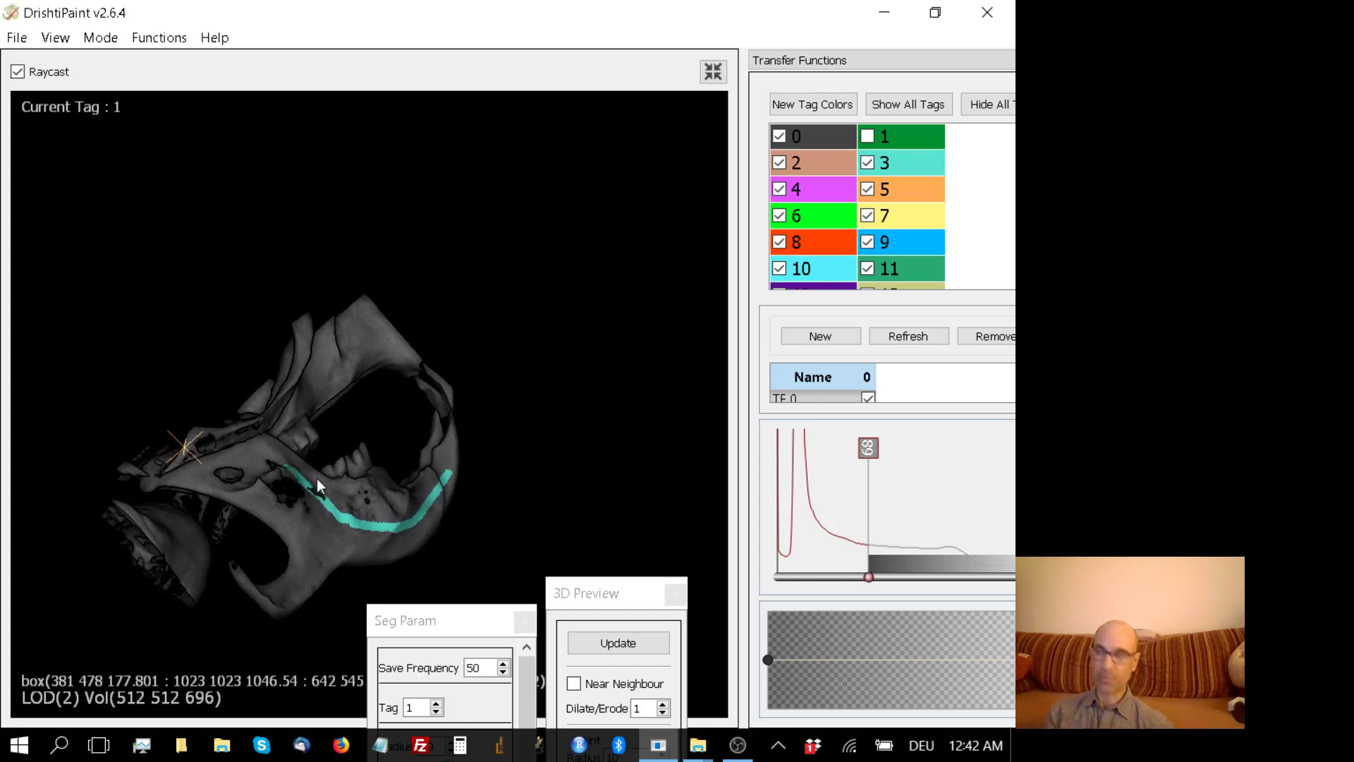
Copy meriones_TMM-M-05306-skull.mask and paste it into the parent Meriones_unguiculatus-TMM M-05306 folder.
{"action": "key", "text": "alt+Tab"}
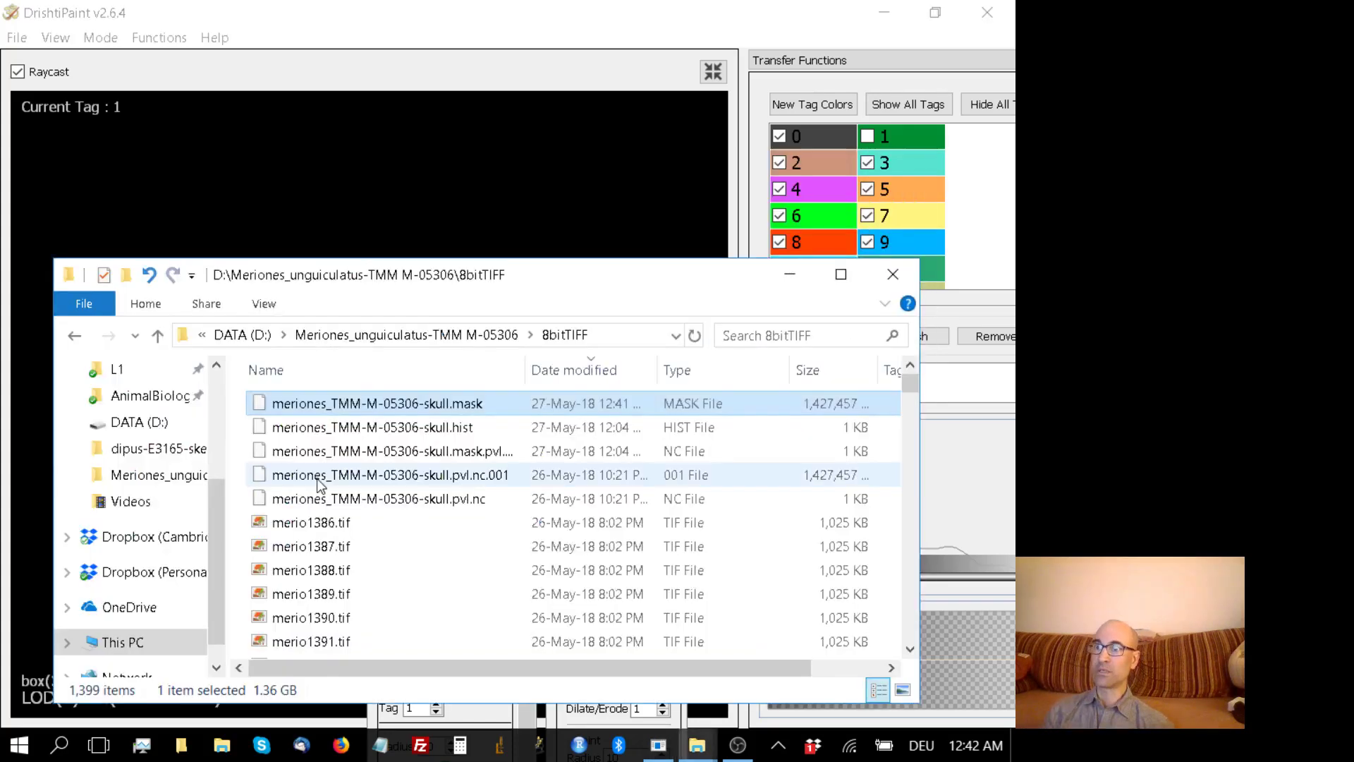
{"action": "key", "text": "Up"}
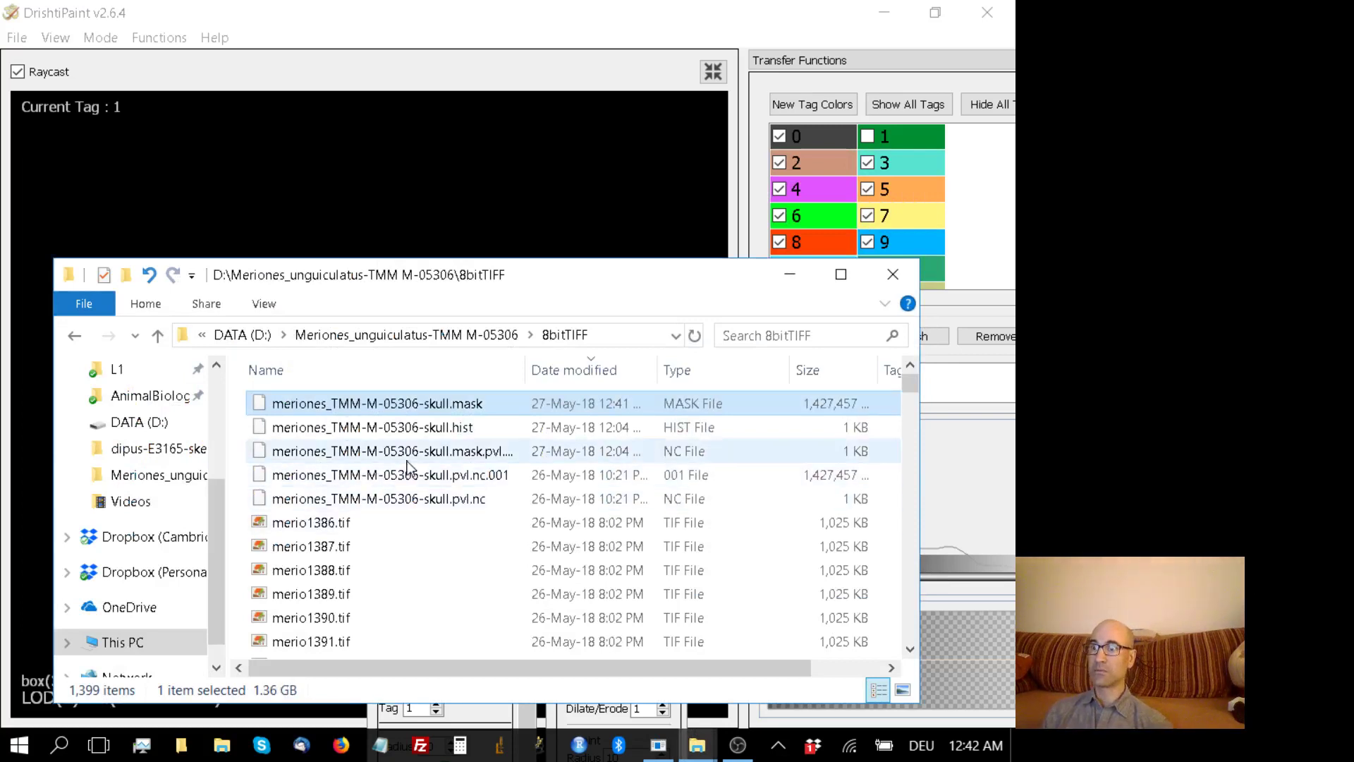
{"action": "right_click", "coordinate": [399, 411]}
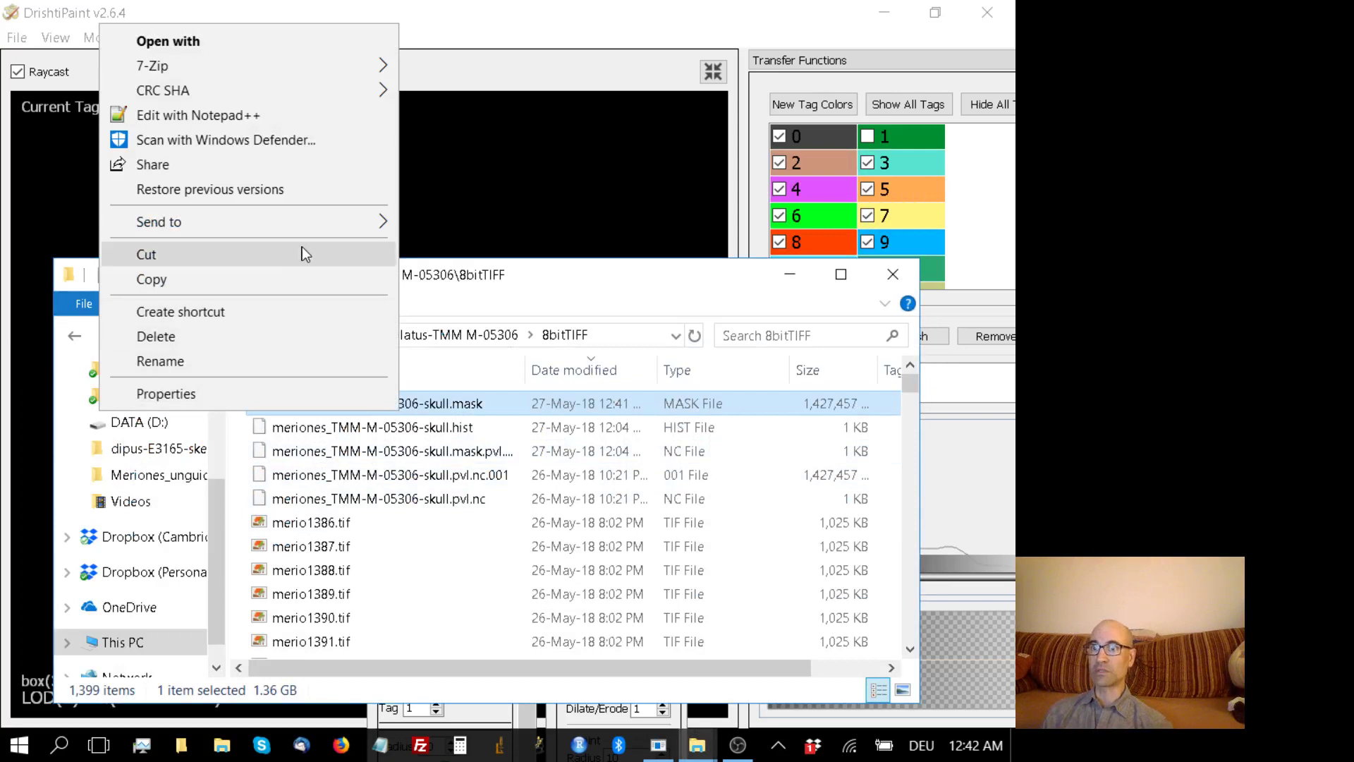
{"action": "left_click", "coordinate": [307, 279]}
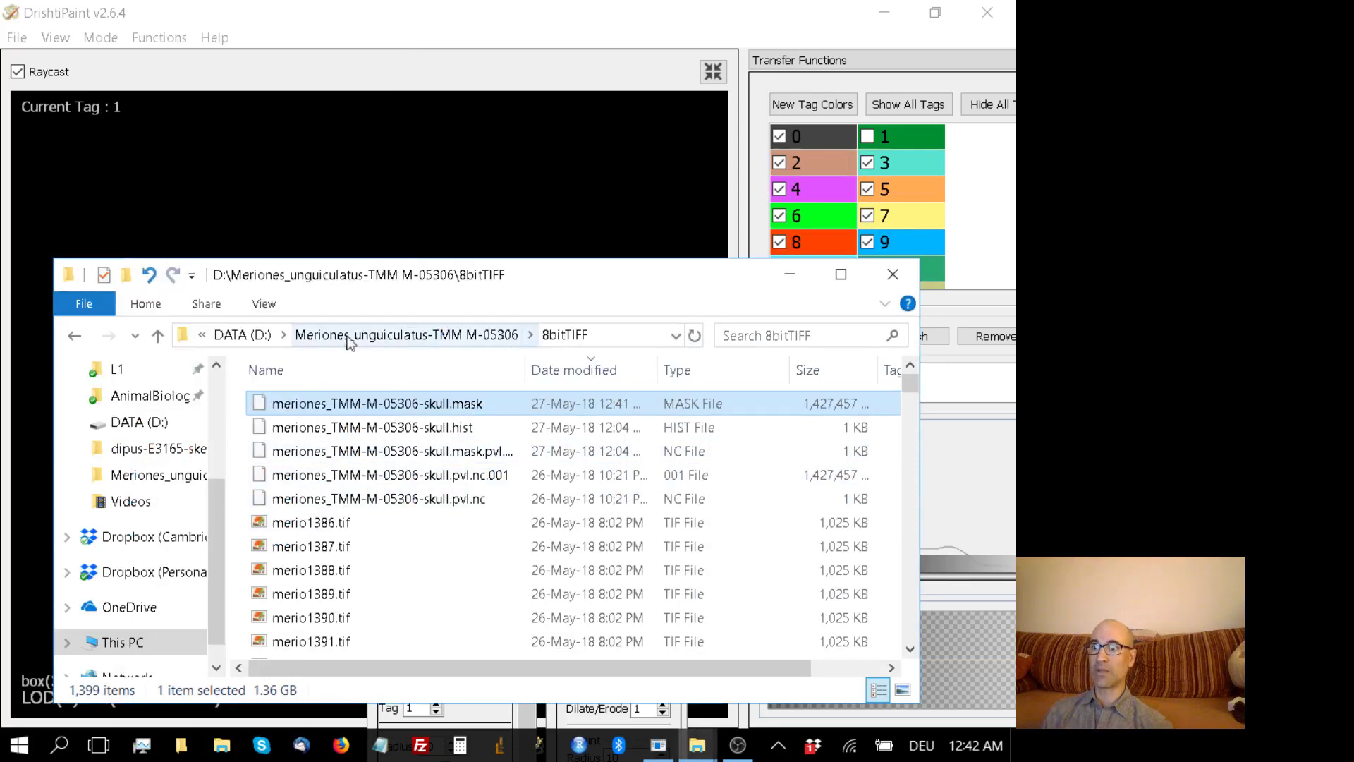
{"action": "left_click", "coordinate": [406, 335]}
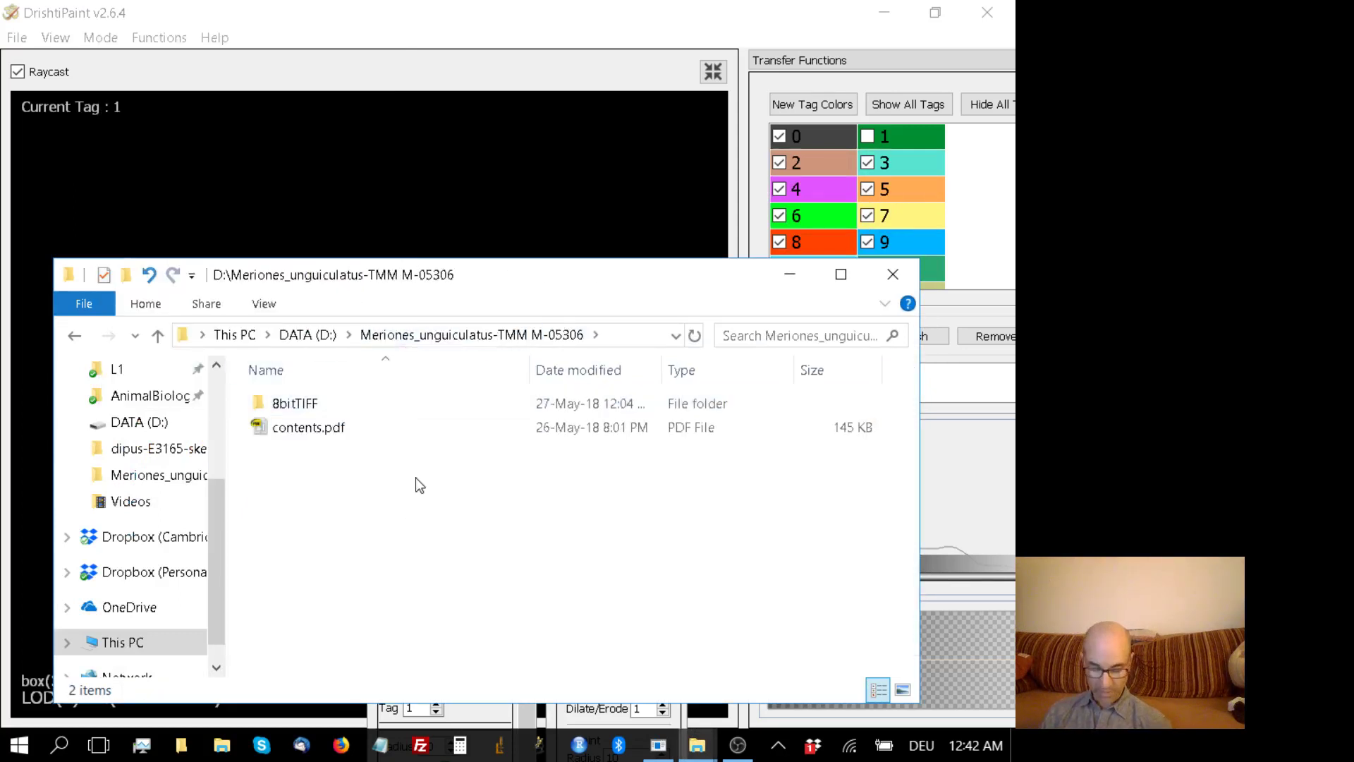
{"action": "key", "text": "ctrl+v"}
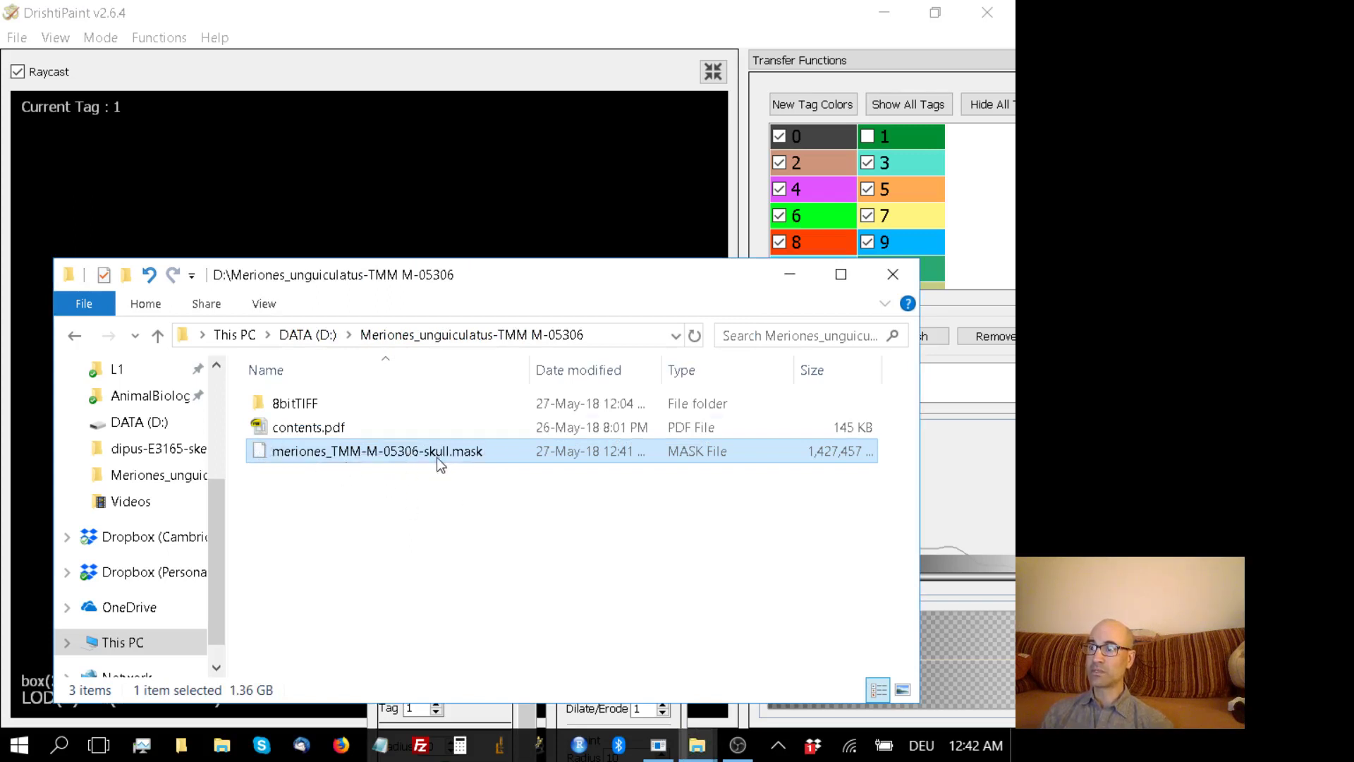
Reopen 8bitTIFF, select the original mask file, and return to DrishtiPaint's skull render.
{"action": "double_click", "coordinate": [282, 403]}
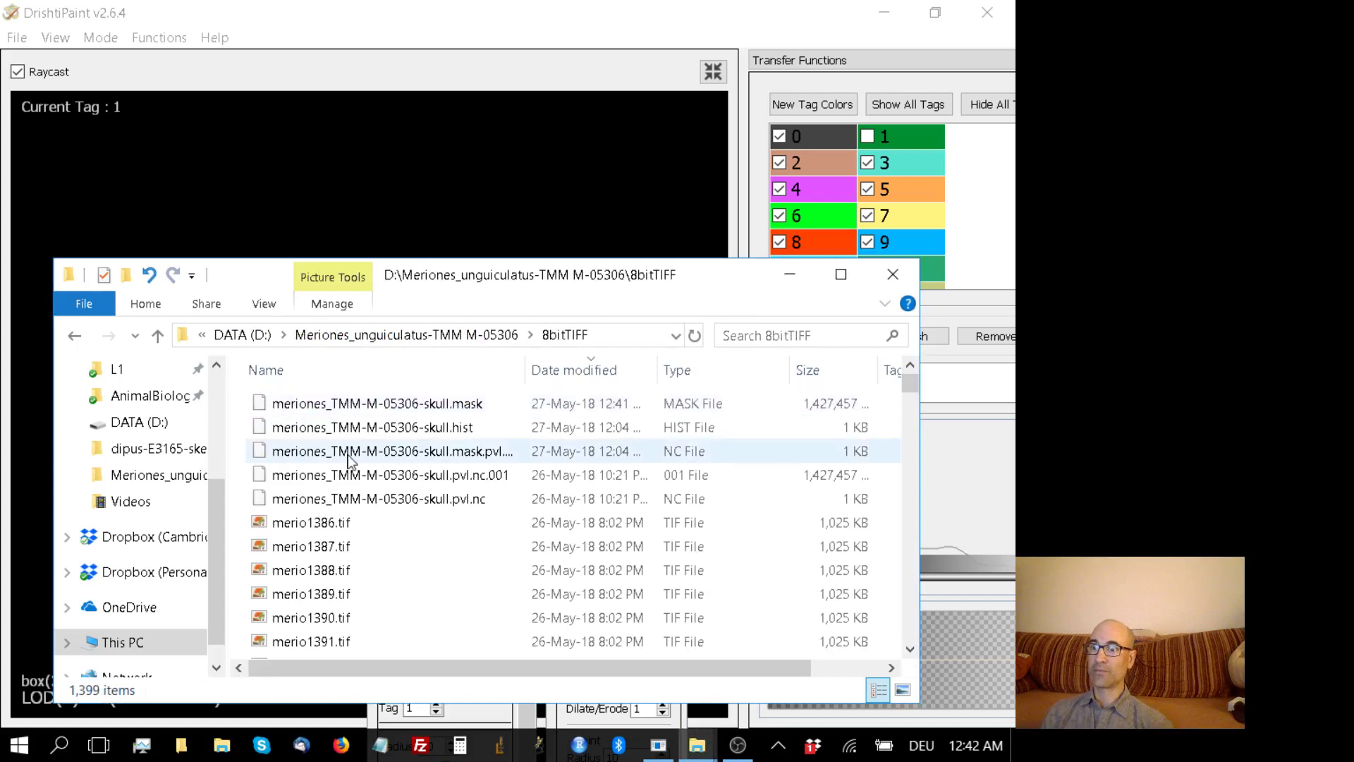
{"action": "left_click", "coordinate": [447, 408]}
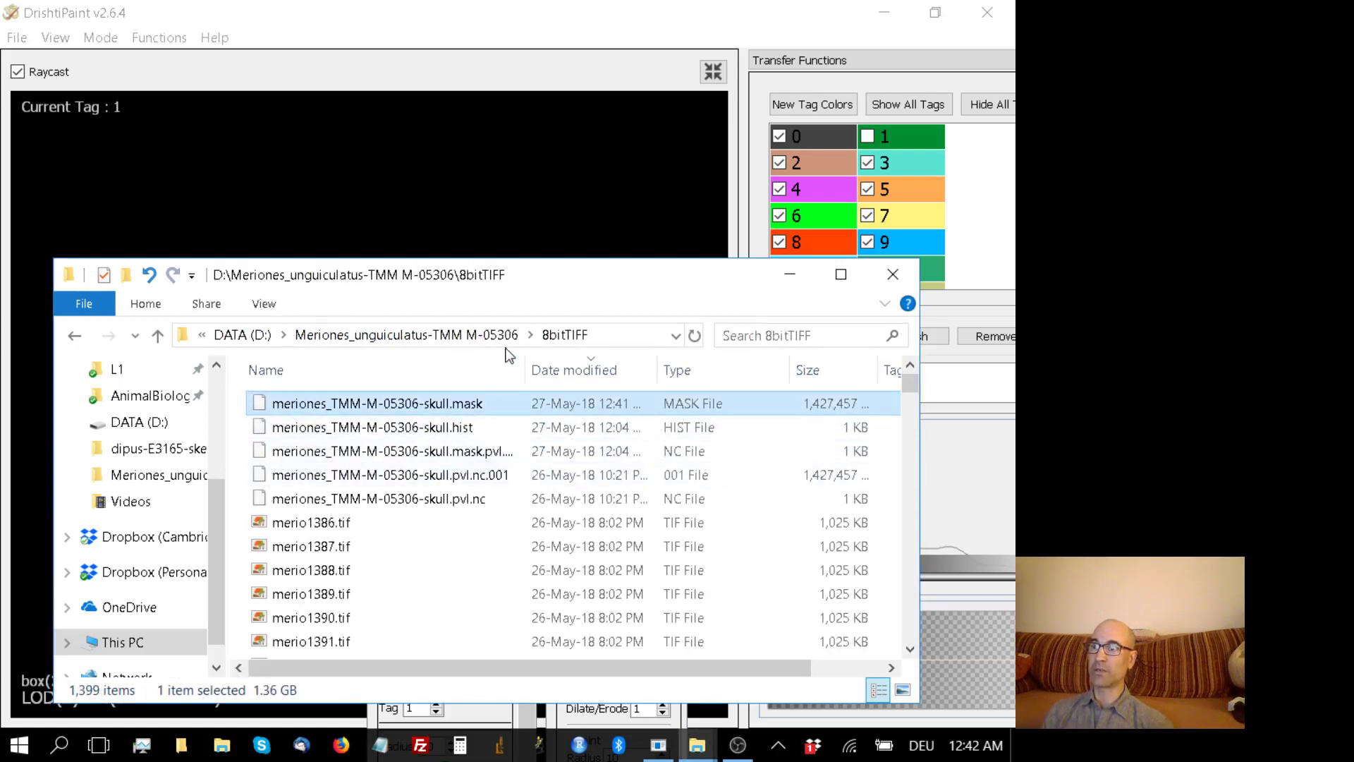
{"action": "left_click", "coordinate": [518, 45]}
{"action": "left_click_drag", "start_coordinate": [434, 372], "coordinate": [574, 374]}
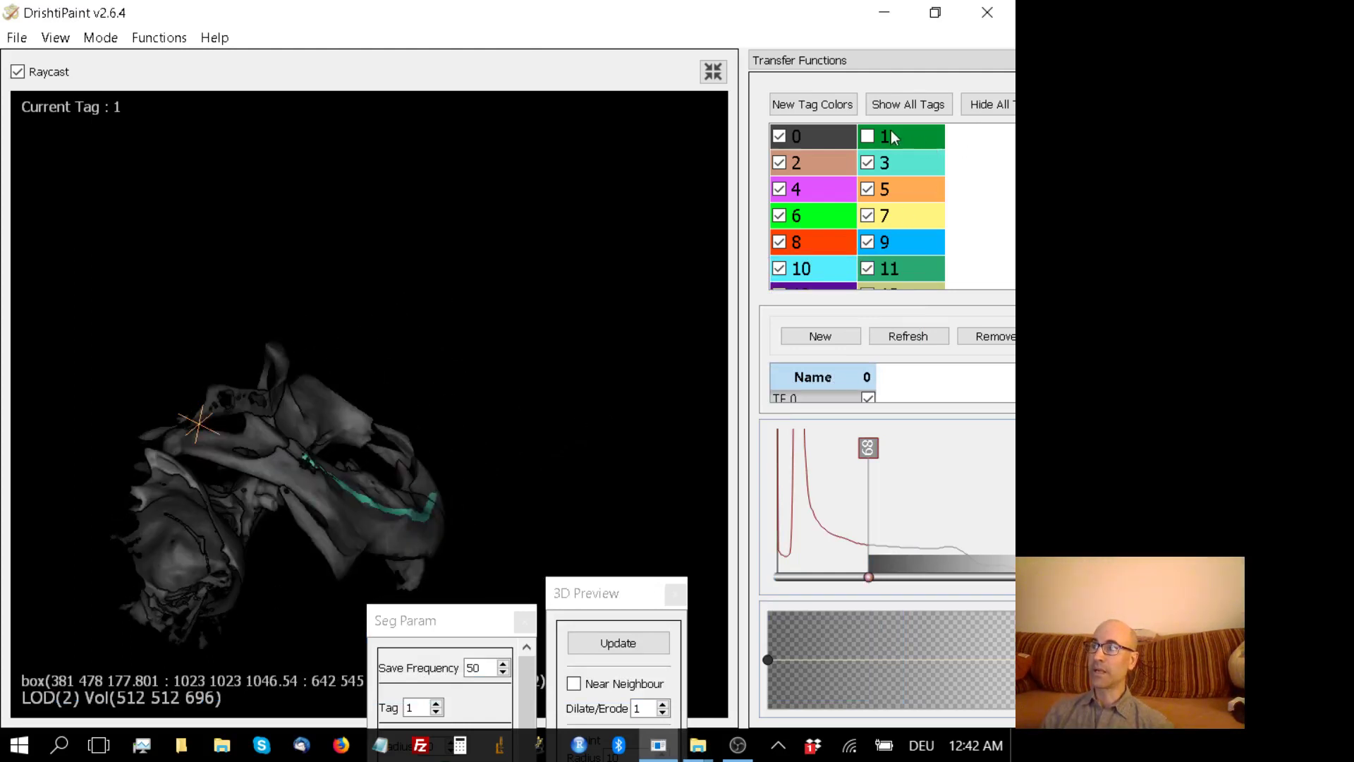
Hide all tags, then show only tags 0 and 3, with tag 3 as the paint tag.
{"action": "left_click", "coordinate": [869, 137]}
{"action": "left_click_drag", "start_coordinate": [141, 438], "coordinate": [198, 412]}
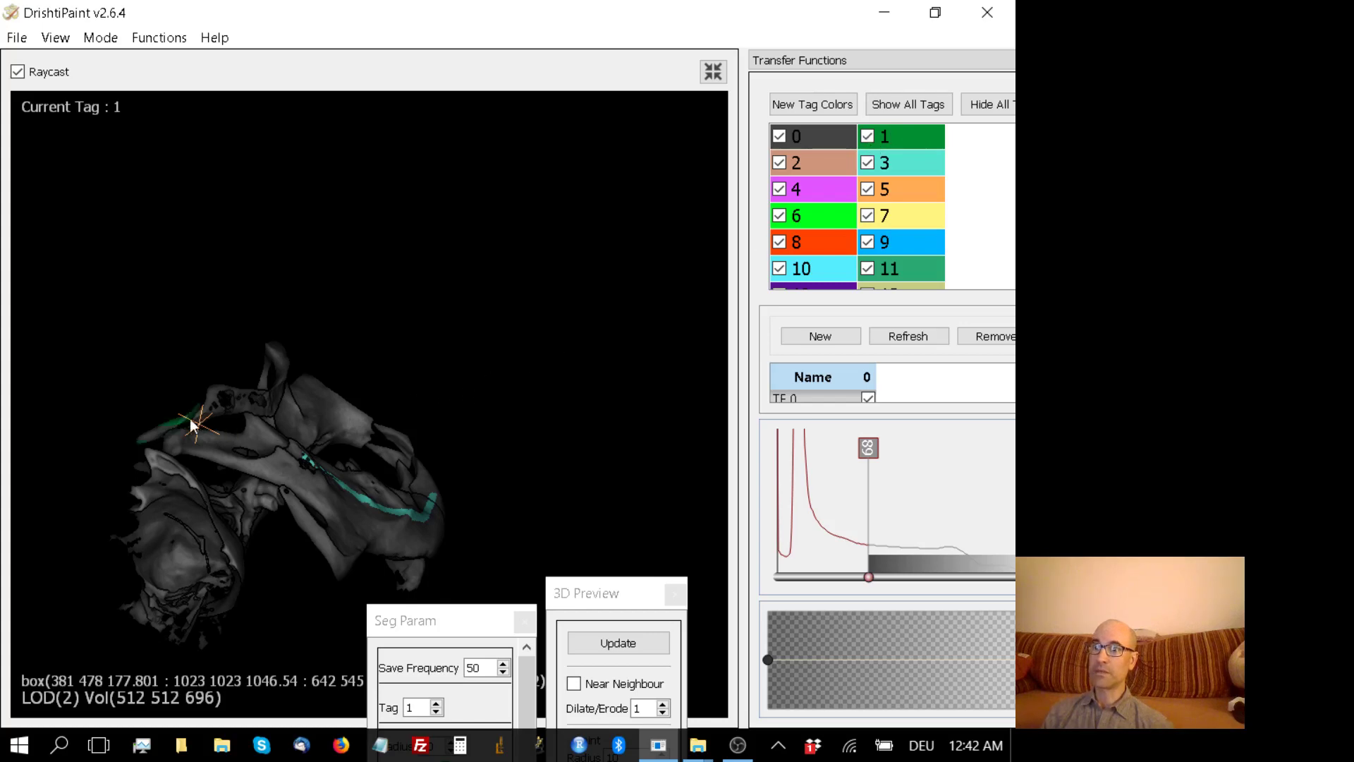
{"action": "left_click", "coordinate": [867, 137]}
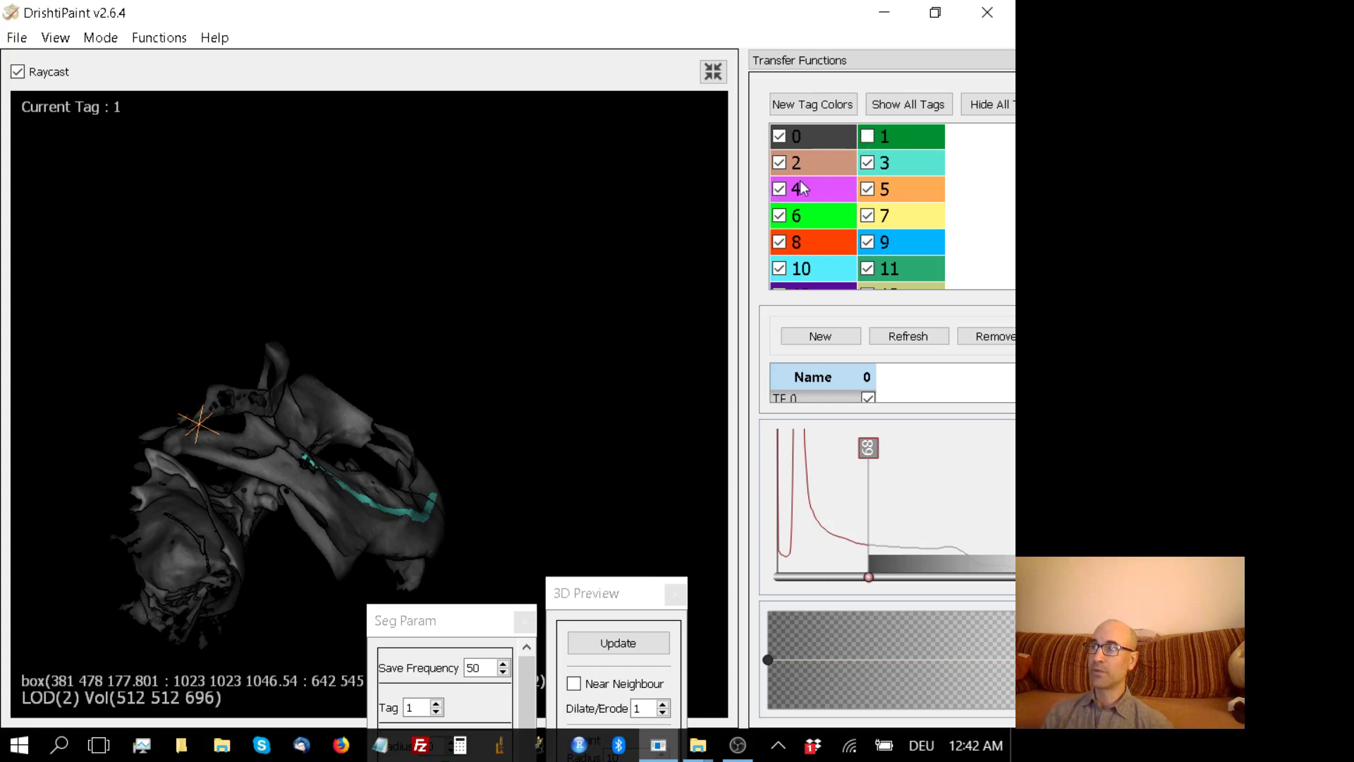
{"action": "left_click", "coordinate": [995, 106]}
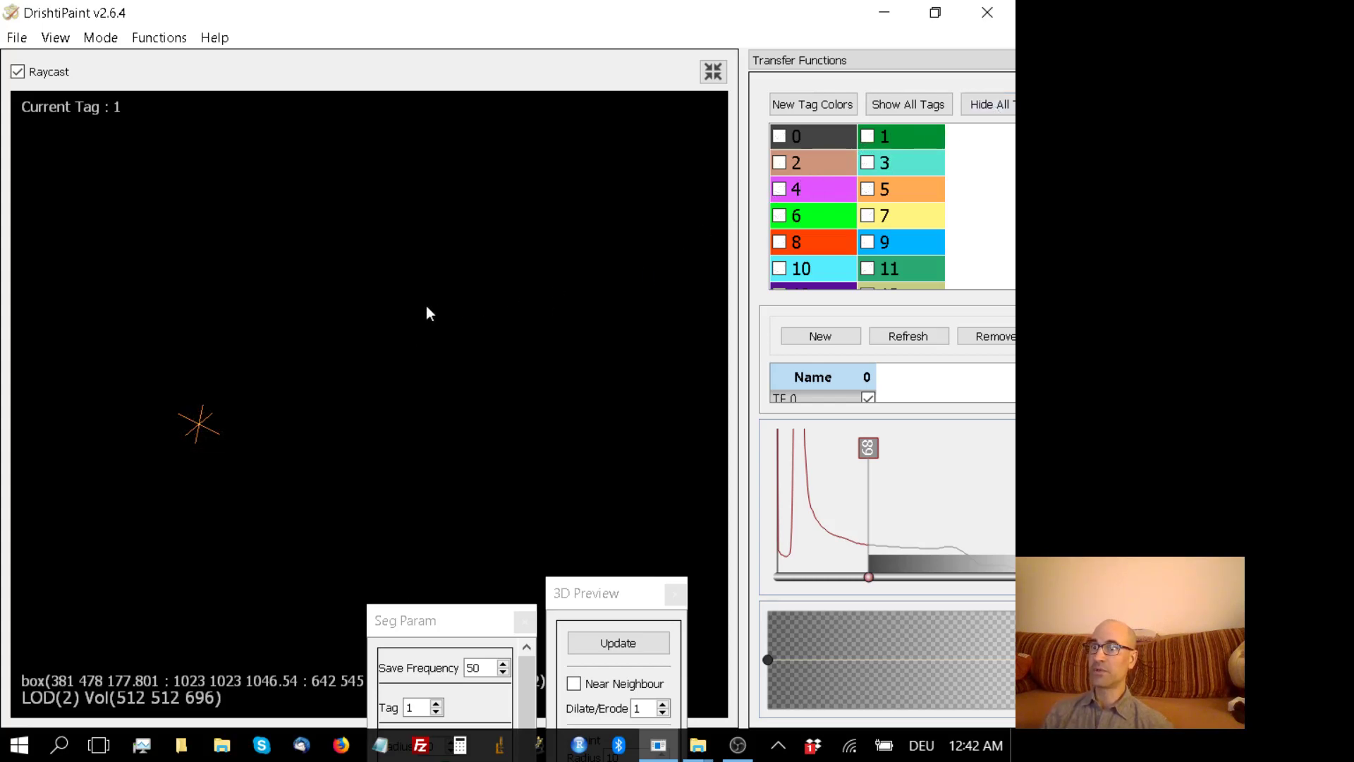
{"action": "left_click", "coordinate": [779, 137]}
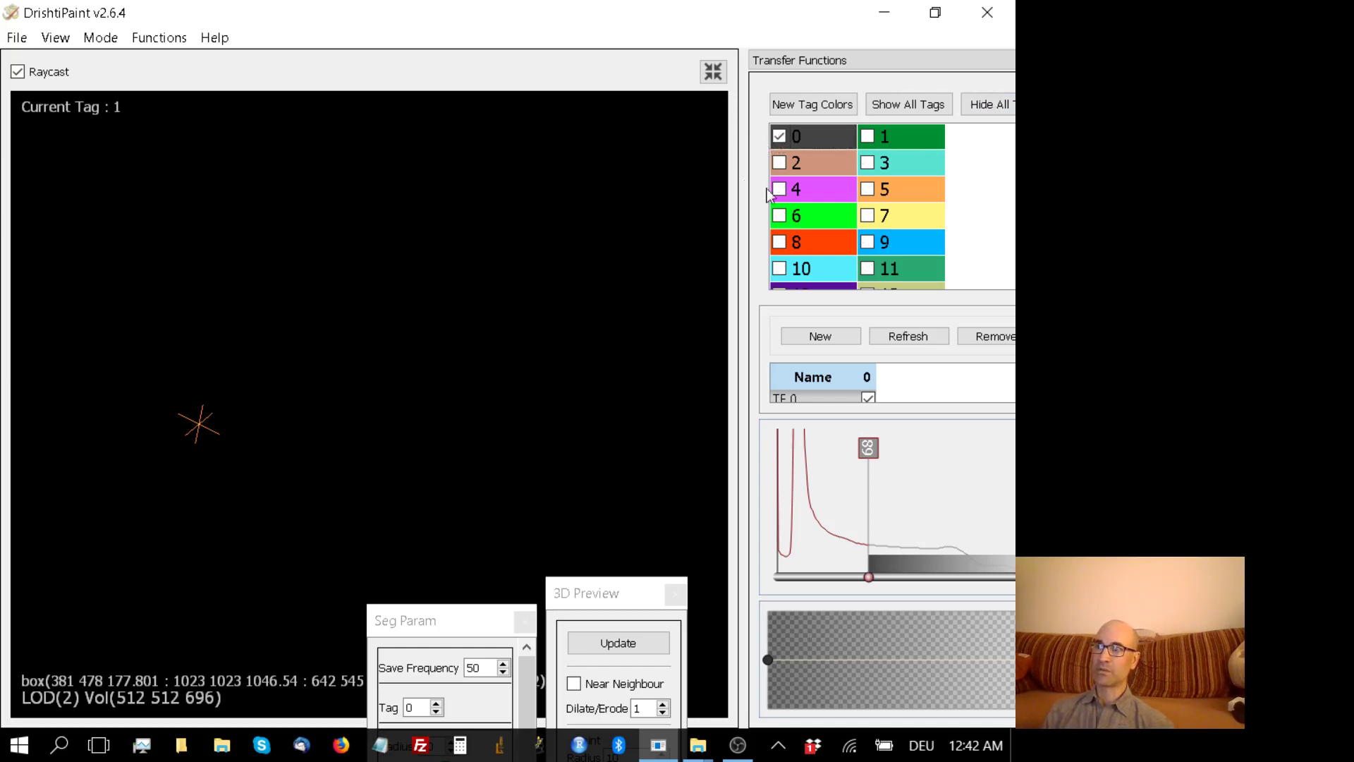
{"action": "left_click", "coordinate": [868, 163]}
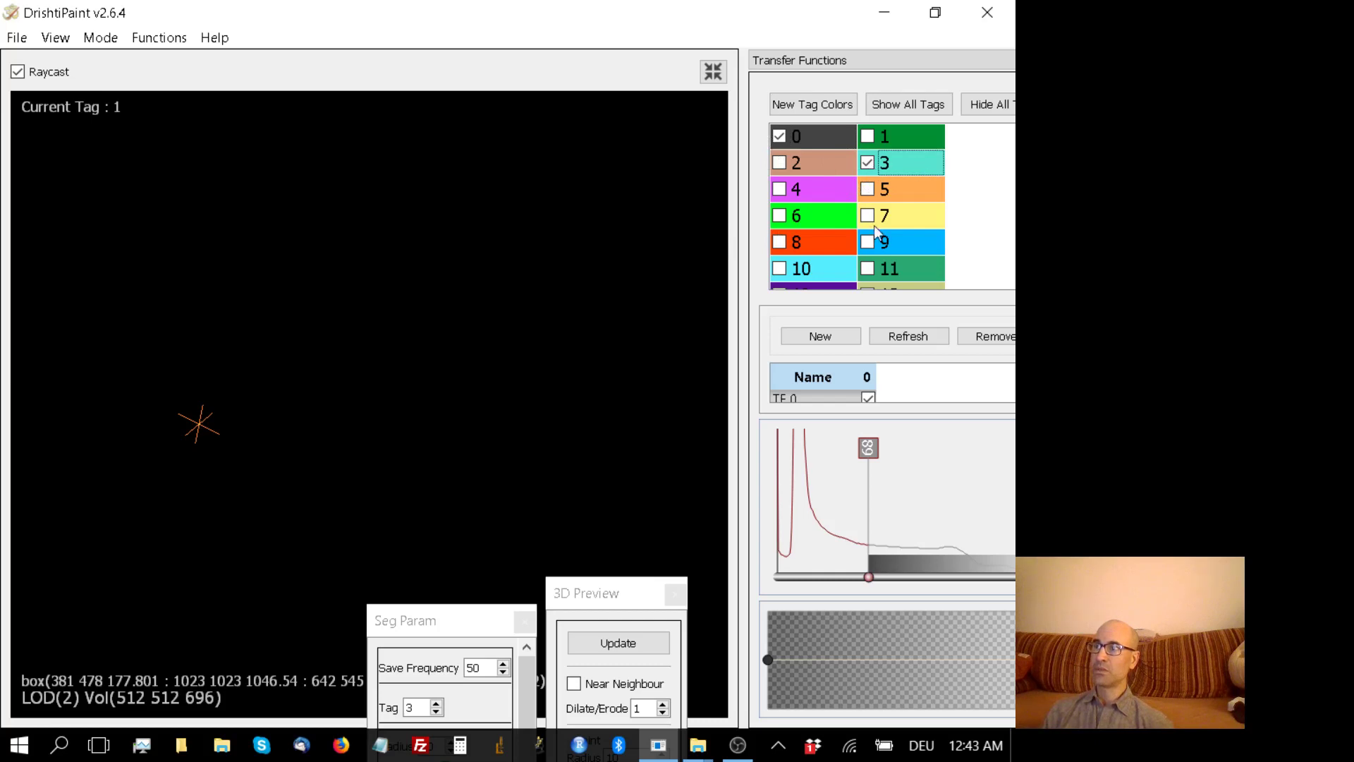
Refresh the render with tag 3 current and raise the transfer-function threshold from 88 to about 95.
{"action": "left_click", "coordinate": [337, 425]}
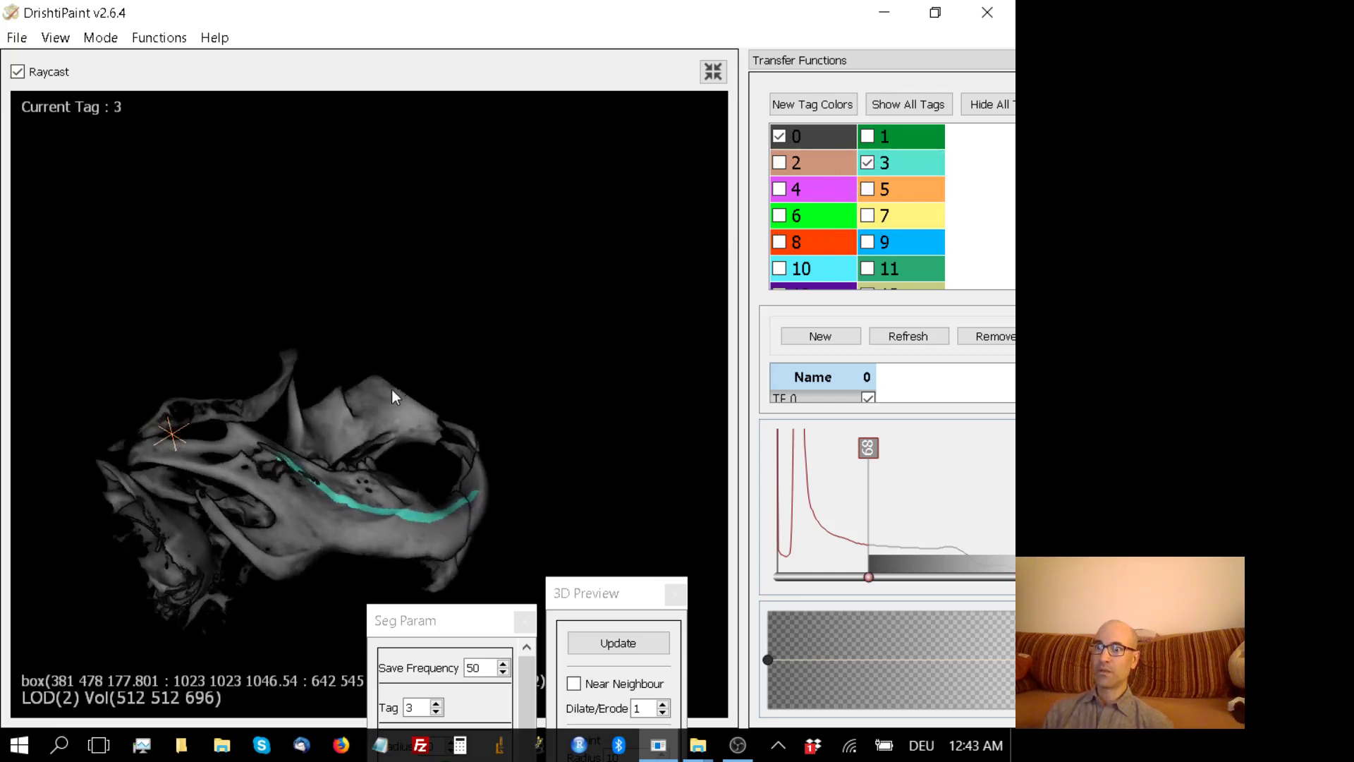
{"action": "scroll", "coordinate": [383, 407], "scroll_direction": "up", "scroll_amount": 5}
{"action": "left_click_drag", "start_coordinate": [434, 313], "coordinate": [475, 368]}
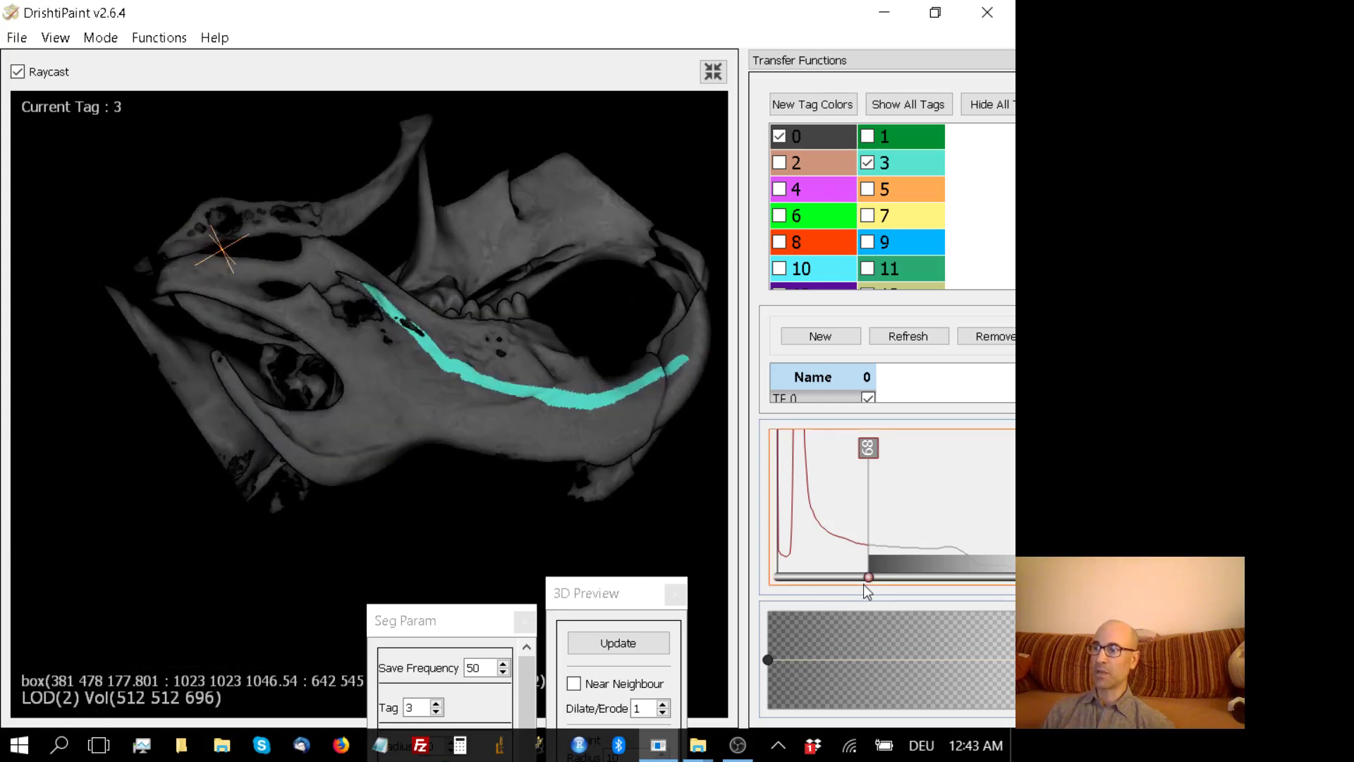
{"action": "left_click", "coordinate": [868, 578]}
{"action": "left_click_drag", "start_coordinate": [870, 579], "coordinate": [878, 577]}
{"action": "left_click_drag", "start_coordinate": [415, 373], "coordinate": [420, 405]}
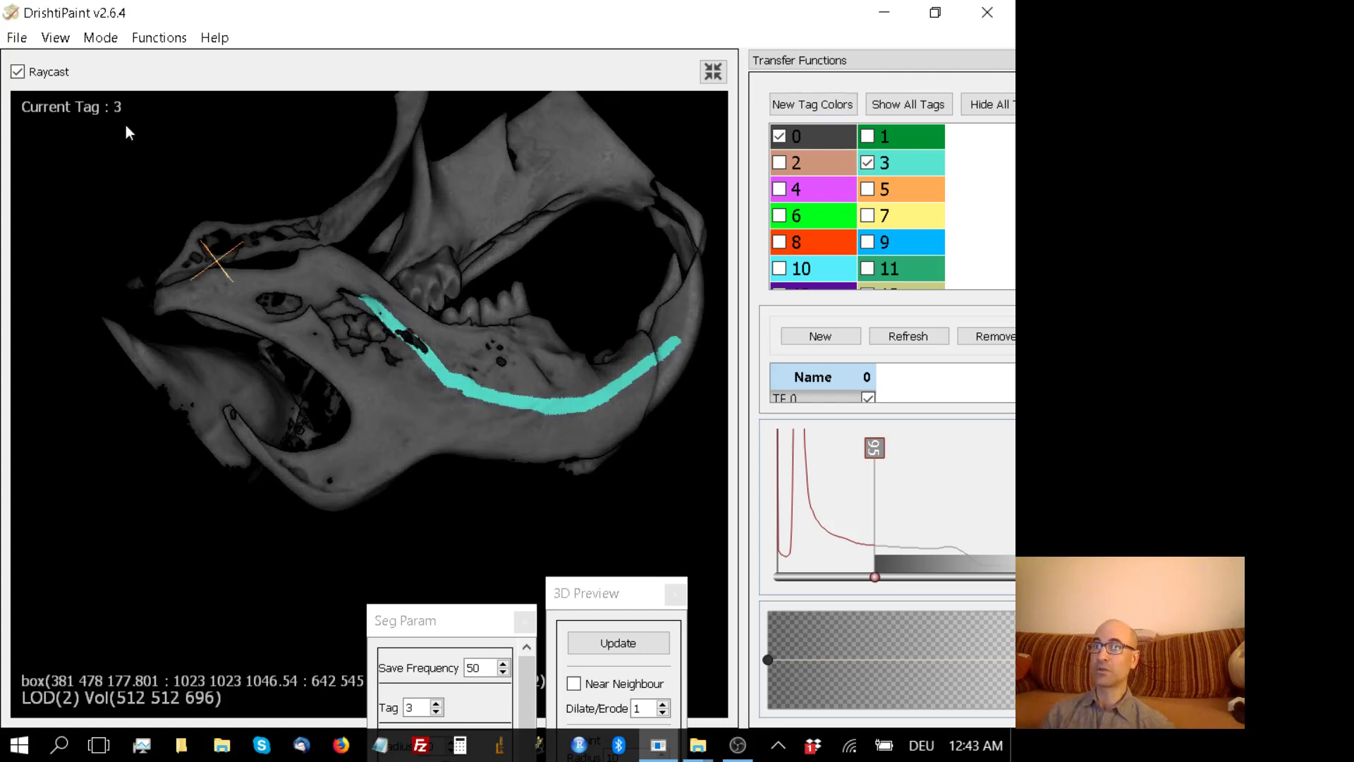
With tag 3 selected, fill the visible connected jaw region using the default -1 setting.
{"action": "left_click", "coordinate": [920, 170]}
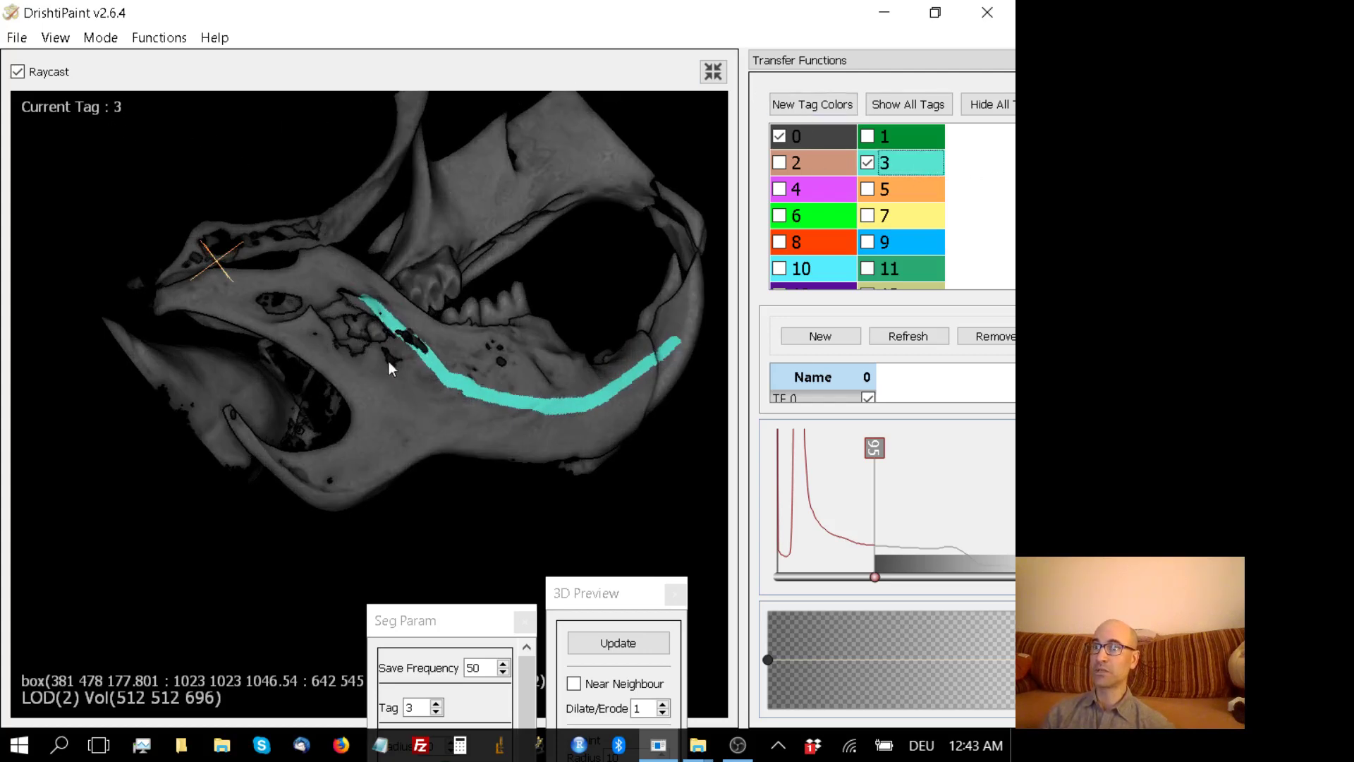
{"action": "left_click", "coordinate": [438, 368]}
{"action": "key", "text": "f"}
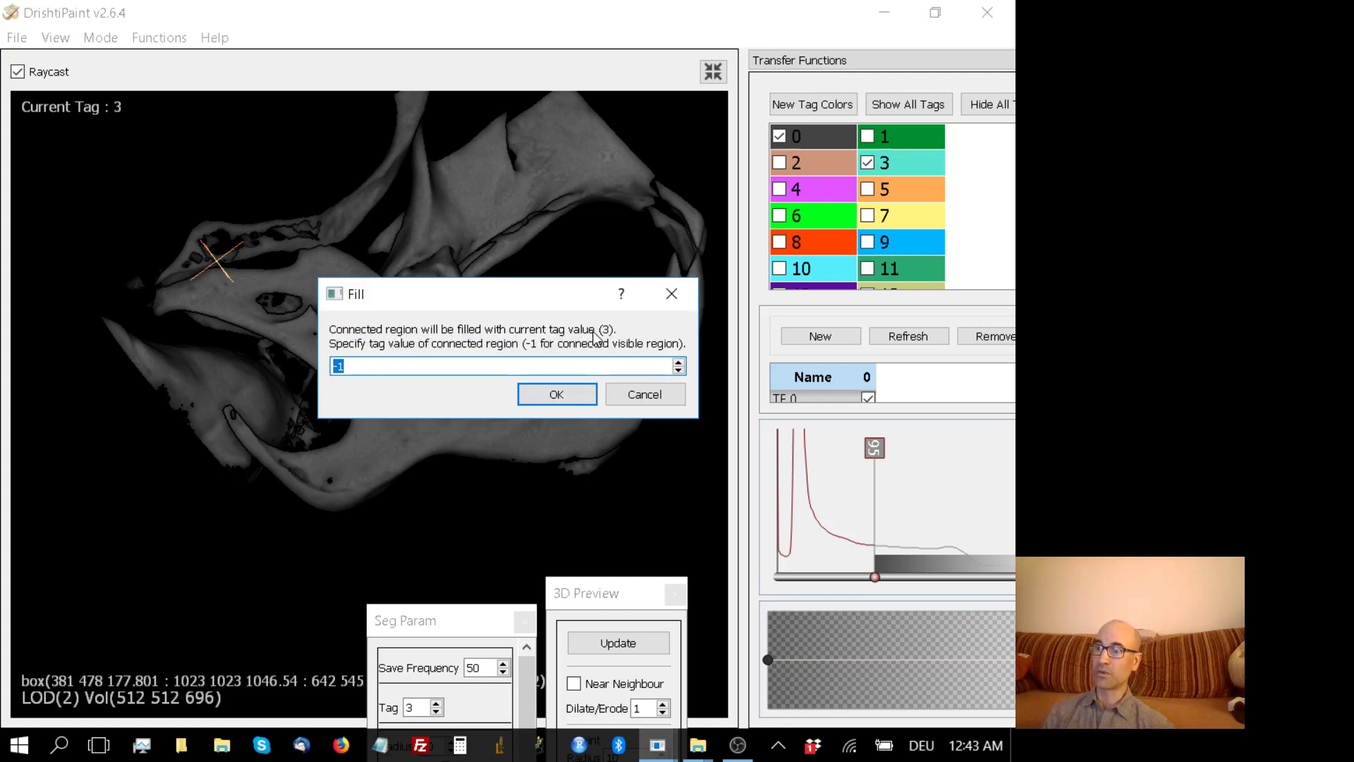
{"action": "left_click", "coordinate": [552, 398]}
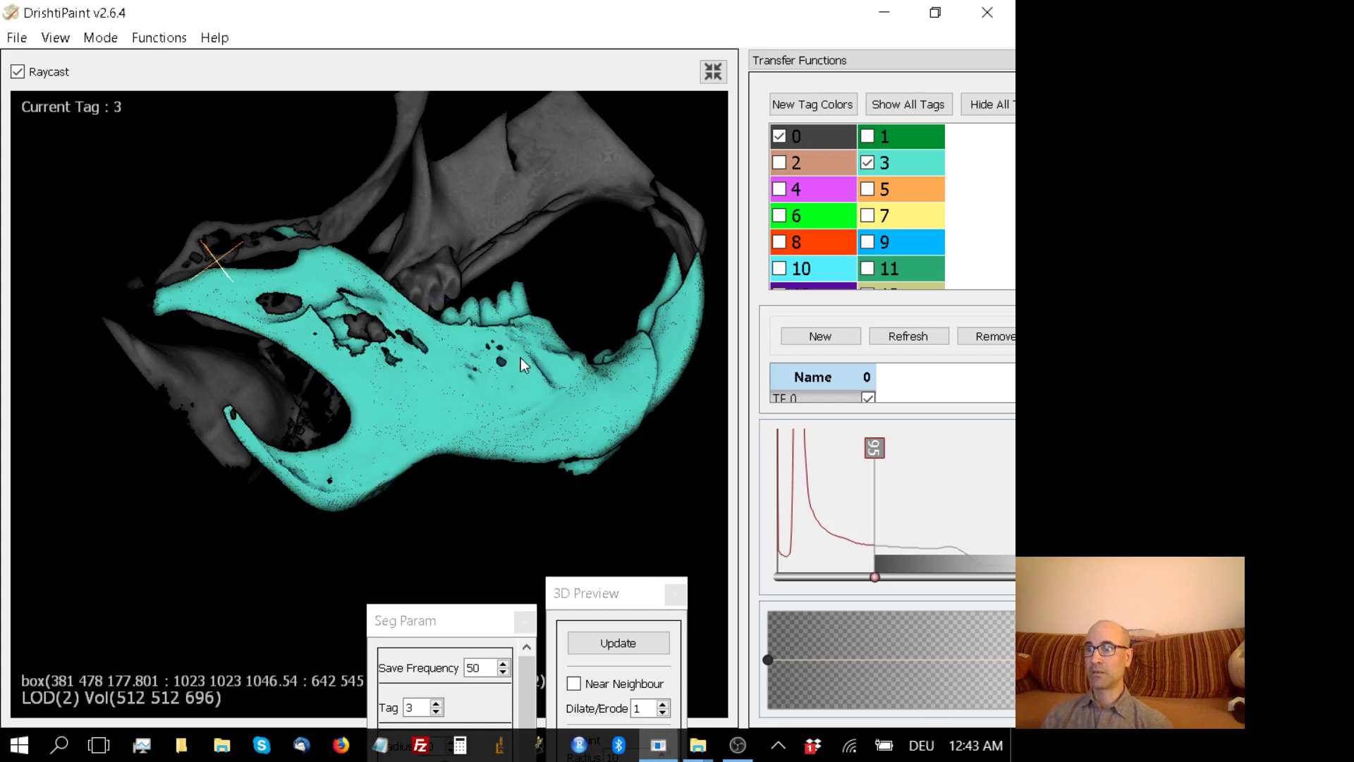
Hide tag 0 to isolate the cyan tag-3 jaw, and turn it upright and onto its side.
{"action": "left_click_drag", "start_coordinate": [521, 358], "coordinate": [345, 372]}
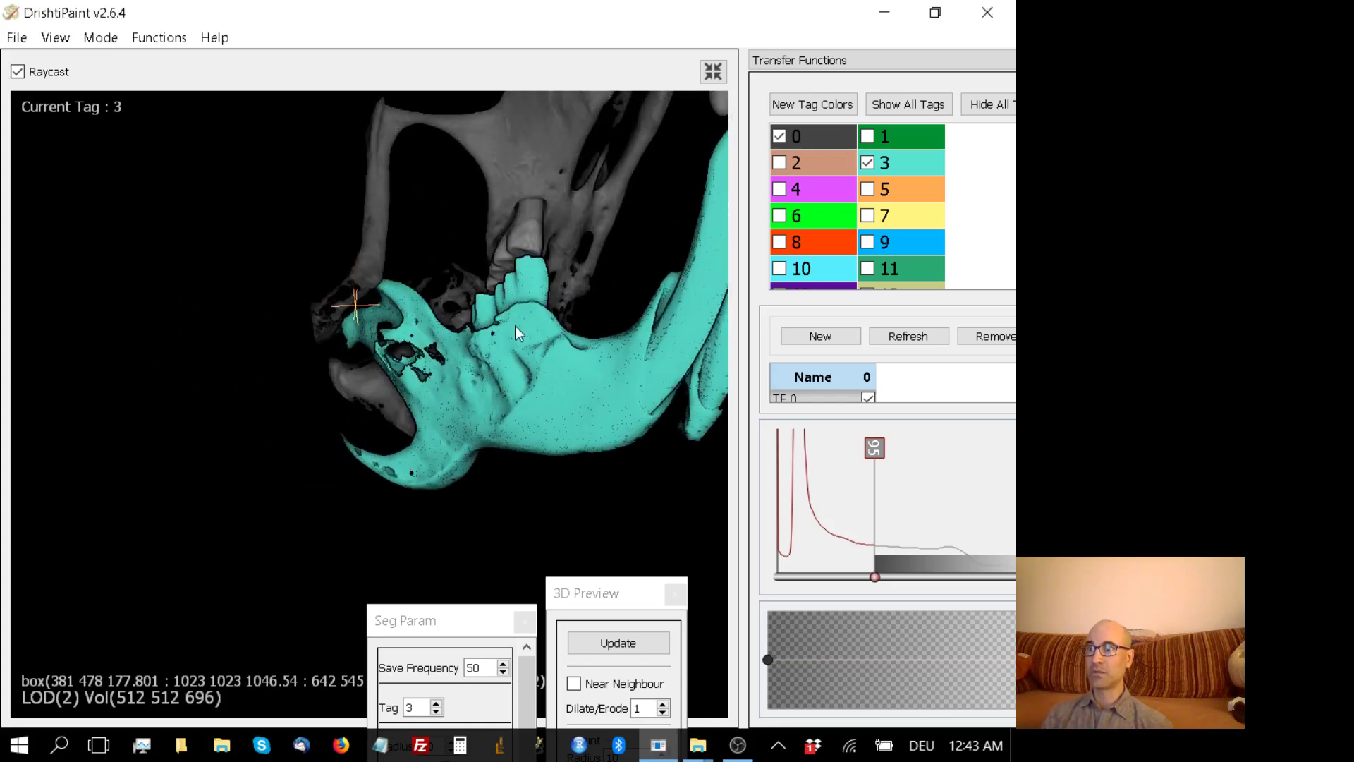
{"action": "left_click_drag", "start_coordinate": [515, 328], "coordinate": [658, 356]}
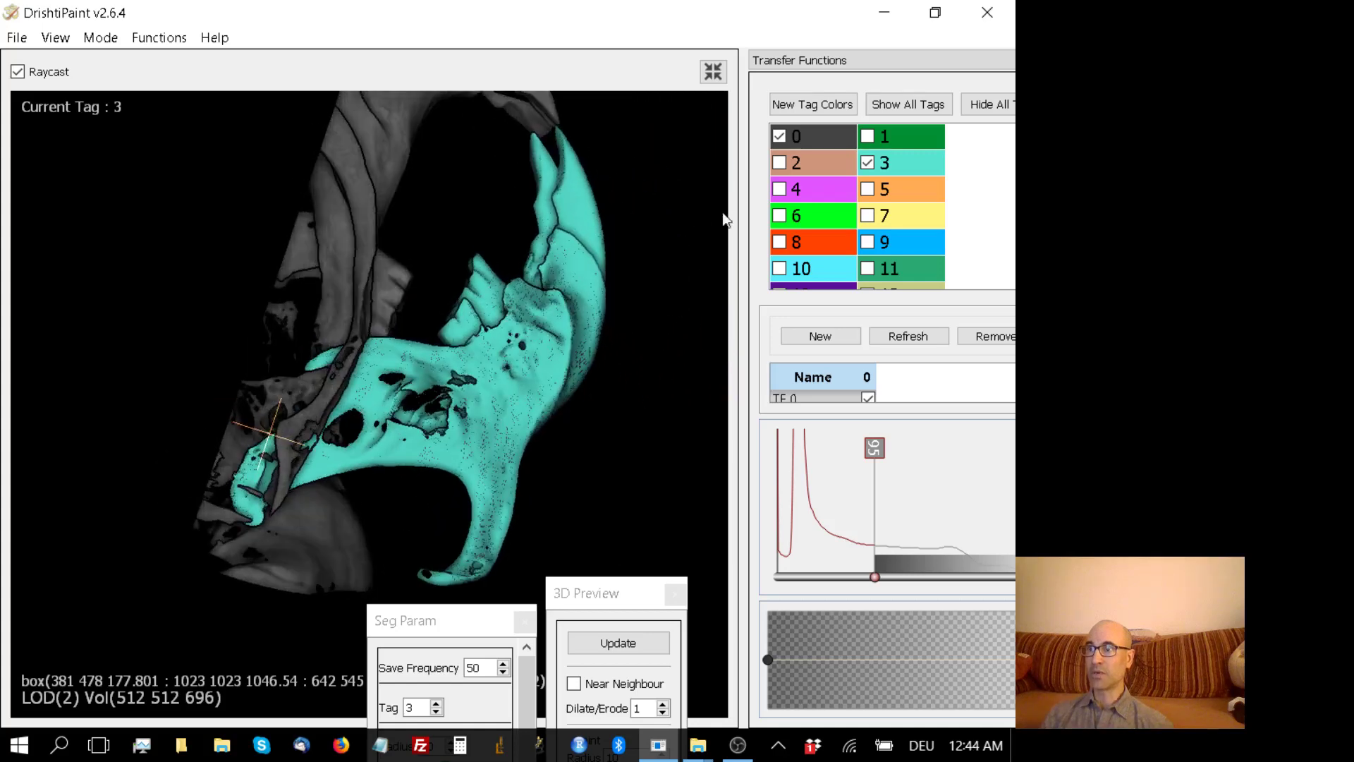
{"action": "left_click", "coordinate": [778, 137]}
{"action": "left_click_drag", "start_coordinate": [256, 418], "coordinate": [402, 507]}
{"action": "left_click_drag", "start_coordinate": [416, 423], "coordinate": [215, 402]}
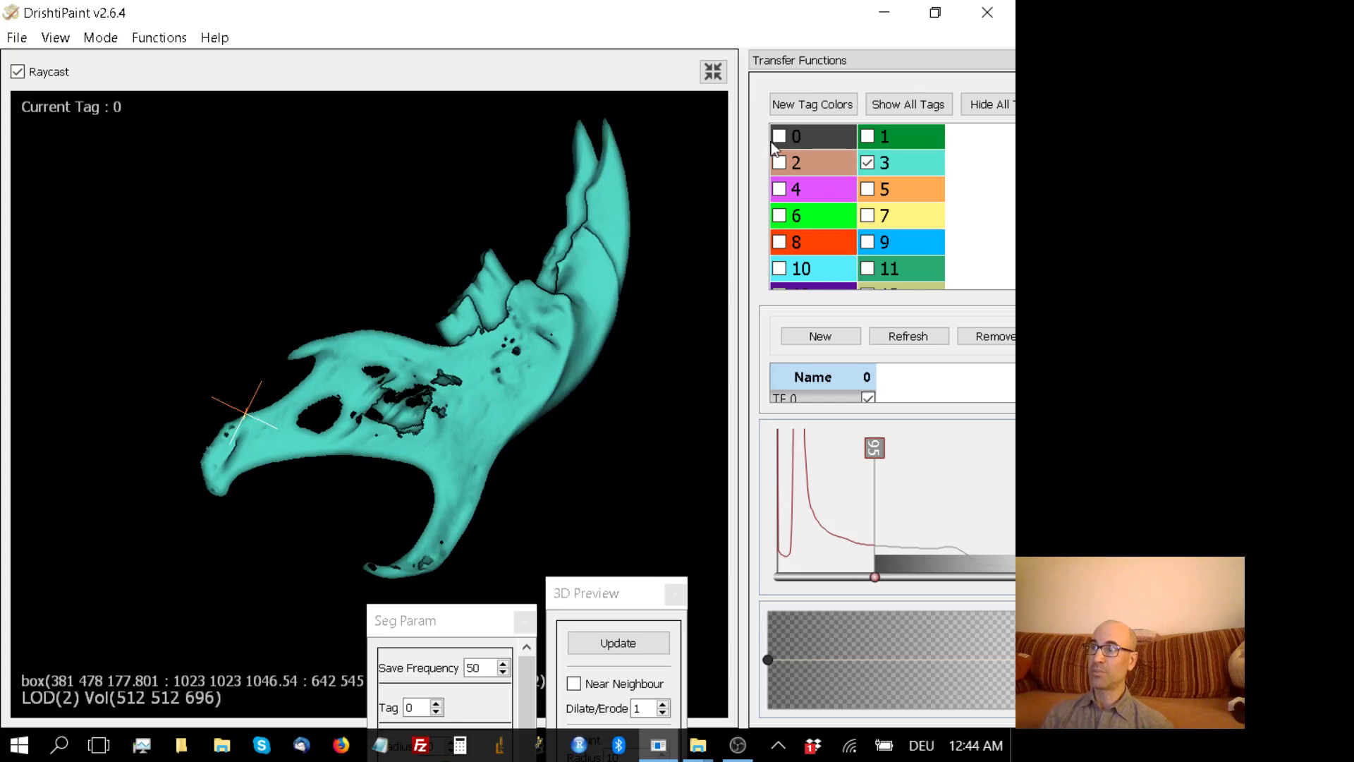
{"action": "left_click_drag", "start_coordinate": [566, 379], "coordinate": [594, 404]}
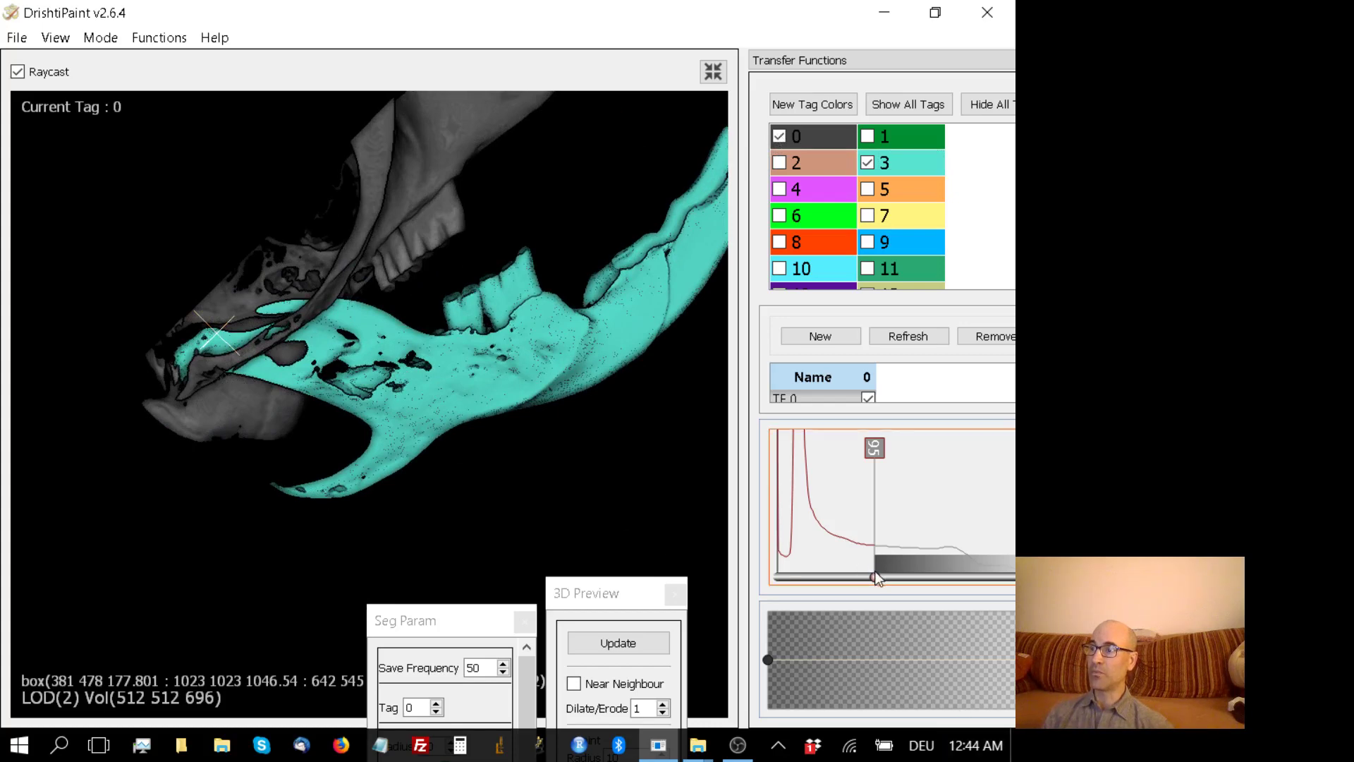
Lower the transfer-function threshold to 78 and rotate the jaw to review it.
{"action": "left_click_drag", "start_coordinate": [875, 577], "coordinate": [858, 578]}
{"action": "left_click_drag", "start_coordinate": [519, 455], "coordinate": [499, 396]}
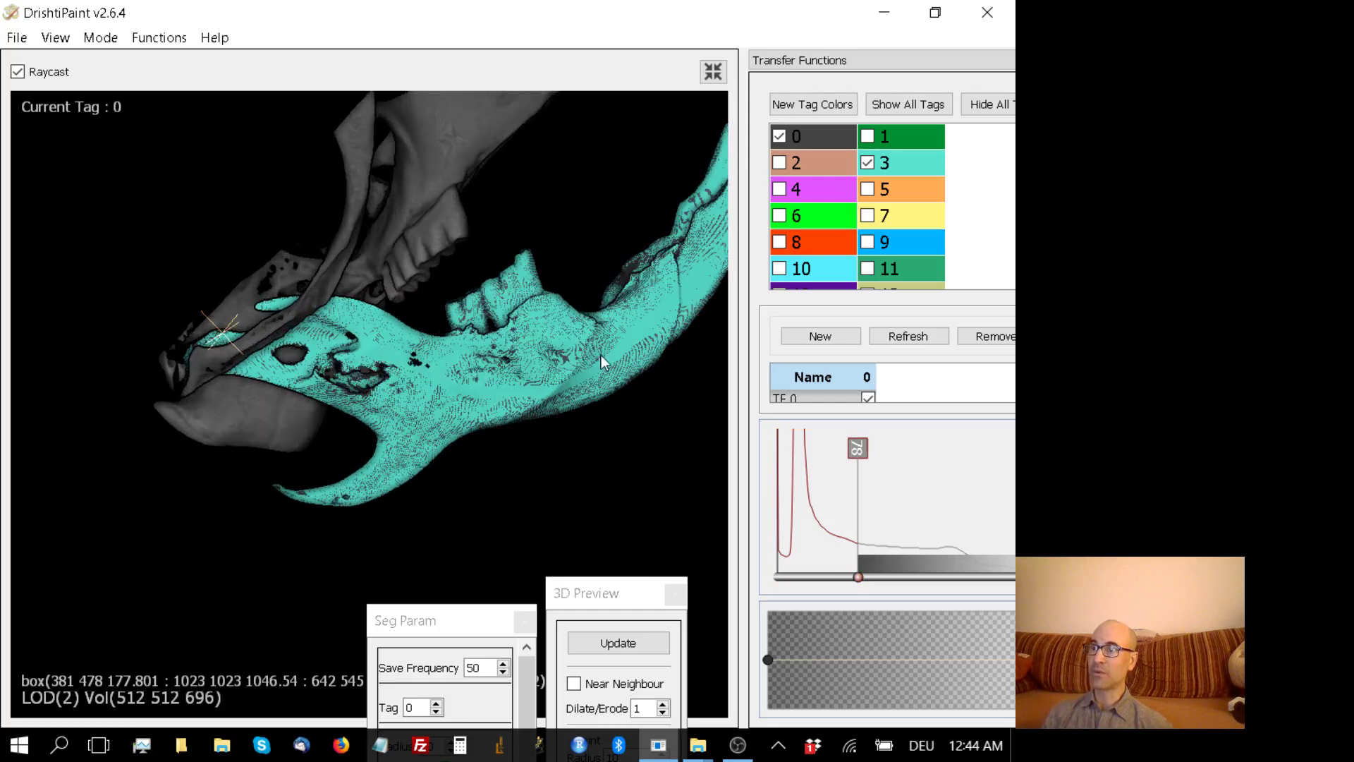
{"action": "scroll", "coordinate": [600, 354], "scroll_direction": "up", "scroll_amount": 4}
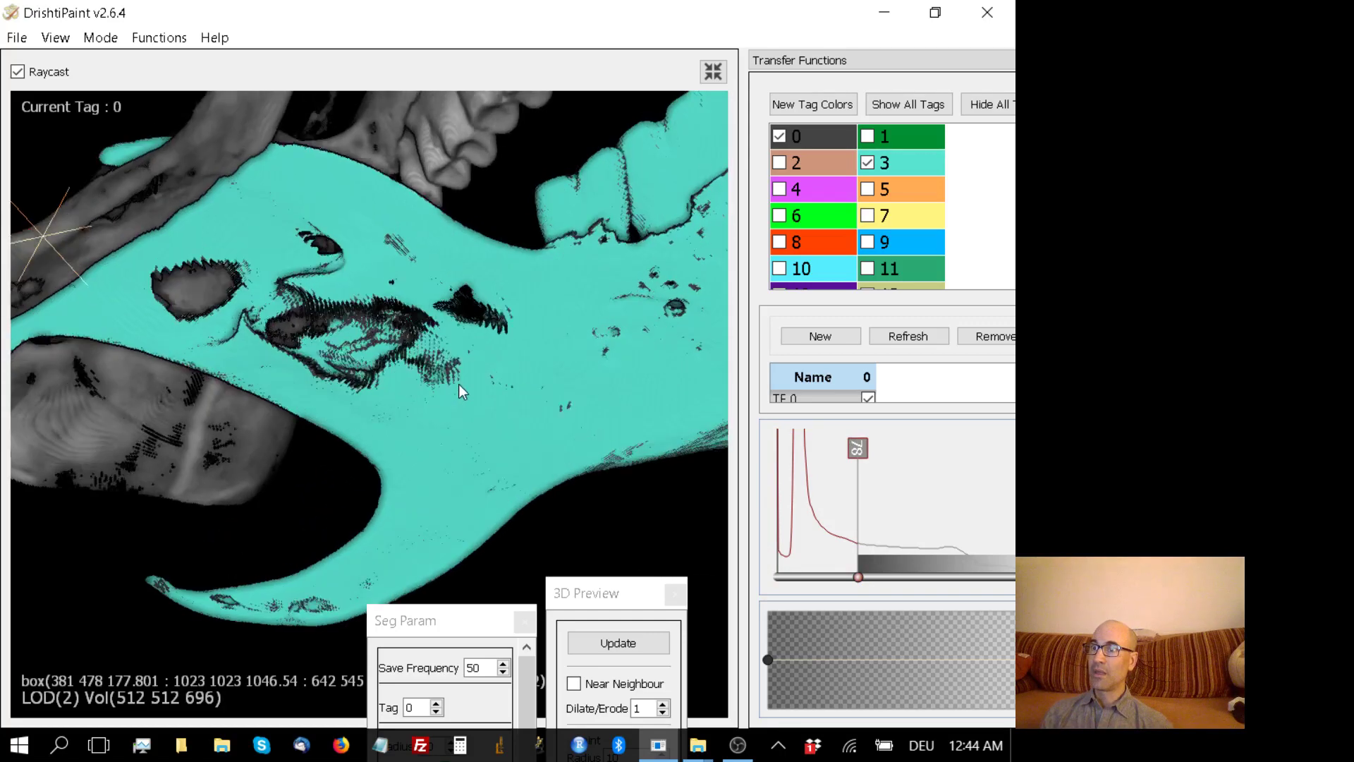
{"action": "left_click_drag", "start_coordinate": [460, 391], "coordinate": [340, 321]}
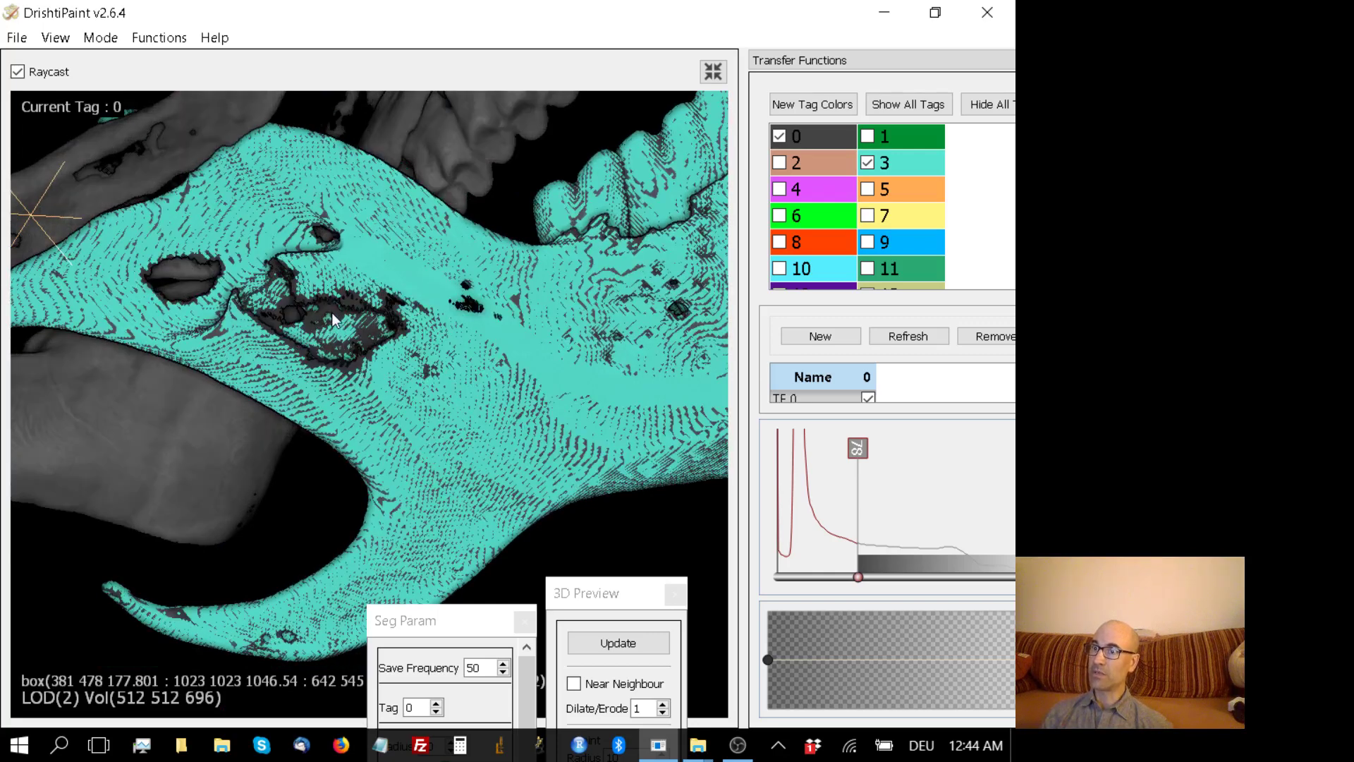
{"action": "left_click_drag", "start_coordinate": [471, 341], "coordinate": [508, 349]}
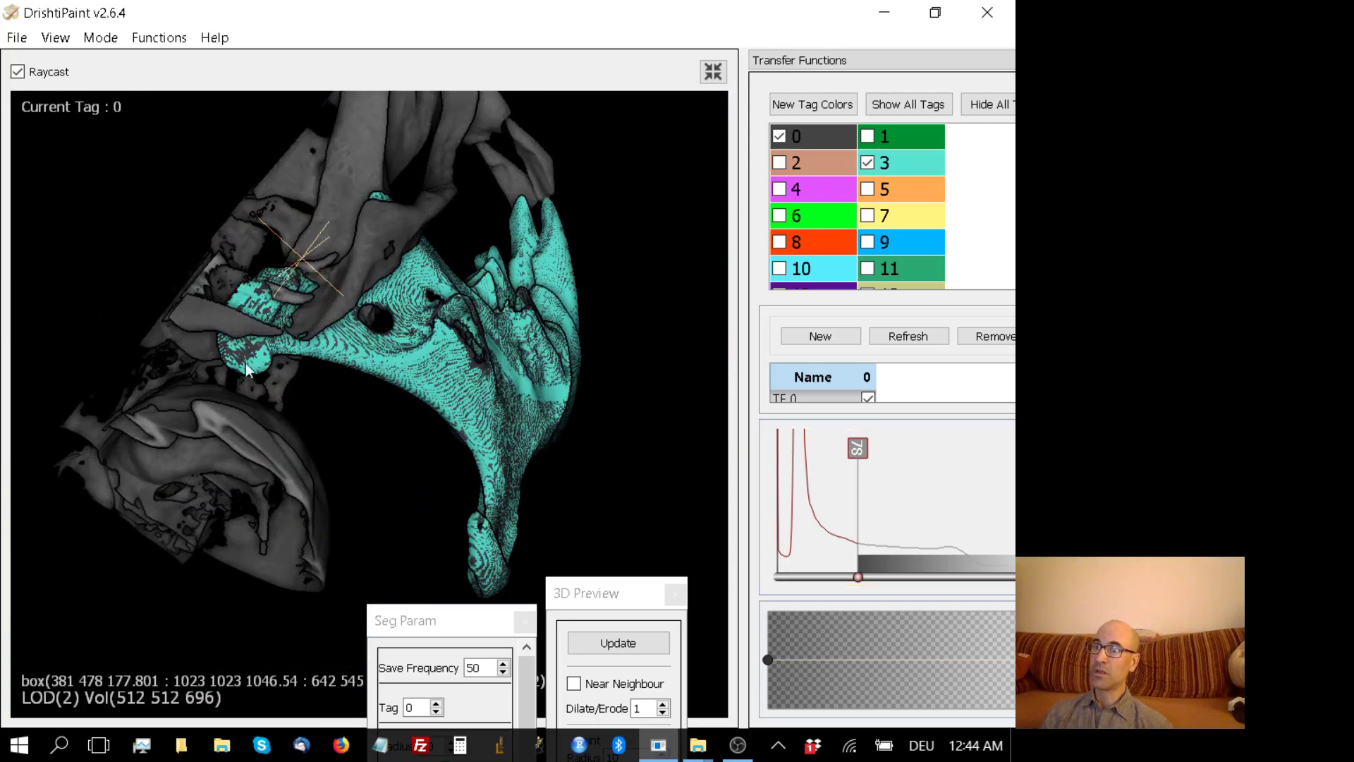
{"action": "left_click_drag", "start_coordinate": [306, 337], "coordinate": [320, 253]}
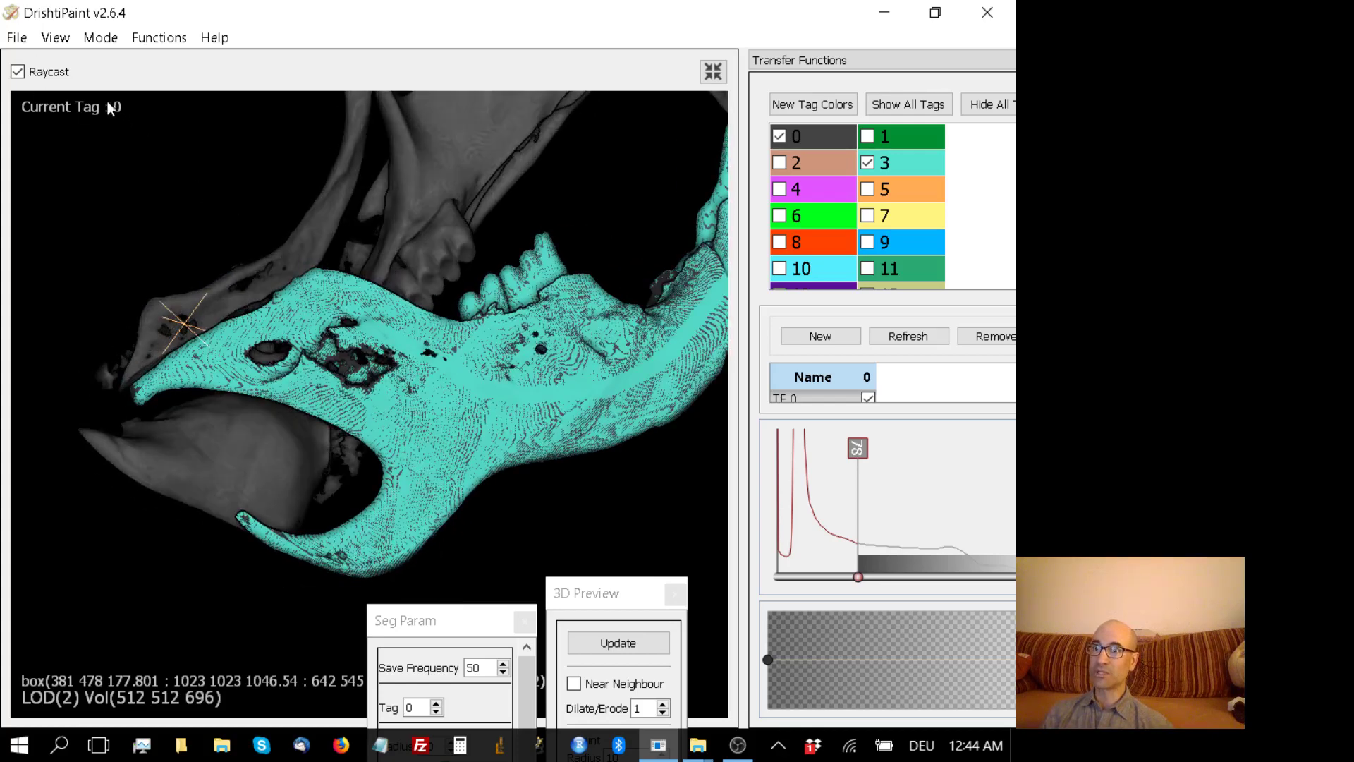
Save the tagged work with File > Save Work and dismiss the confirmation.
{"action": "left_click", "coordinate": [17, 37]}
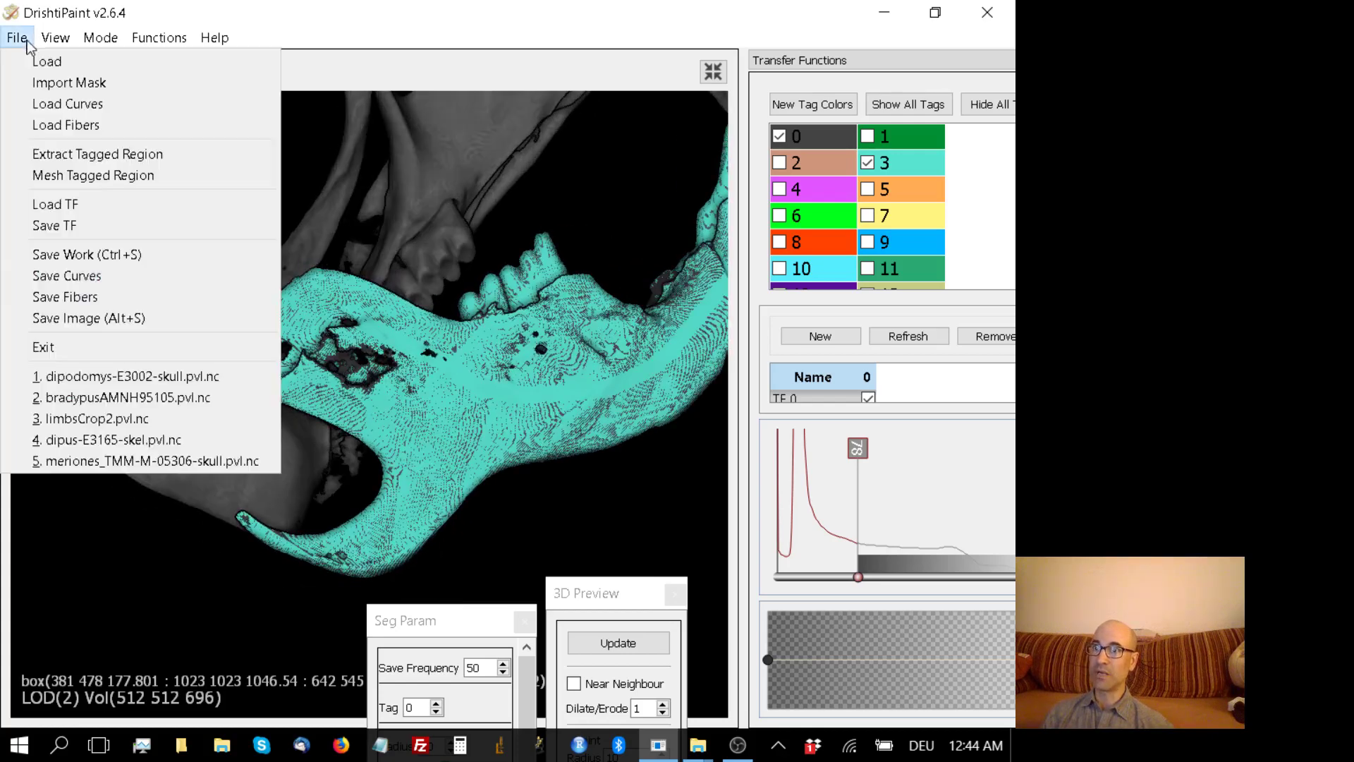
{"action": "left_click", "coordinate": [78, 248]}
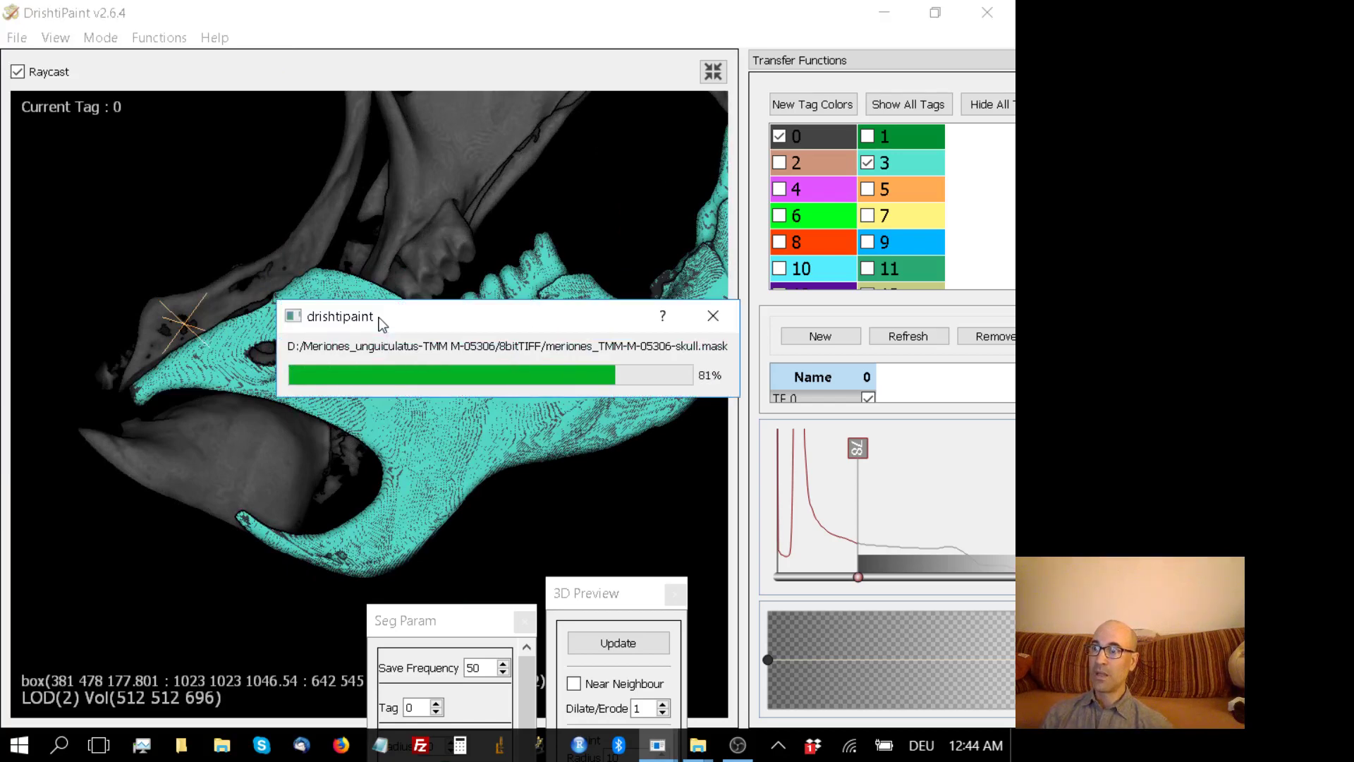
{"action": "key", "text": "Return"}
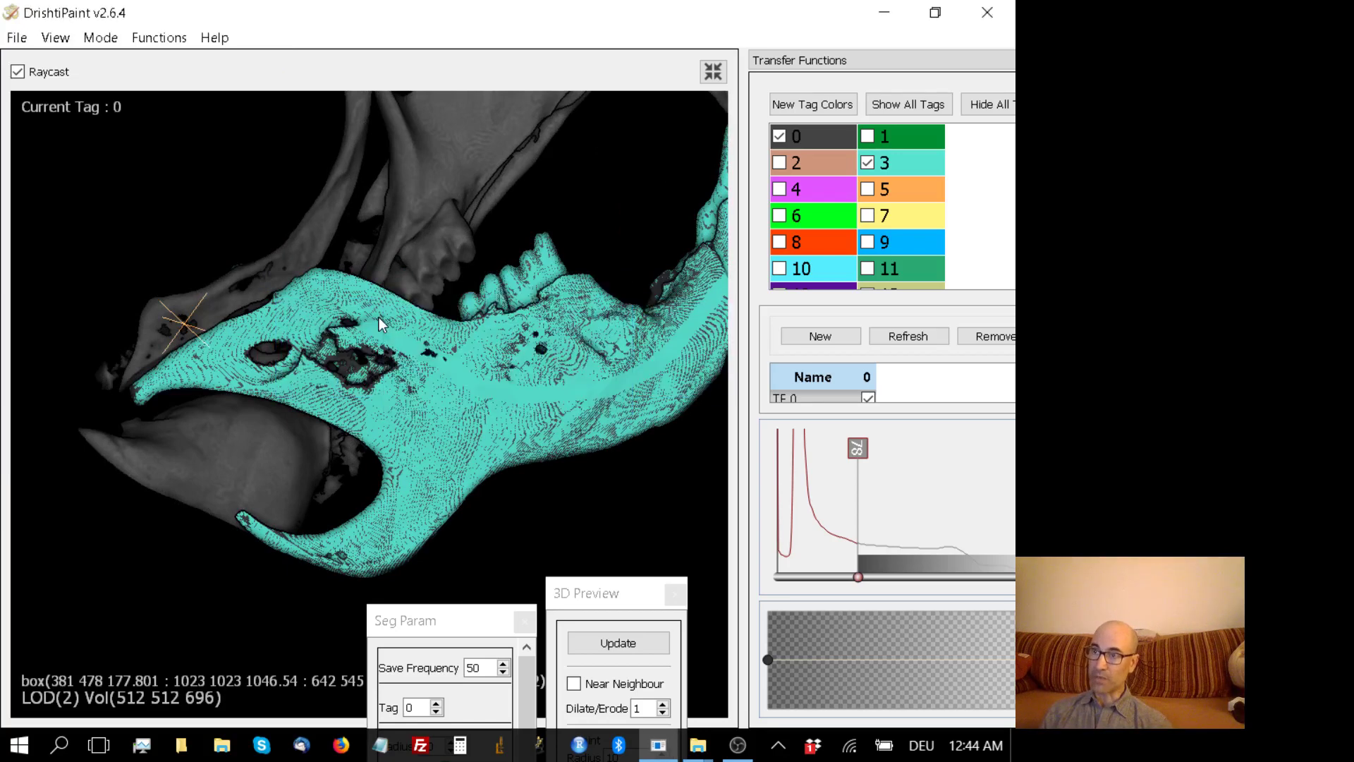
Copy the saved skull .mask file up into the Meriones folder, replacing the older mask.
{"action": "key", "text": "alt+Tab"}
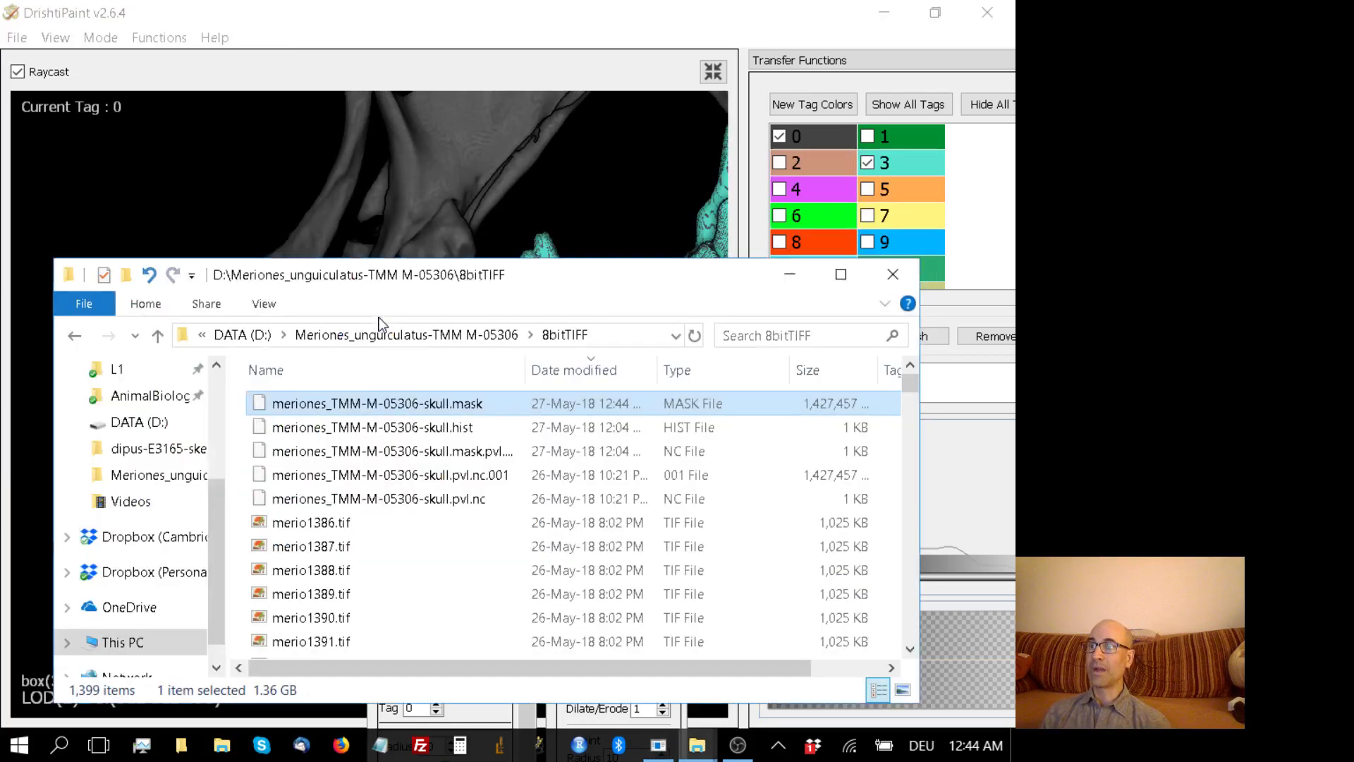
{"action": "key", "text": "Down"}
{"action": "key", "text": "Up"}
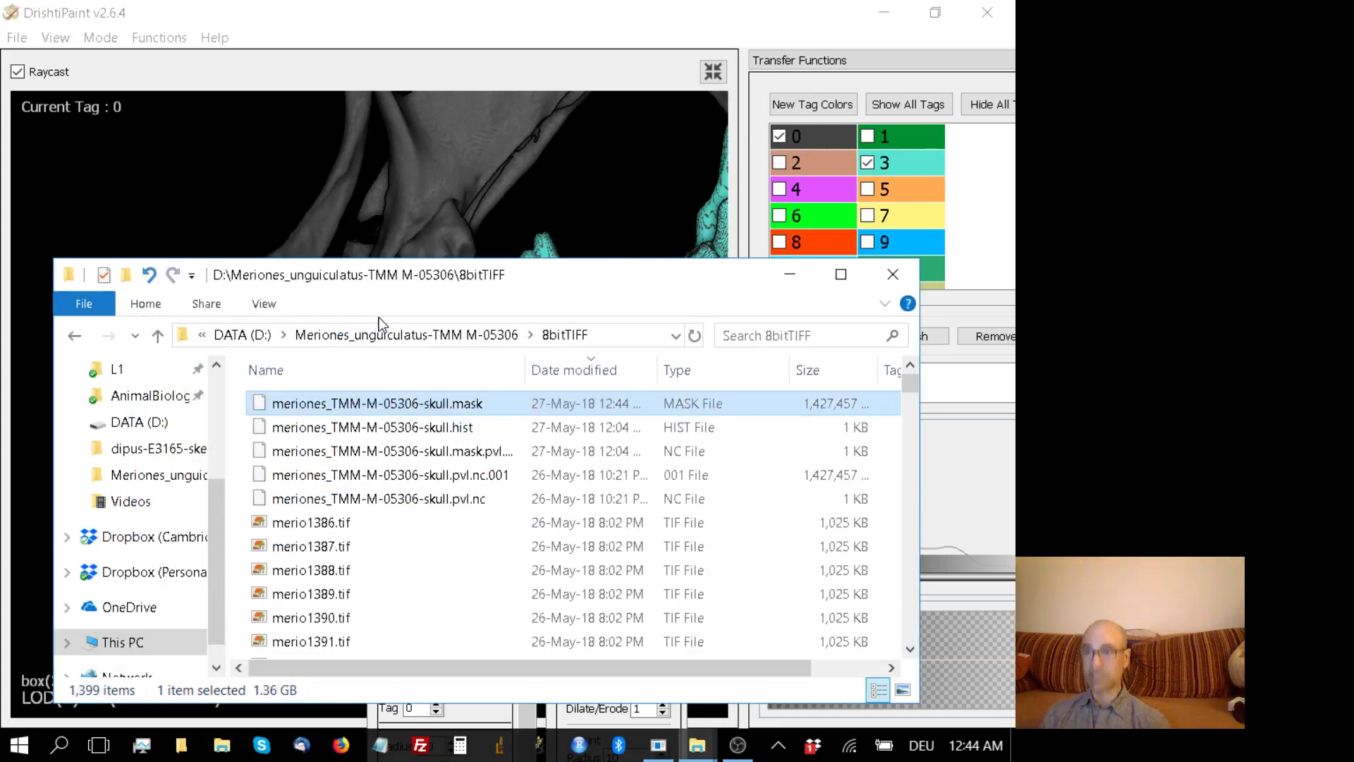
{"action": "left_click", "coordinate": [392, 349]}
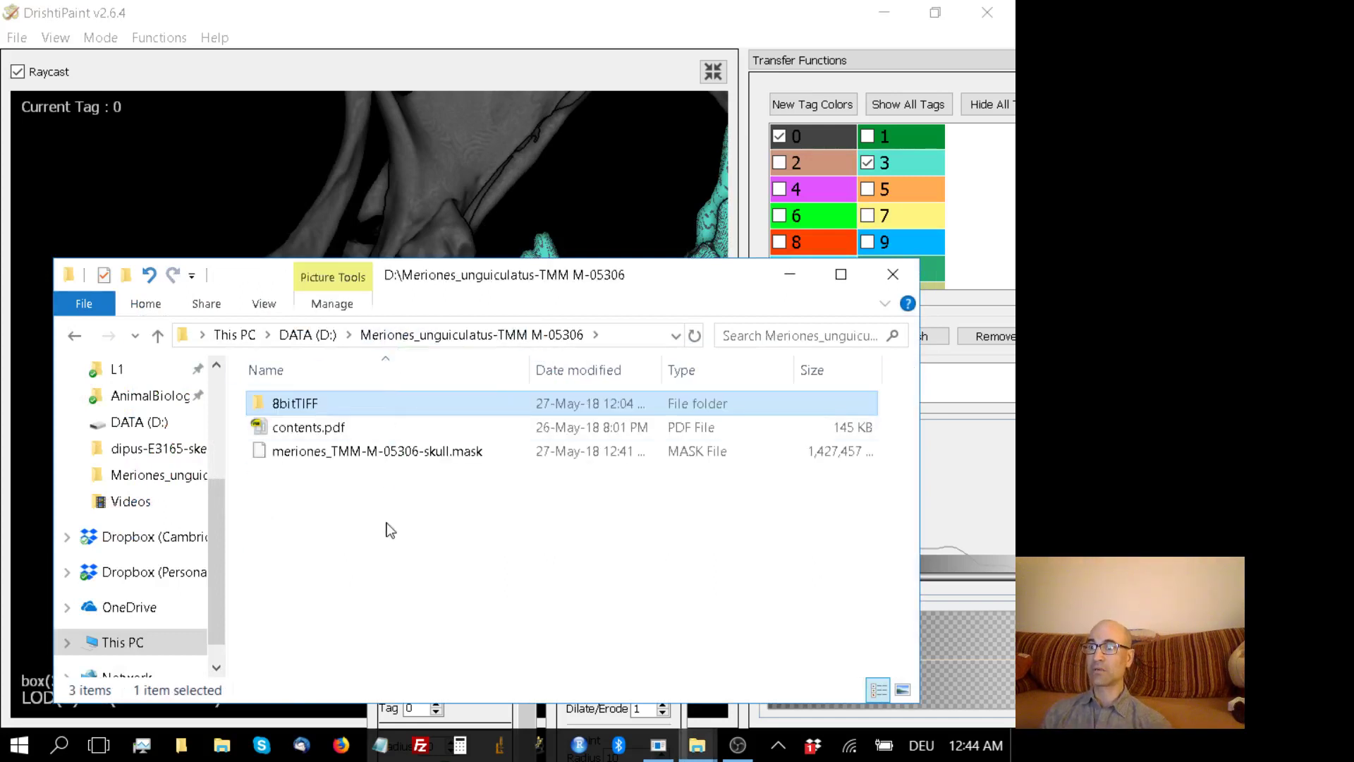
{"action": "left_click", "coordinate": [391, 544]}
{"action": "key", "text": "ctrl+v"}
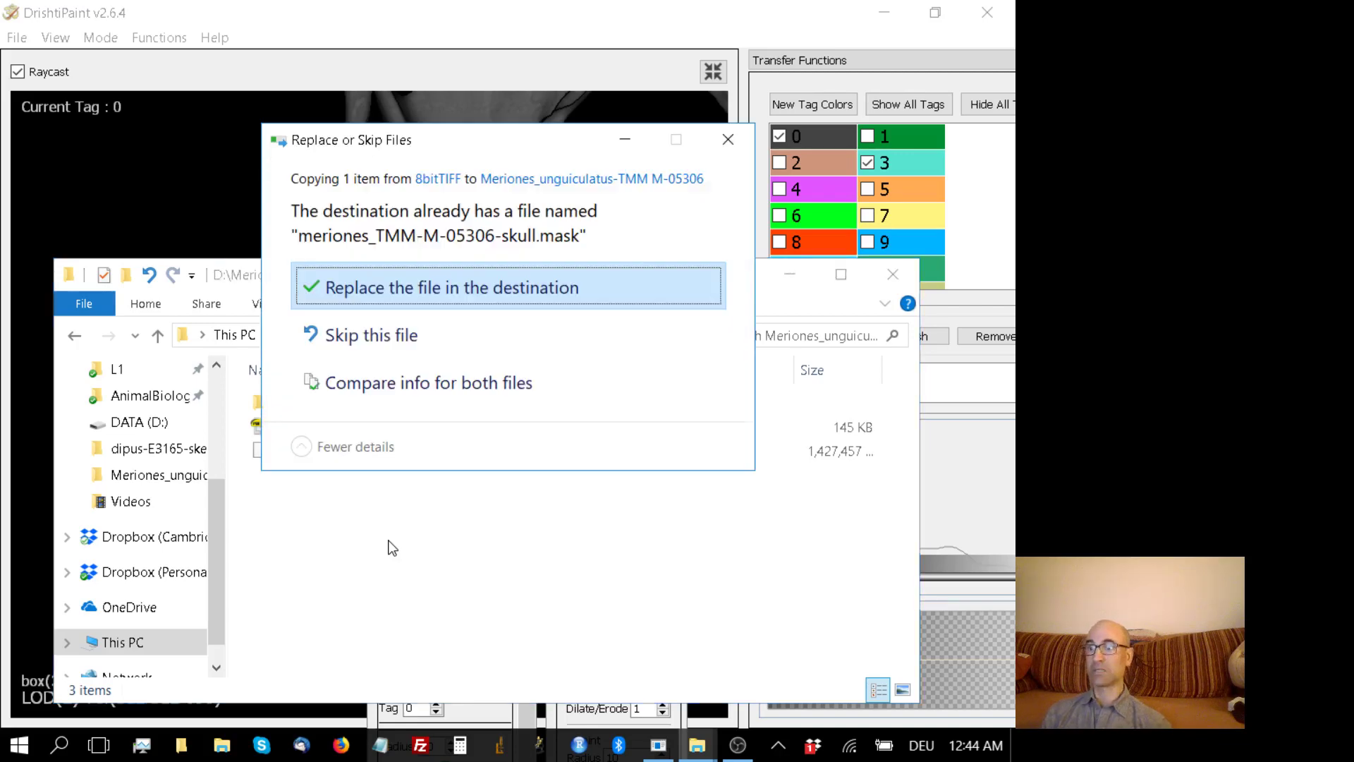
{"action": "left_click", "coordinate": [408, 285]}
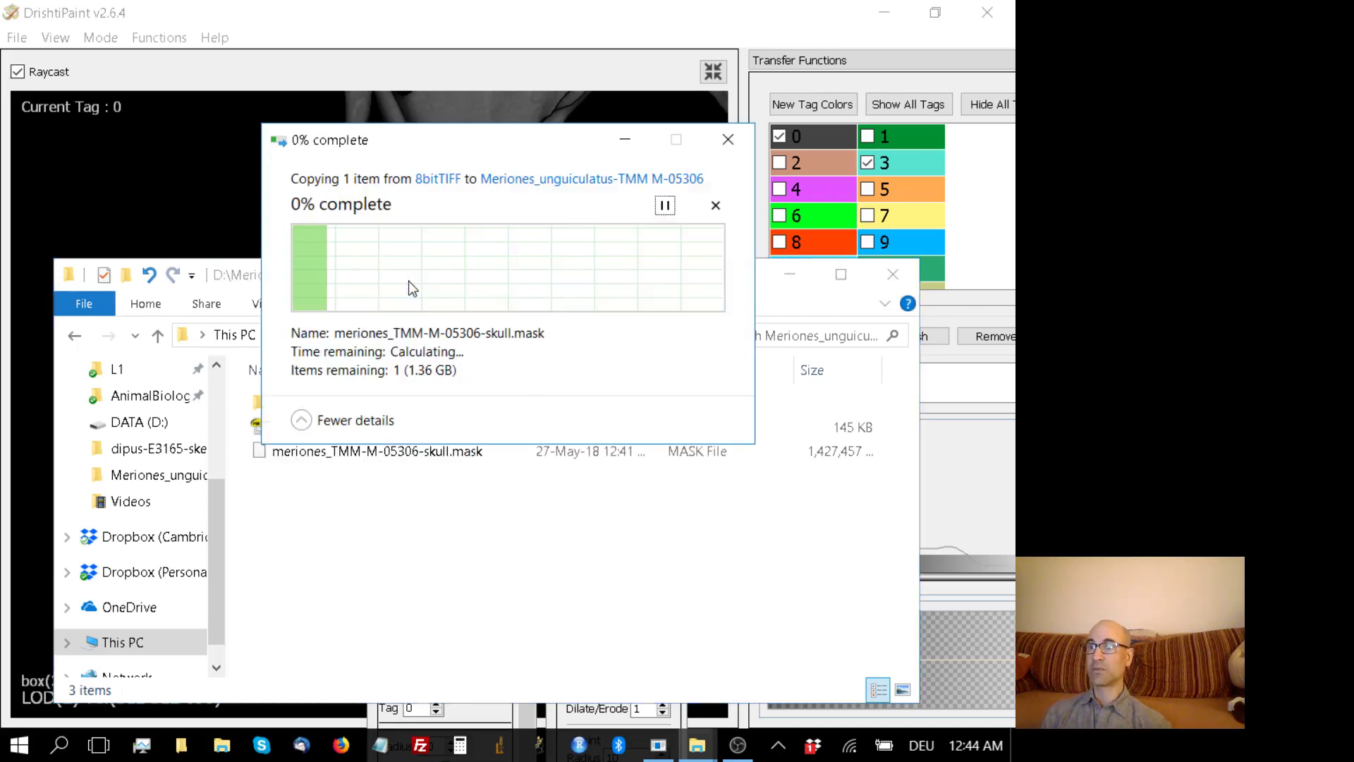
{"action": "left_click", "coordinate": [300, 24]}
Choose tag 3 for painting and raise the threshold from 78 to 83.
{"action": "scroll", "coordinate": [484, 389], "scroll_direction": "up", "scroll_amount": 5}
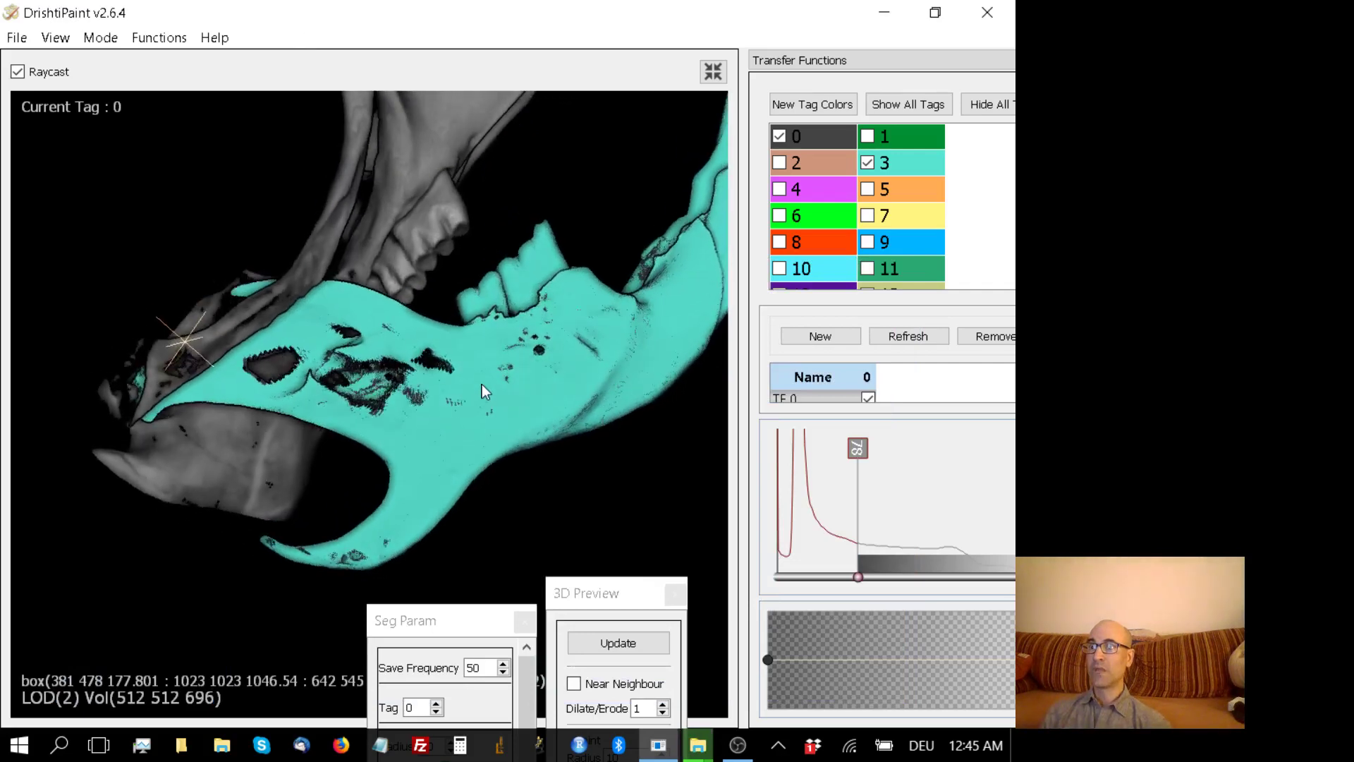
{"action": "left_click_drag", "start_coordinate": [503, 403], "coordinate": [537, 380]}
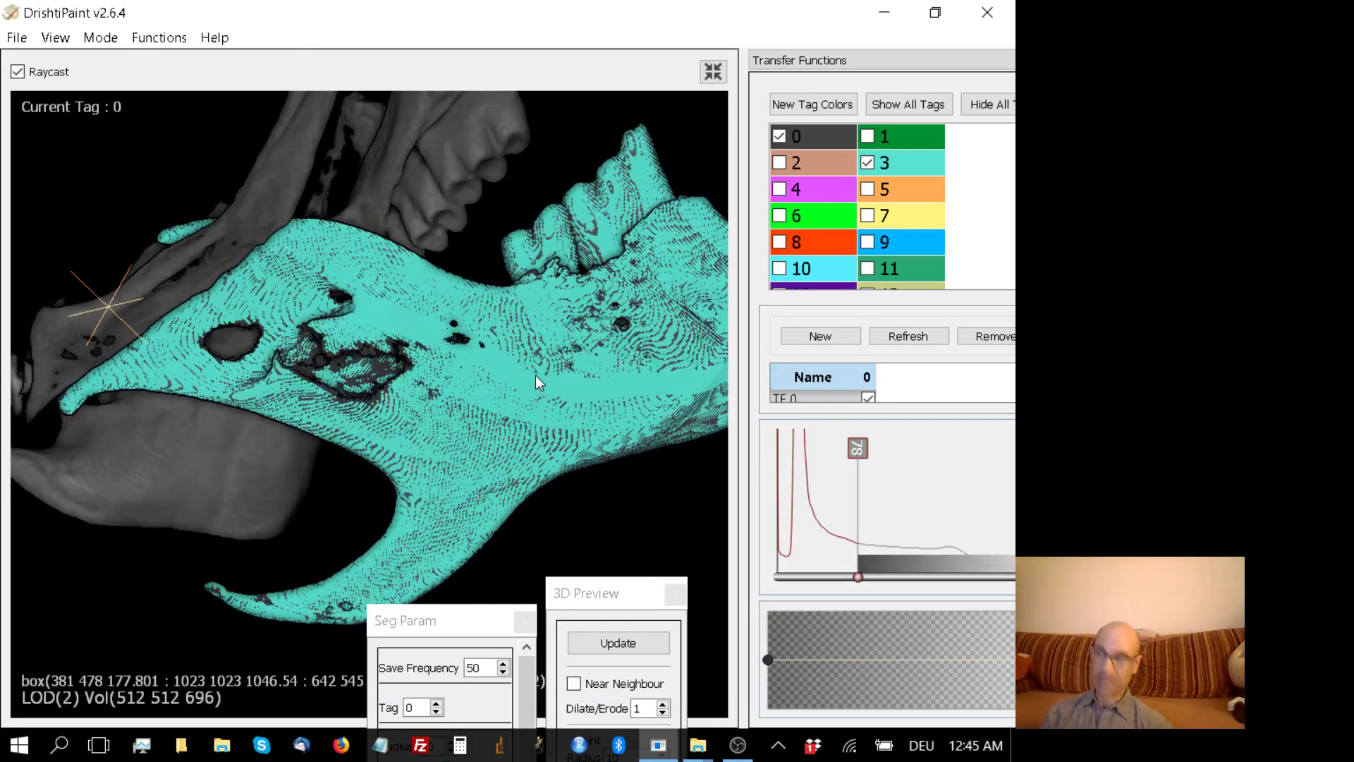
{"action": "scroll", "coordinate": [601, 420], "scroll_direction": "up", "scroll_amount": 3}
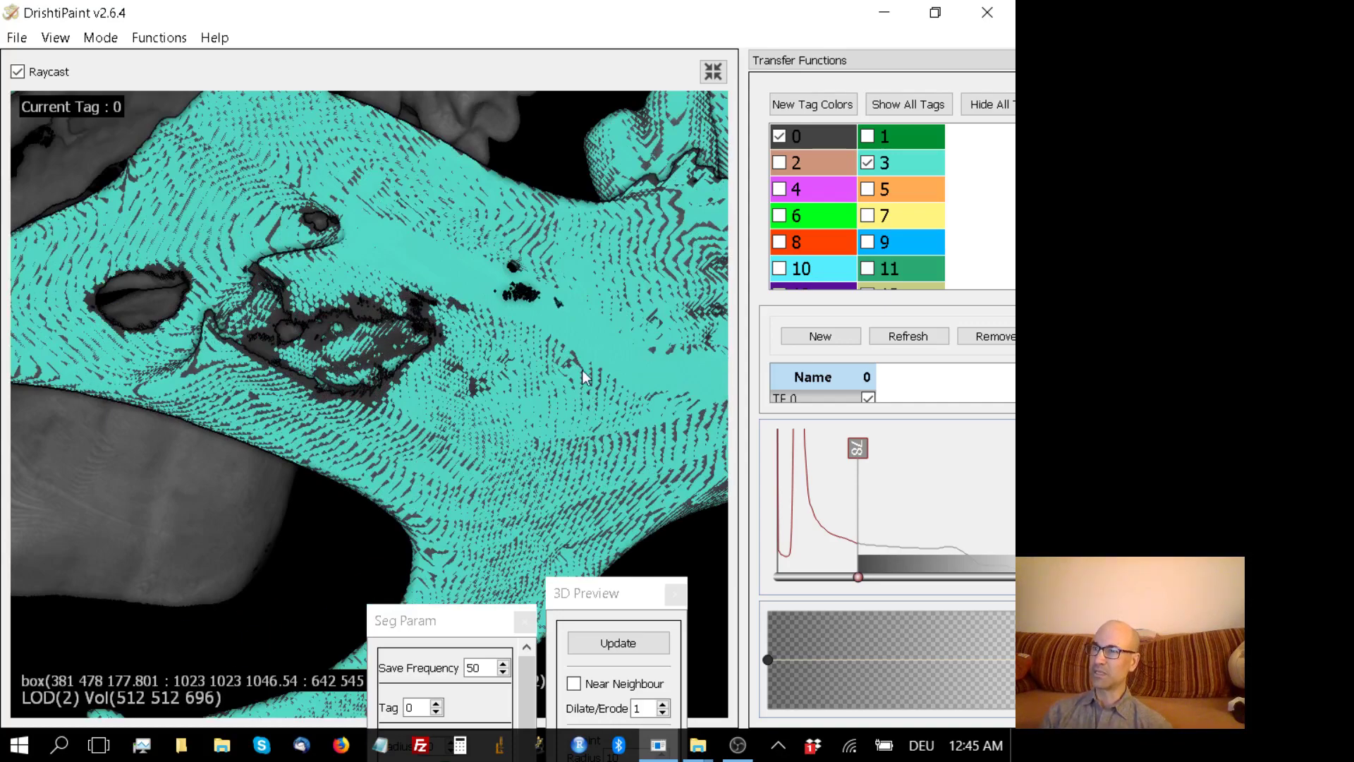
{"action": "left_click_drag", "start_coordinate": [563, 324], "coordinate": [459, 442]}
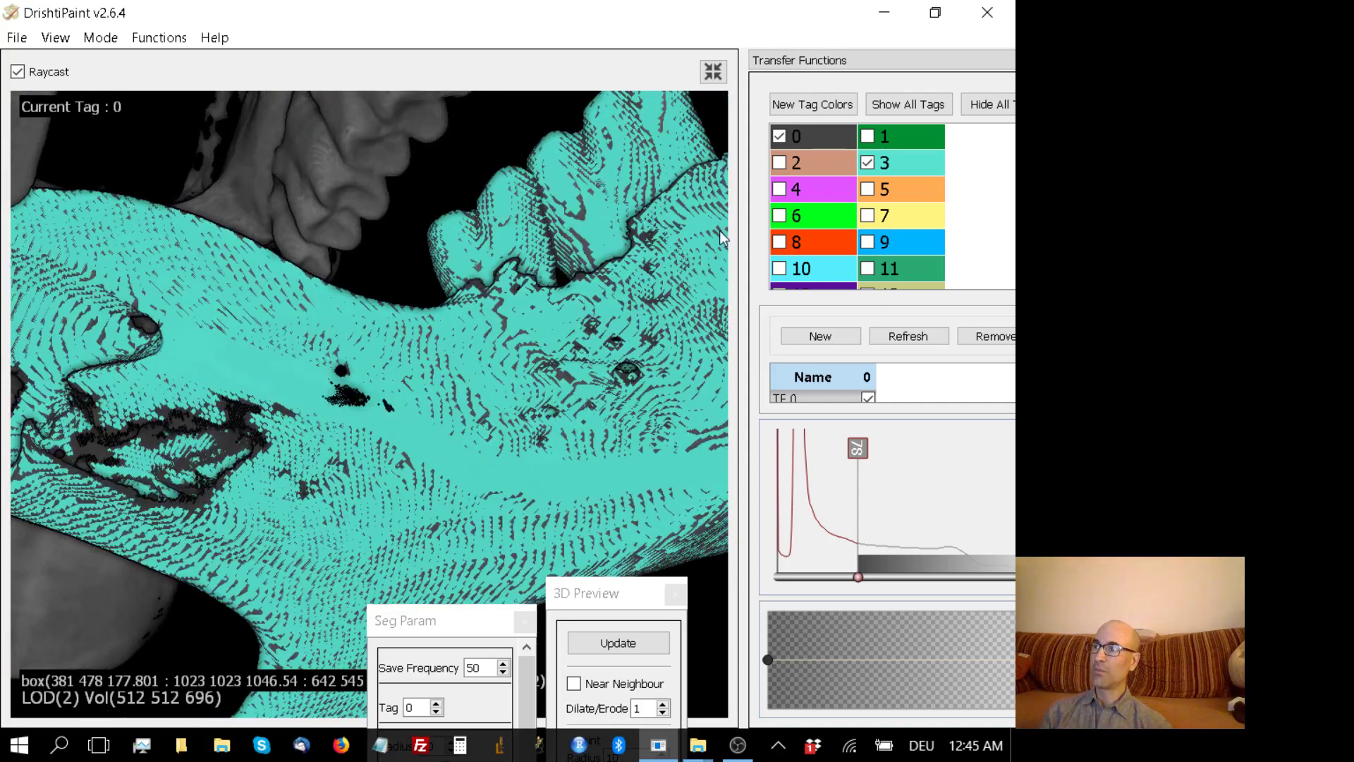
{"action": "left_click", "coordinate": [895, 169]}
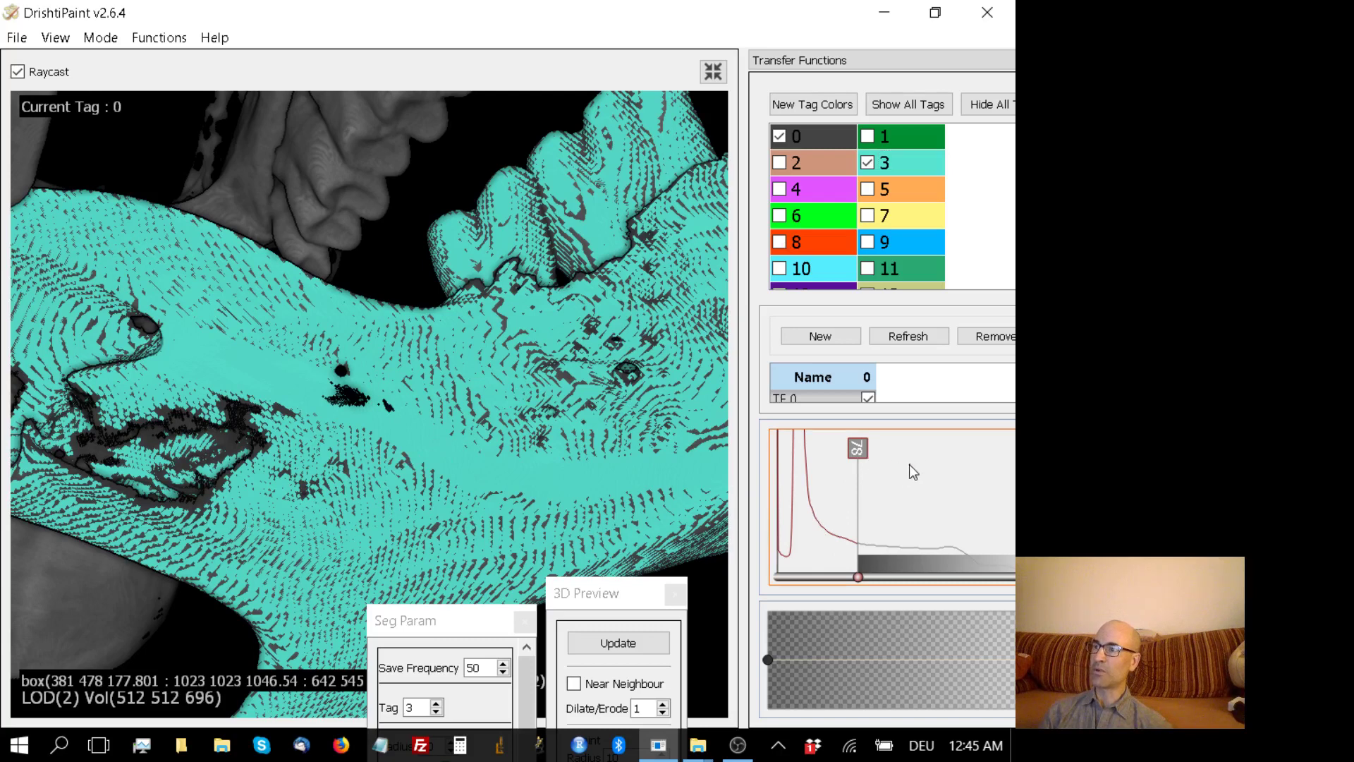
{"action": "left_click_drag", "start_coordinate": [854, 574], "coordinate": [868, 578]}
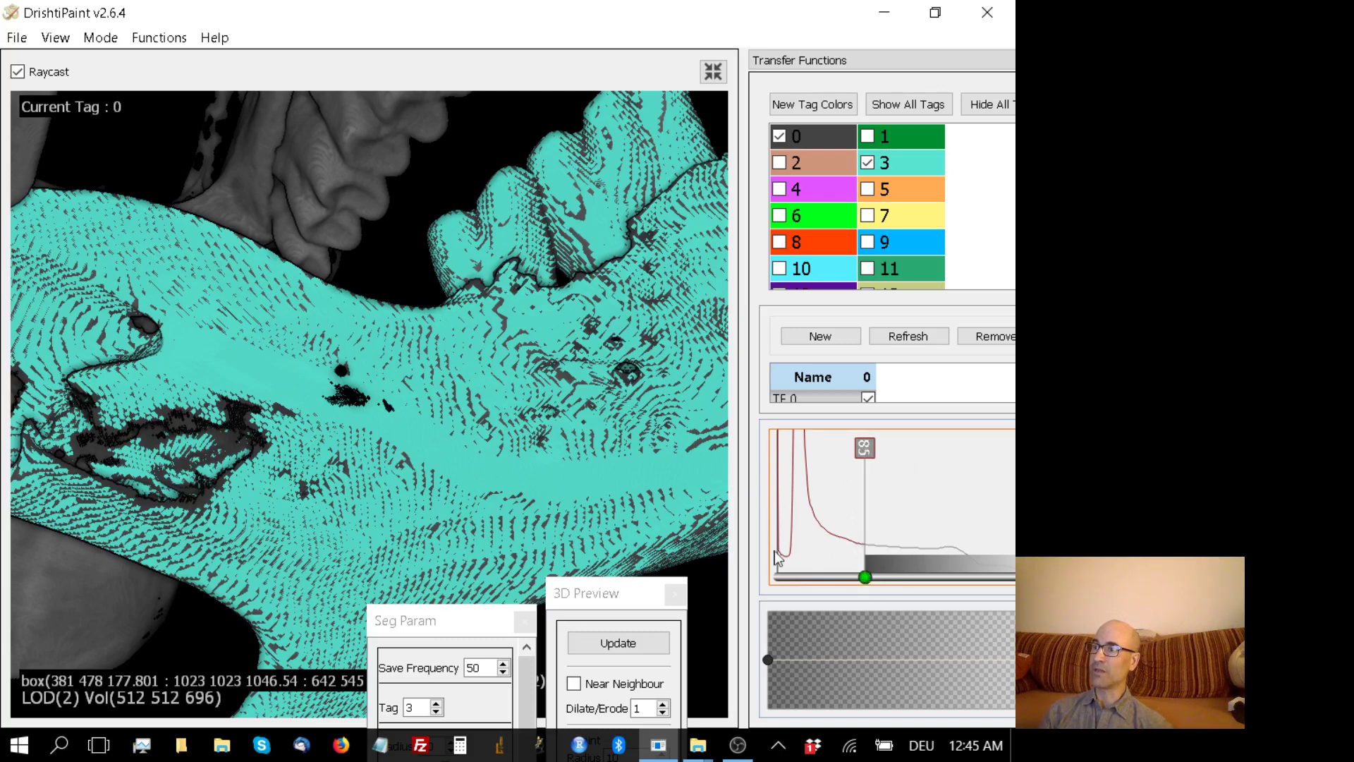
Fill the lower jaw region with tag 3 and rotate to inspect the cyan fill.
{"action": "left_click", "coordinate": [335, 395]}
{"action": "left_click_drag", "start_coordinate": [422, 442], "coordinate": [432, 424]}
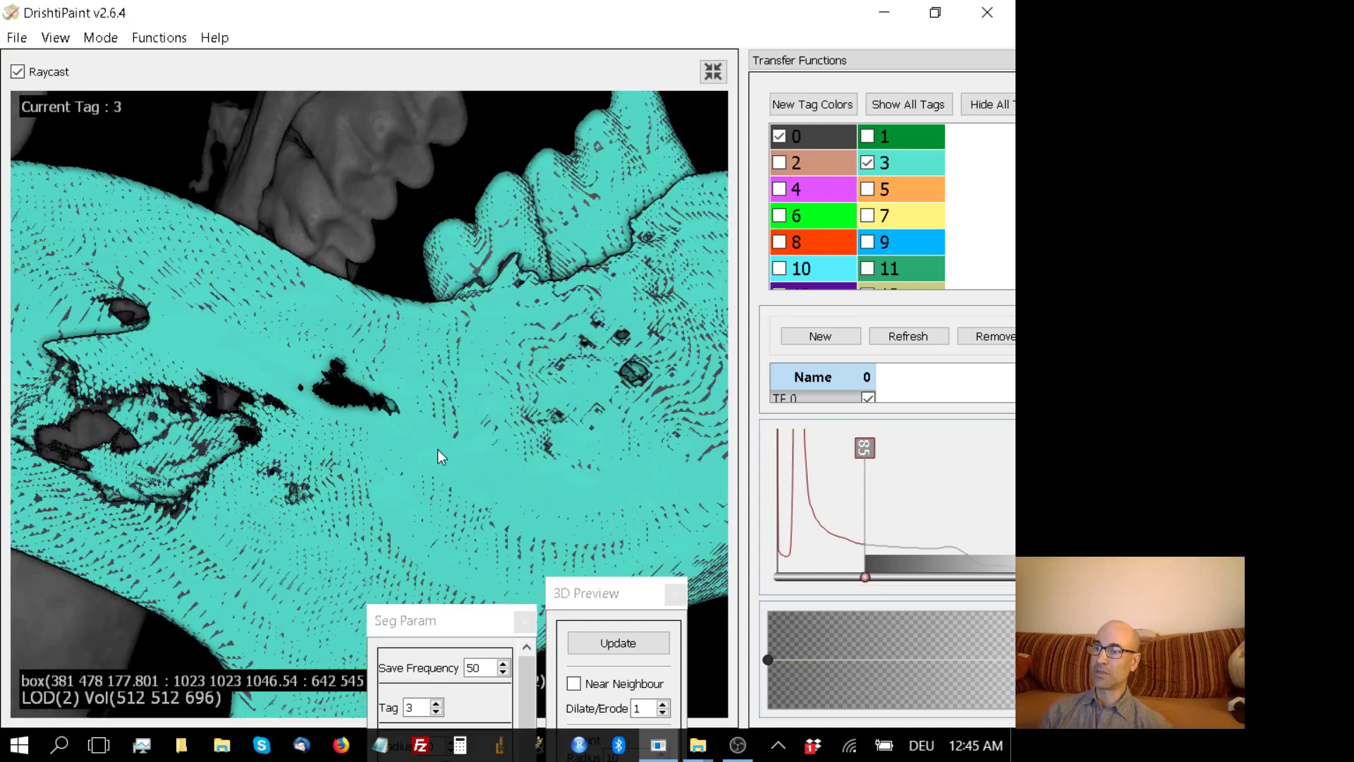
{"action": "left_click", "coordinate": [437, 449]}
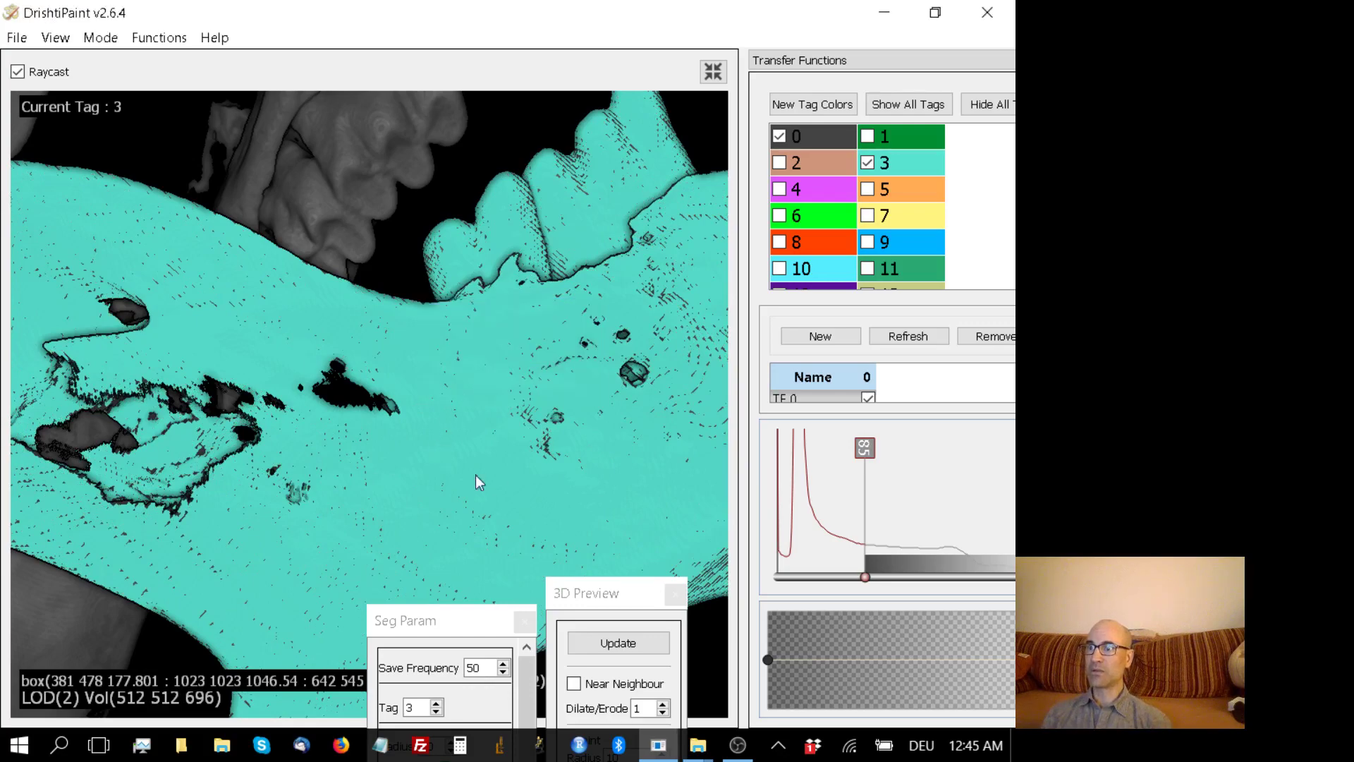
{"action": "left_click_drag", "start_coordinate": [457, 421], "coordinate": [453, 323]}
{"action": "scroll", "coordinate": [285, 374], "scroll_direction": "down", "scroll_amount": 5}
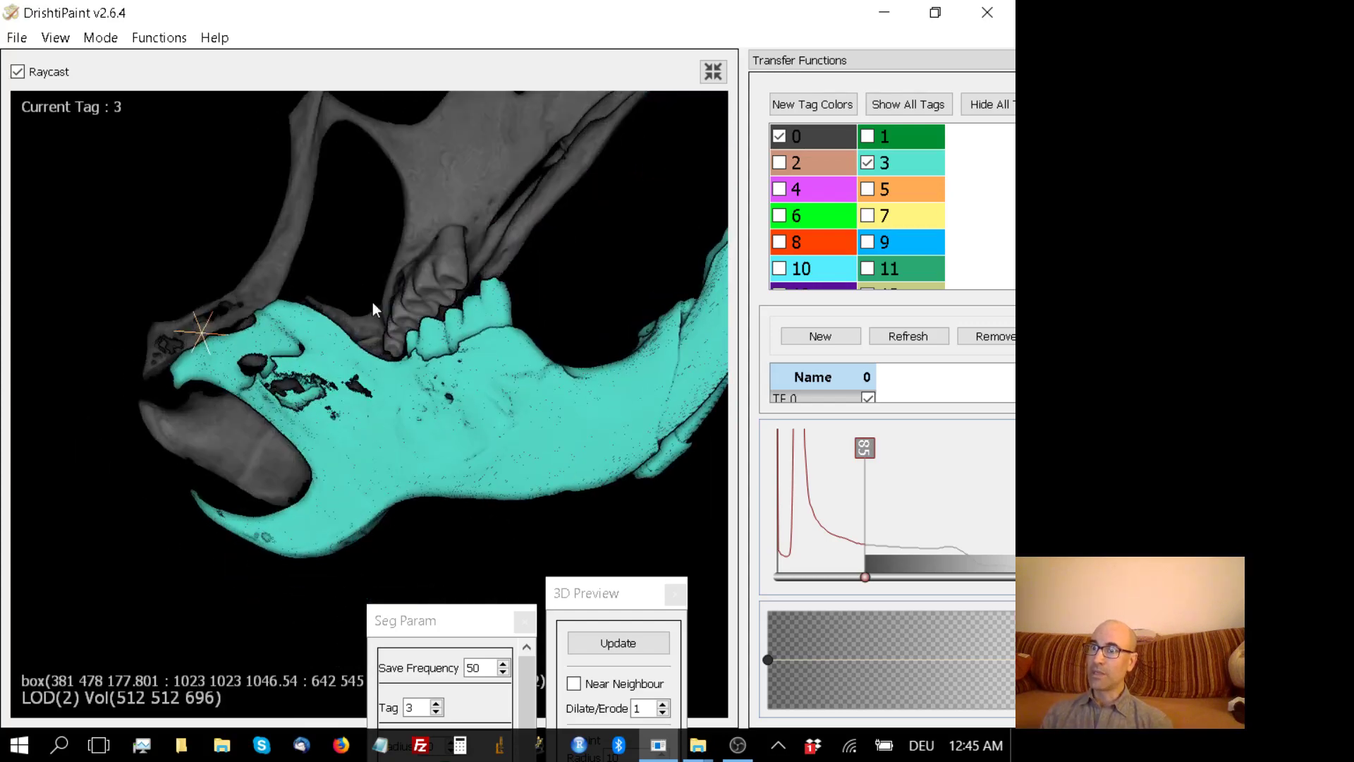
Hide the tag-3 region and show tag 1, making it the current tag.
{"action": "left_click_drag", "start_coordinate": [372, 302], "coordinate": [476, 150]}
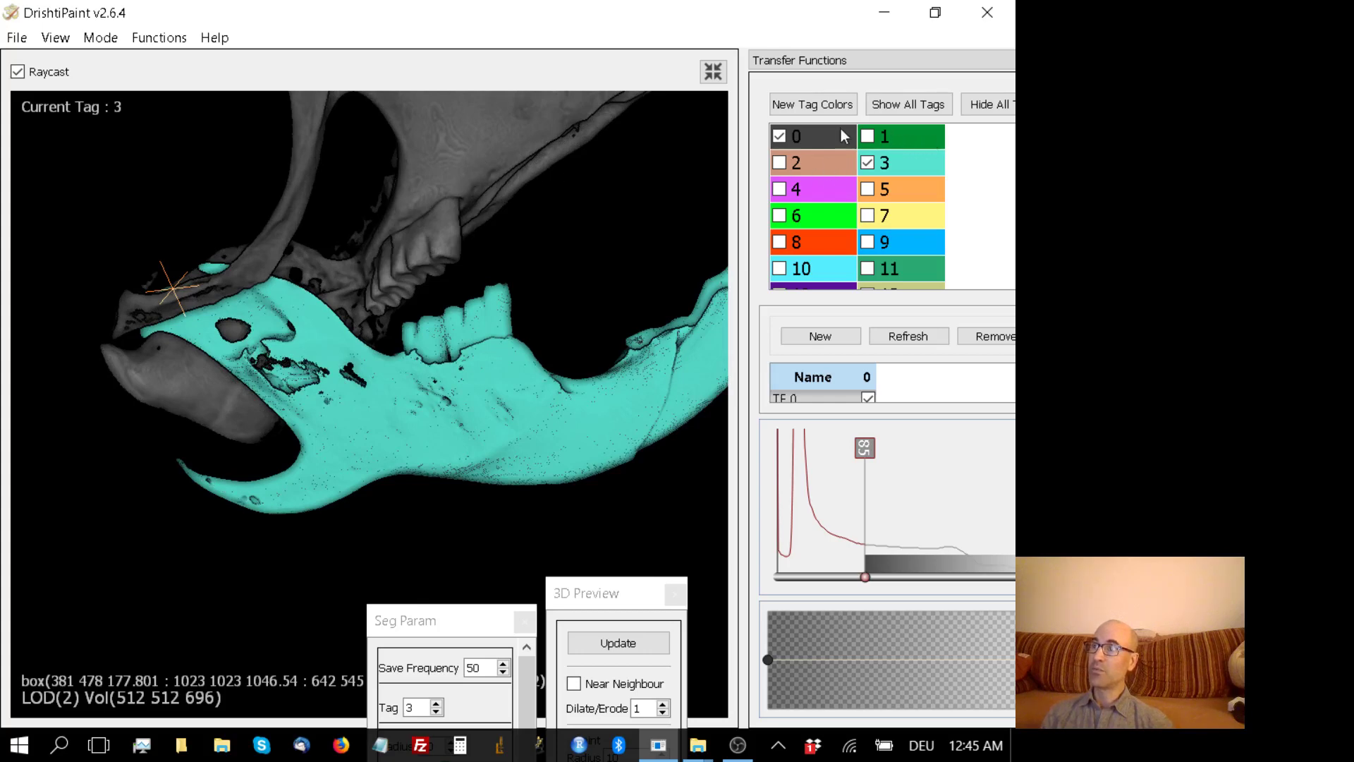
{"action": "left_click", "coordinate": [867, 164]}
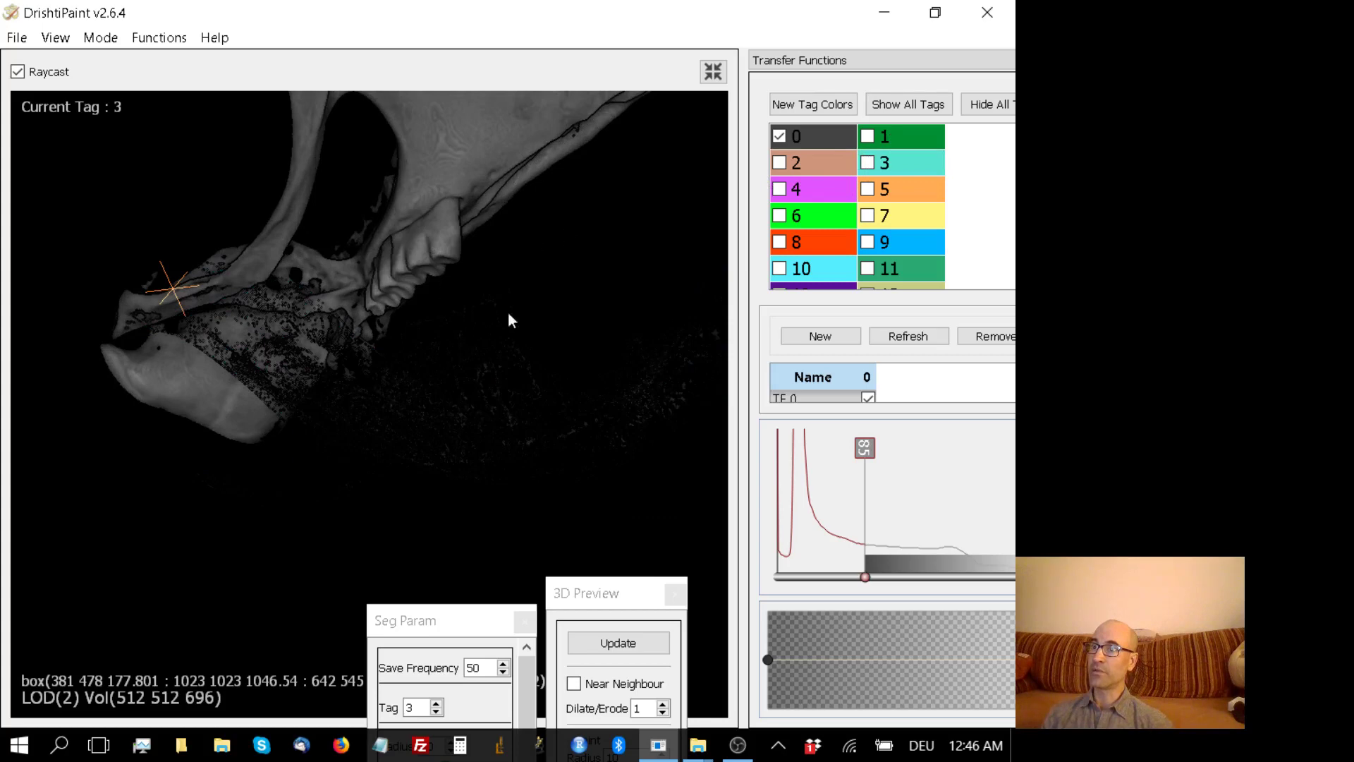
{"action": "left_click", "coordinate": [867, 136]}
Rotate the jaw into a side view showing the teeth and the green tag-1 region.
{"action": "left_click_drag", "start_coordinate": [390, 279], "coordinate": [366, 138]}
{"action": "left_click_drag", "start_coordinate": [368, 198], "coordinate": [659, 291]}
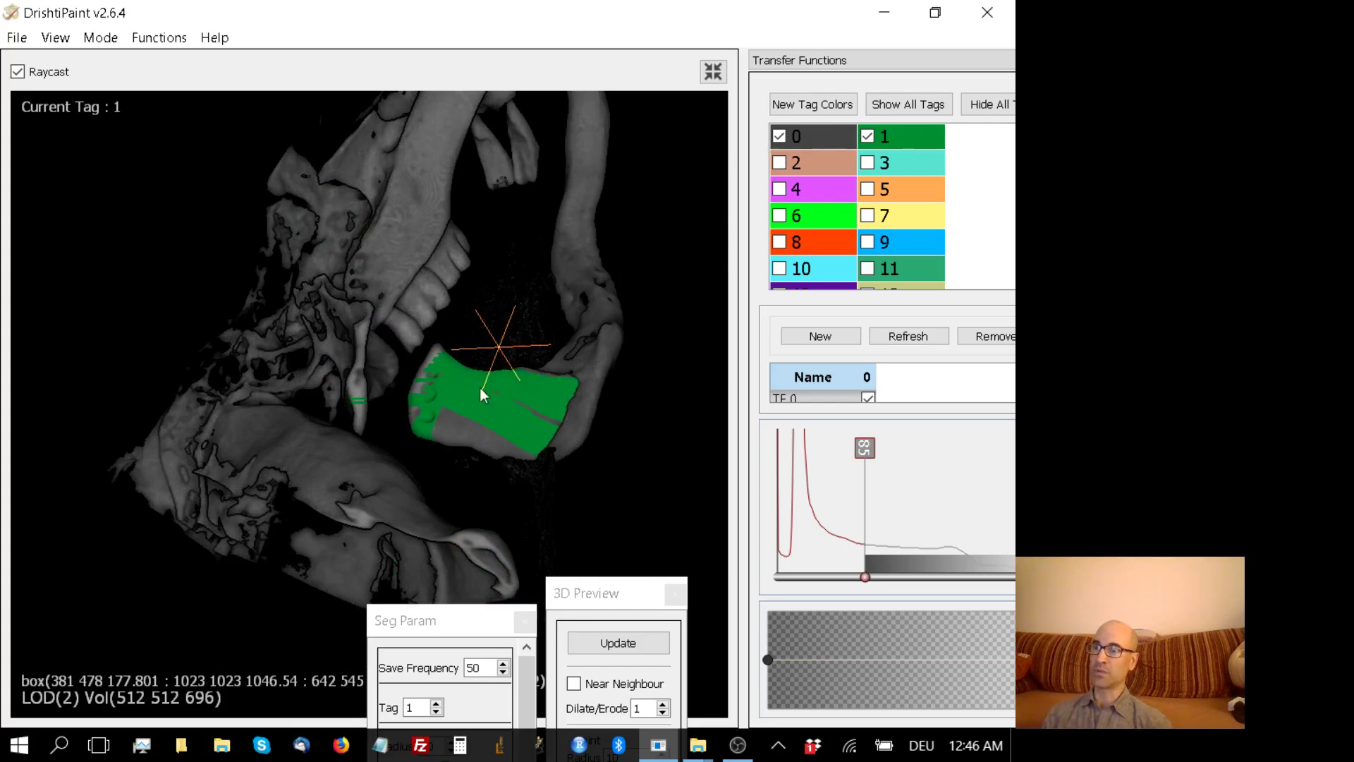
{"action": "left_click_drag", "start_coordinate": [500, 395], "coordinate": [347, 276]}
{"action": "left_click_drag", "start_coordinate": [406, 309], "coordinate": [287, 356]}
{"action": "left_click_drag", "start_coordinate": [321, 310], "coordinate": [354, 222]}
{"action": "left_click_drag", "start_coordinate": [599, 323], "coordinate": [502, 373]}
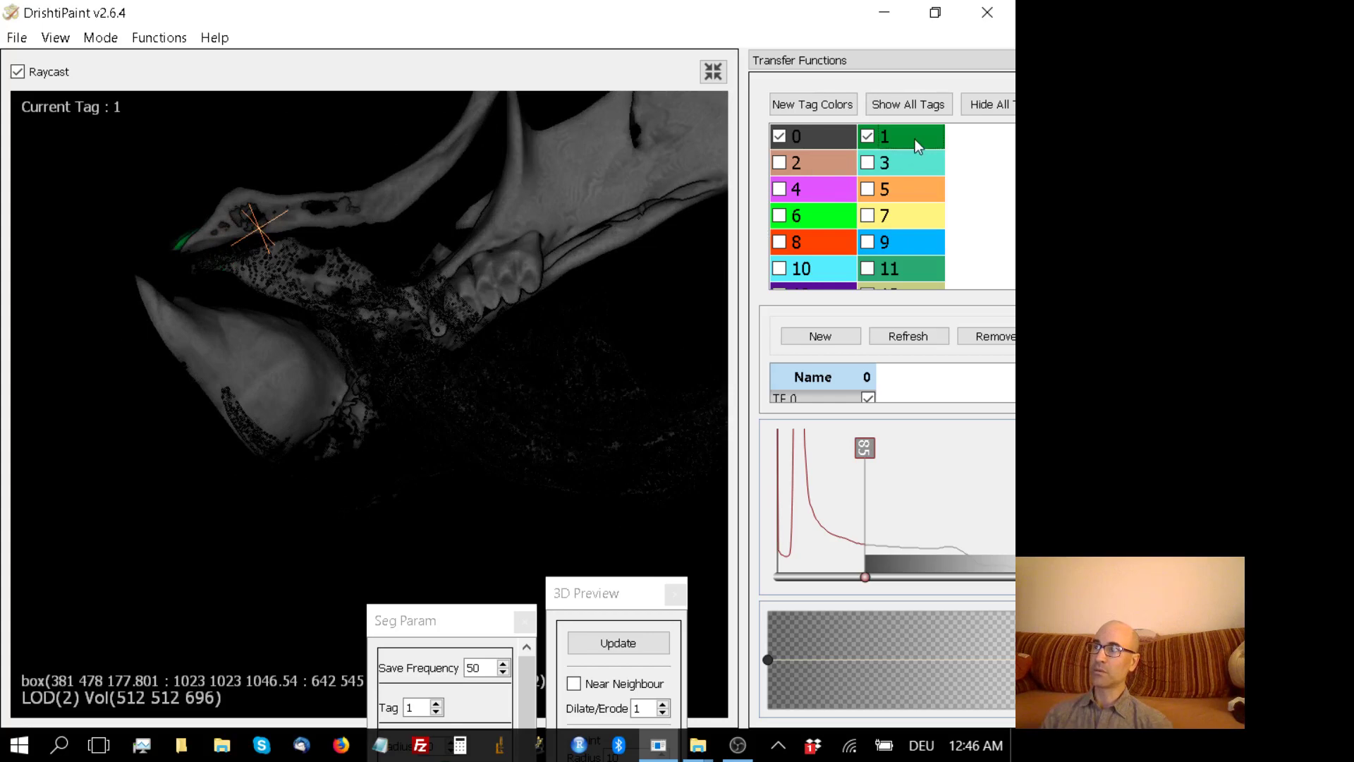
Brush tag 1 left along the upper tooth edge and add a patch just above it.
{"action": "left_click_drag", "start_coordinate": [526, 234], "coordinate": [457, 379]}
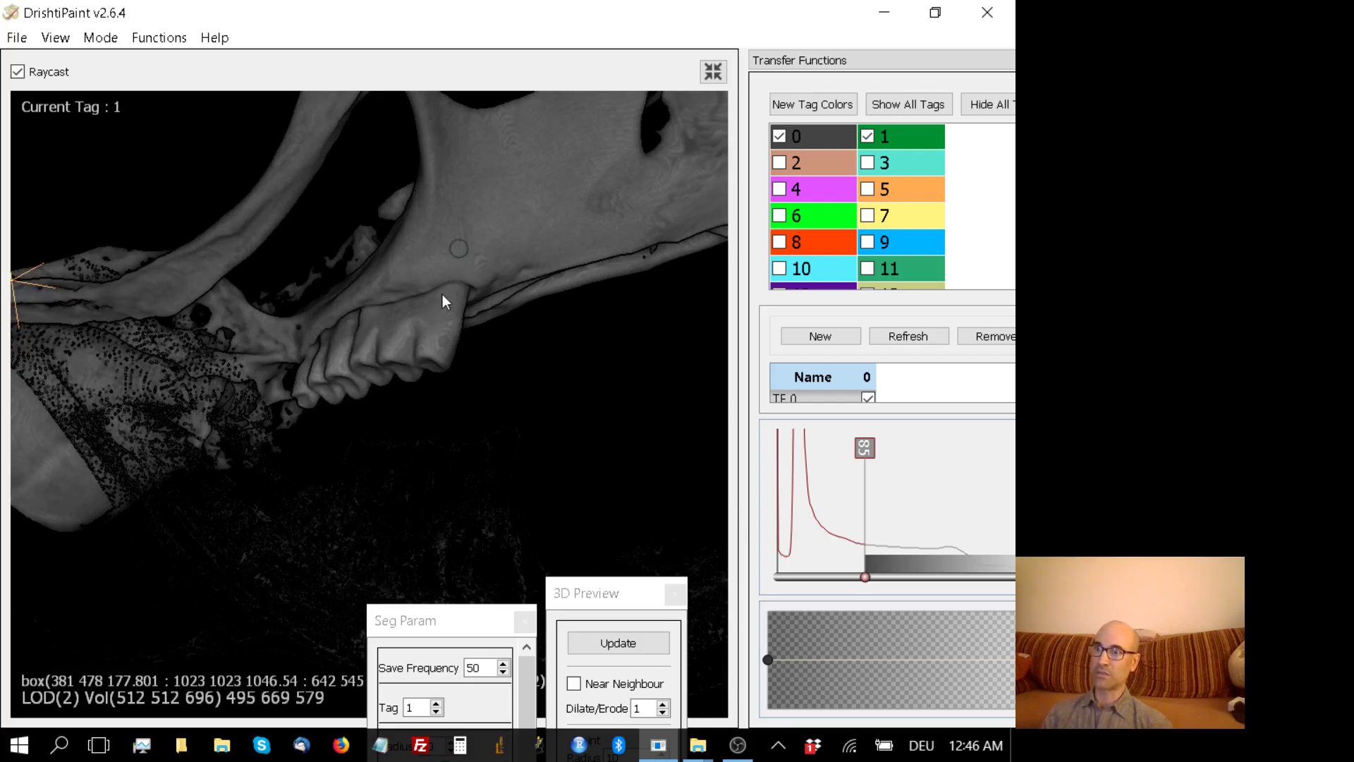
{"action": "mouse_move", "coordinate": [441, 295]}
{"action": "left_mouse_down", "text": "shift"}
{"action": "mouse_move", "coordinate": [366, 332]}
{"action": "mouse_move", "coordinate": [404, 314]}
{"action": "mouse_move", "coordinate": [452, 320]}
{"action": "mouse_move", "coordinate": [479, 403]}
{"action": "left_mouse_up", "text": "shift"}
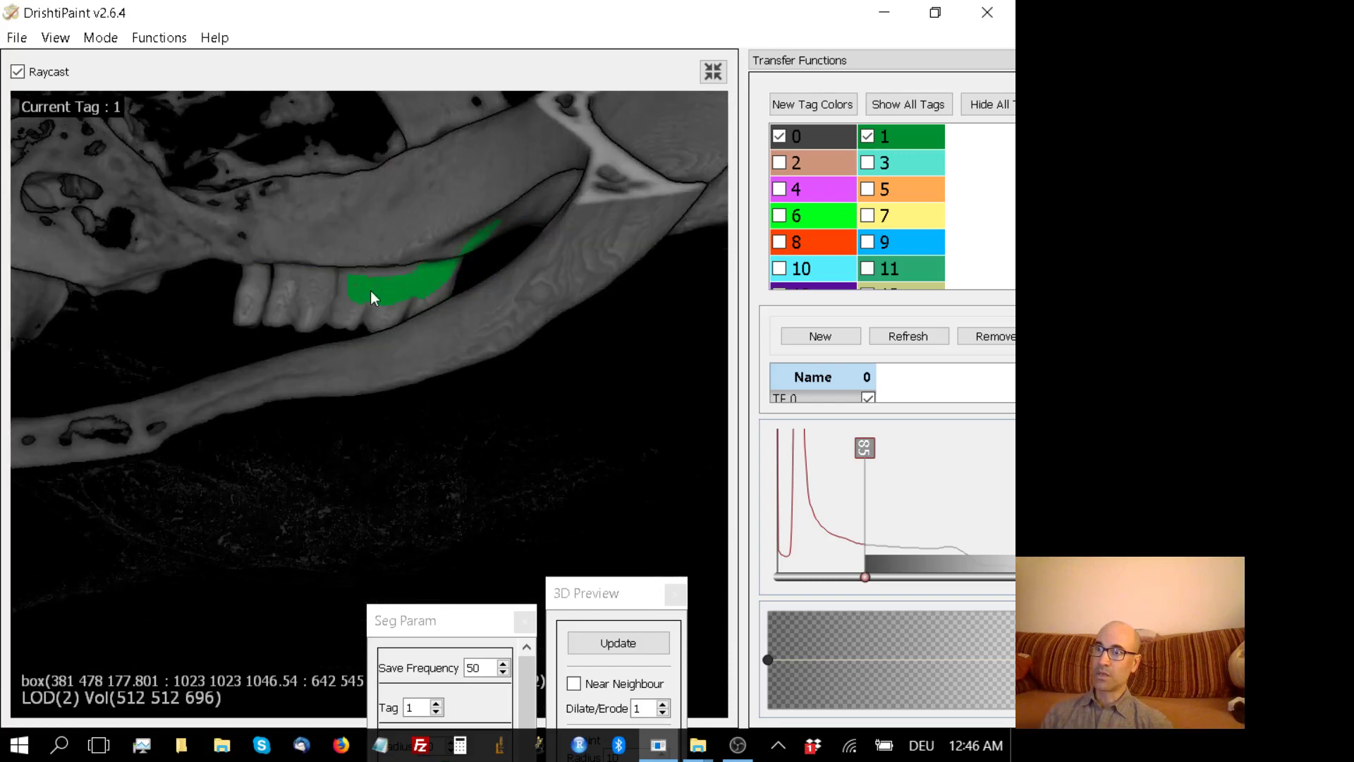
{"action": "mouse_move", "coordinate": [351, 286]}
{"action": "left_mouse_down", "text": "shift"}
{"action": "mouse_move", "coordinate": [275, 276]}
{"action": "mouse_move", "coordinate": [252, 232]}
{"action": "mouse_move", "coordinate": [256, 261]}
{"action": "mouse_move", "coordinate": [320, 181]}
{"action": "mouse_move", "coordinate": [392, 235]}
{"action": "mouse_move", "coordinate": [349, 240]}
{"action": "left_mouse_up", "text": "shift"}
{"action": "left_click", "coordinate": [252, 231], "text": "shift"}
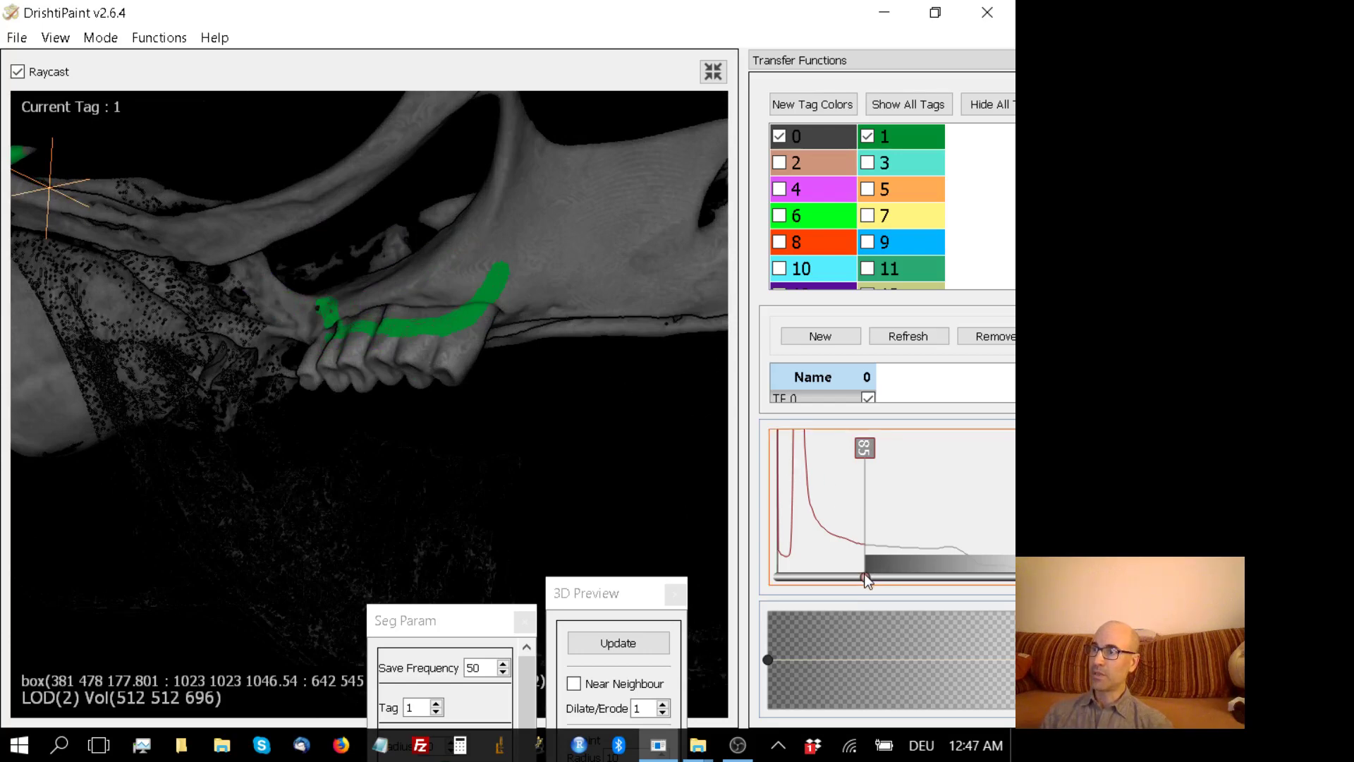
Raise the threshold from 85 to 91 and rotate the skull to check the green areas.
{"action": "left_click_drag", "start_coordinate": [866, 580], "coordinate": [873, 573]}
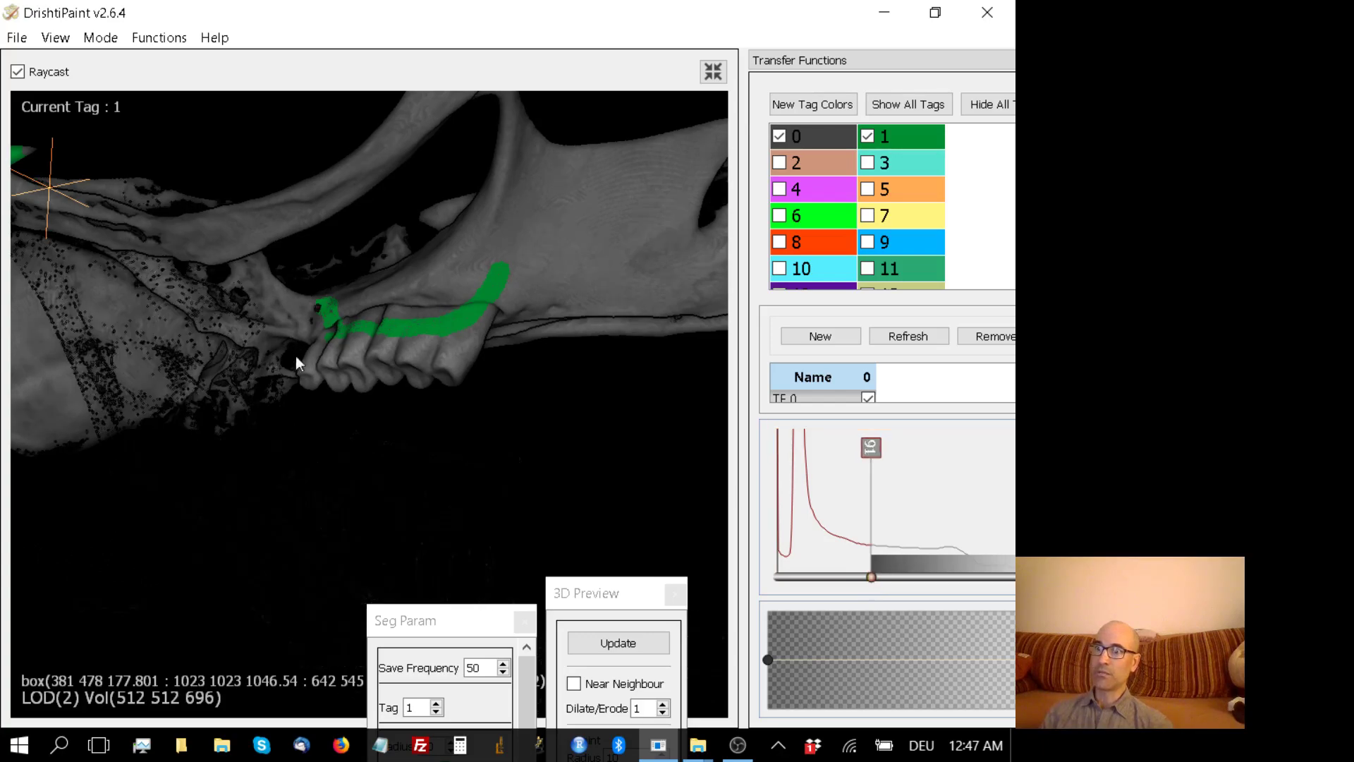
{"action": "left_click_drag", "start_coordinate": [298, 357], "coordinate": [543, 387]}
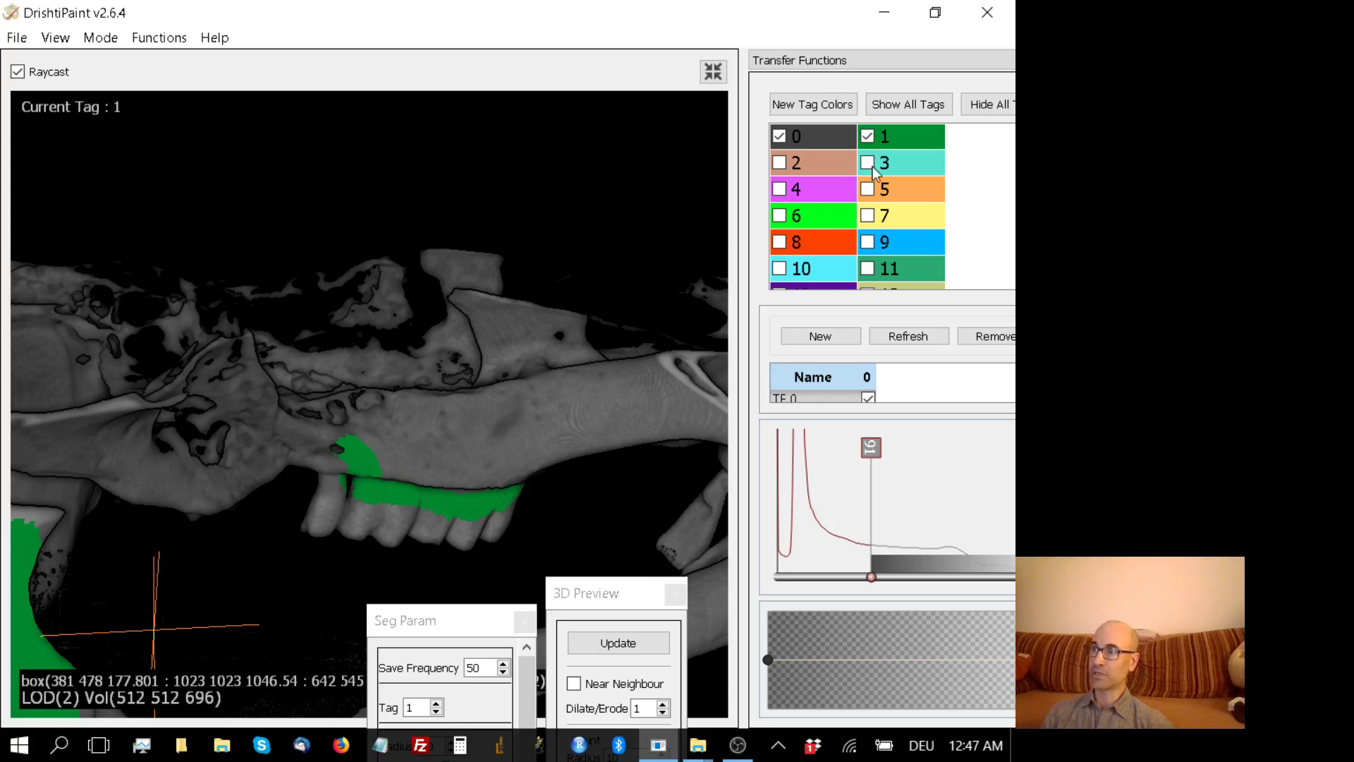
{"action": "left_click_drag", "start_coordinate": [256, 403], "coordinate": [264, 333]}
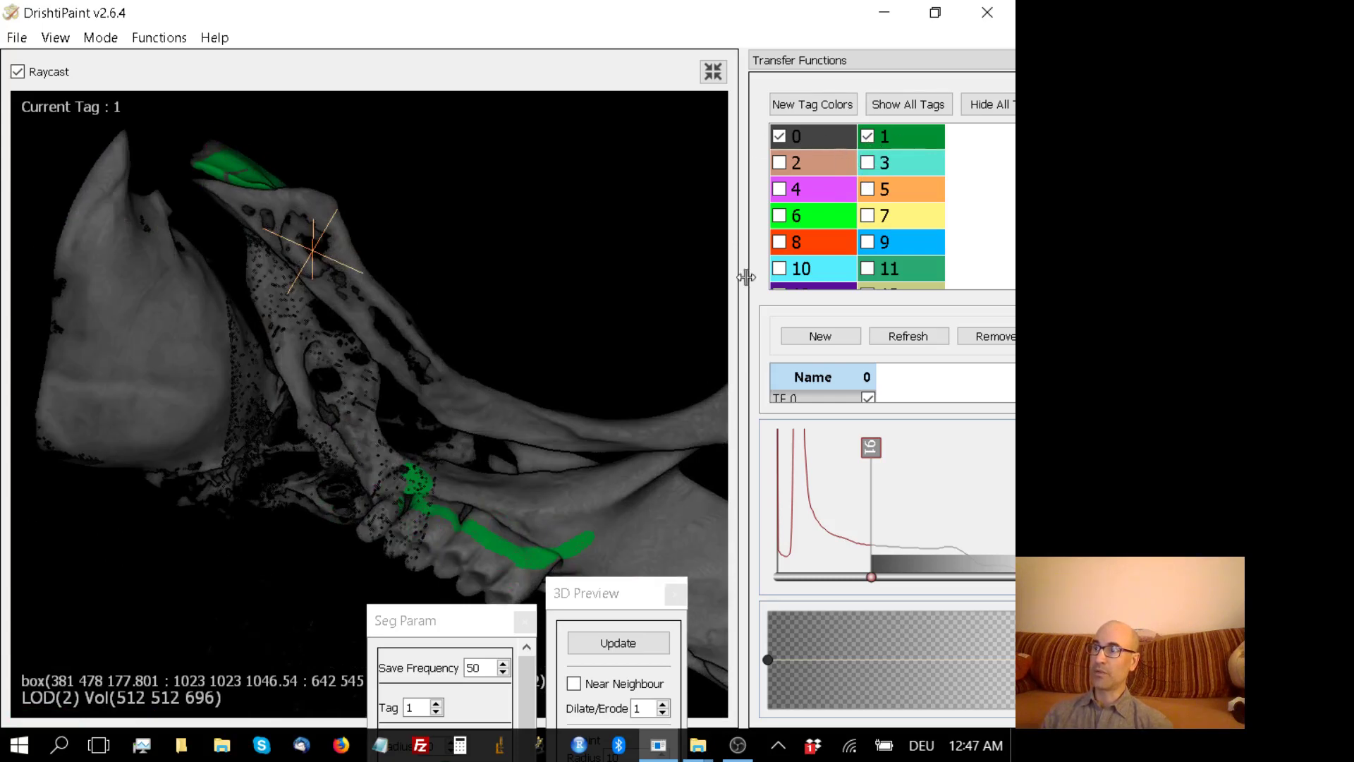
{"action": "left_click_drag", "start_coordinate": [535, 504], "coordinate": [519, 501]}
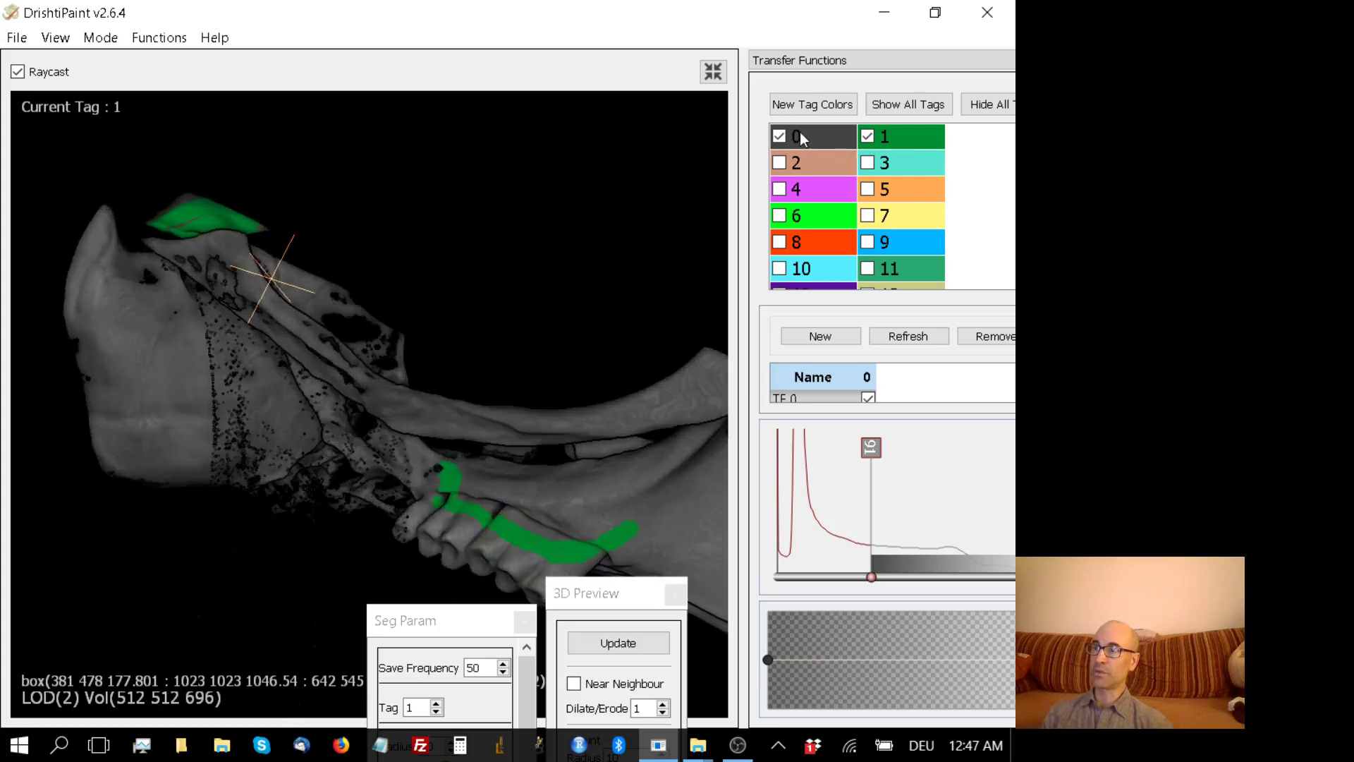
{"action": "left_click_drag", "start_coordinate": [571, 414], "coordinate": [501, 446]}
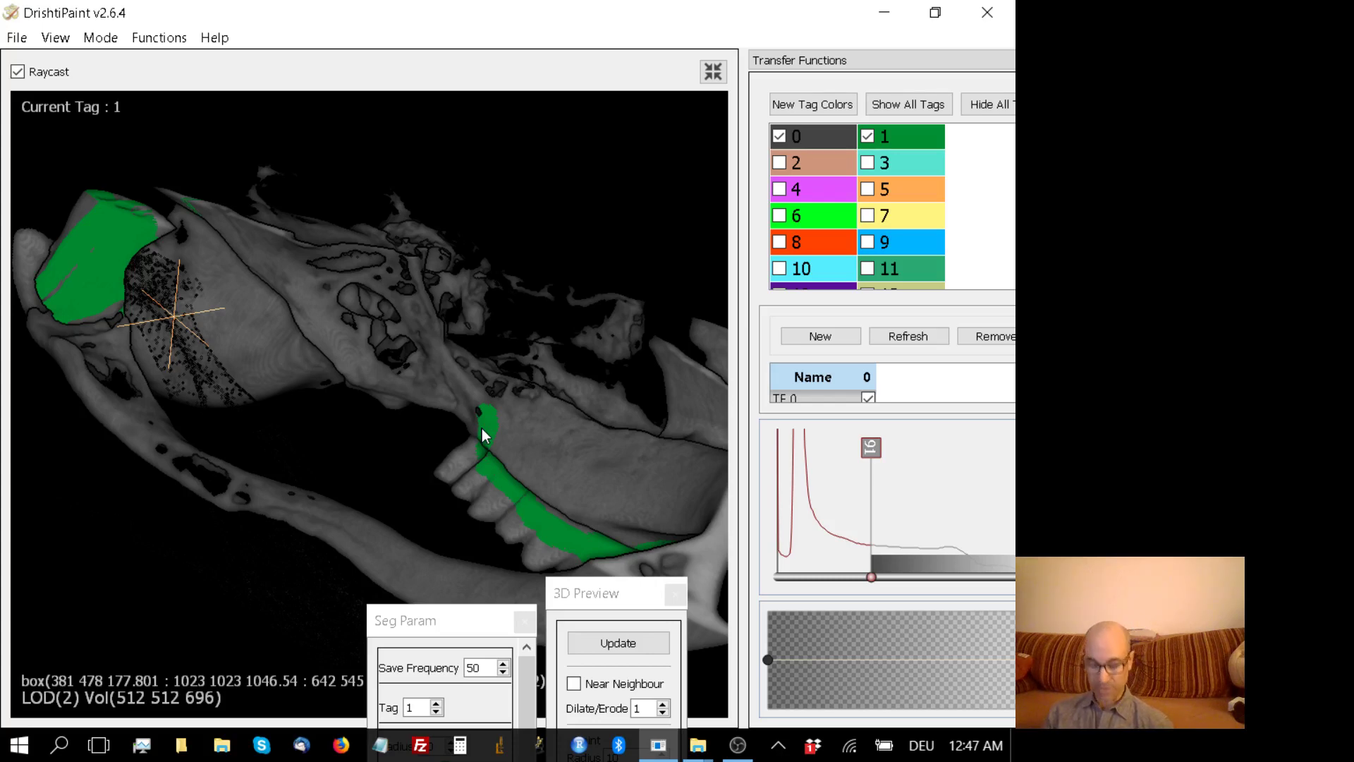
Fill the connected visible region with tag 1 (value -1), then paint tag 1 up-left along the bone.
{"action": "key", "text": "f"}
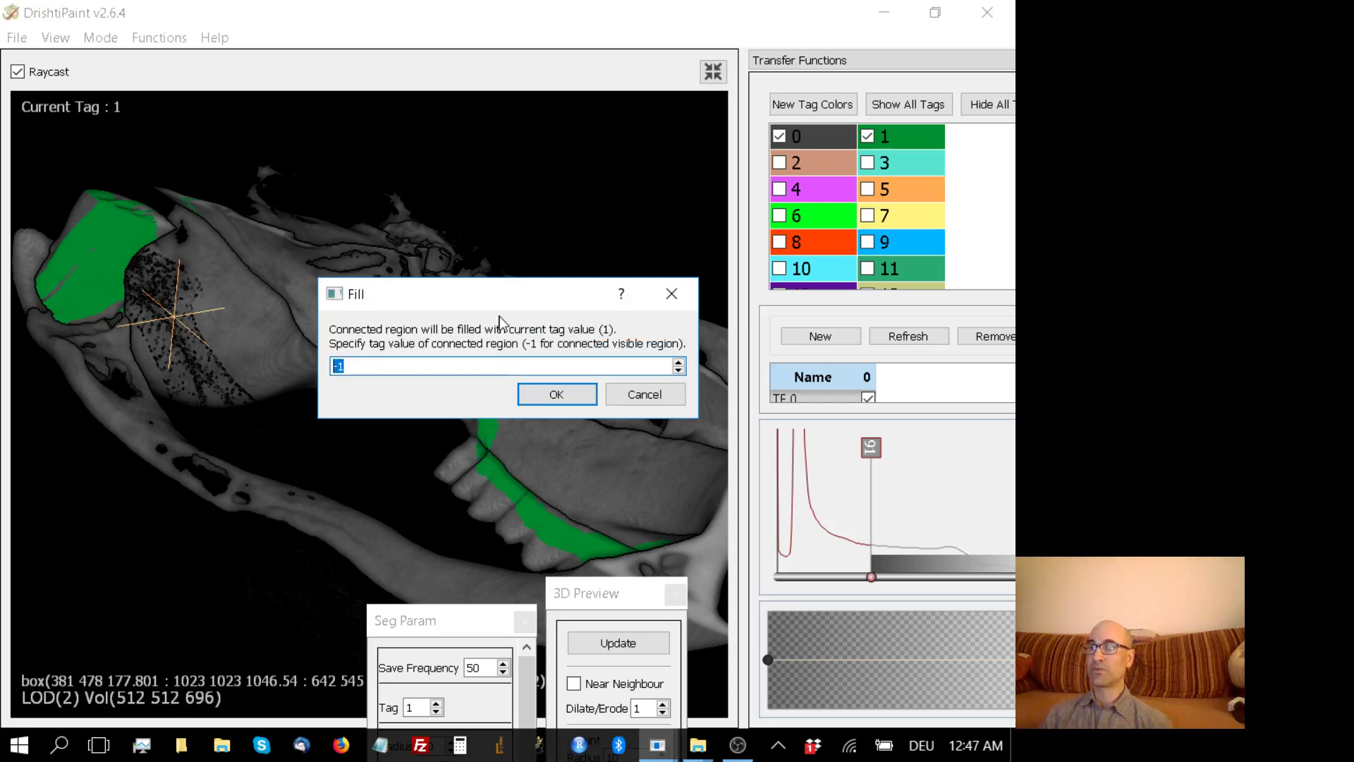
{"action": "left_click", "coordinate": [558, 395]}
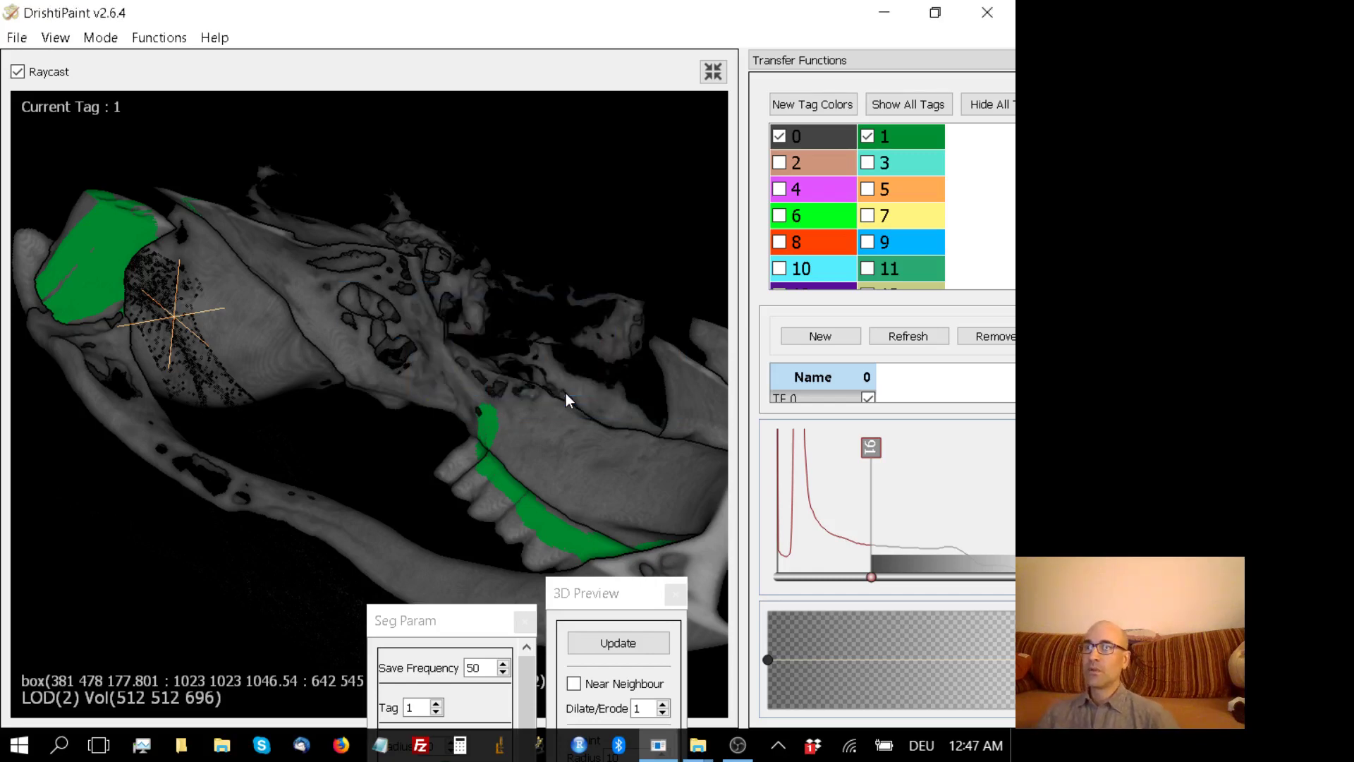
{"action": "left_click_drag", "start_coordinate": [618, 390], "coordinate": [443, 522]}
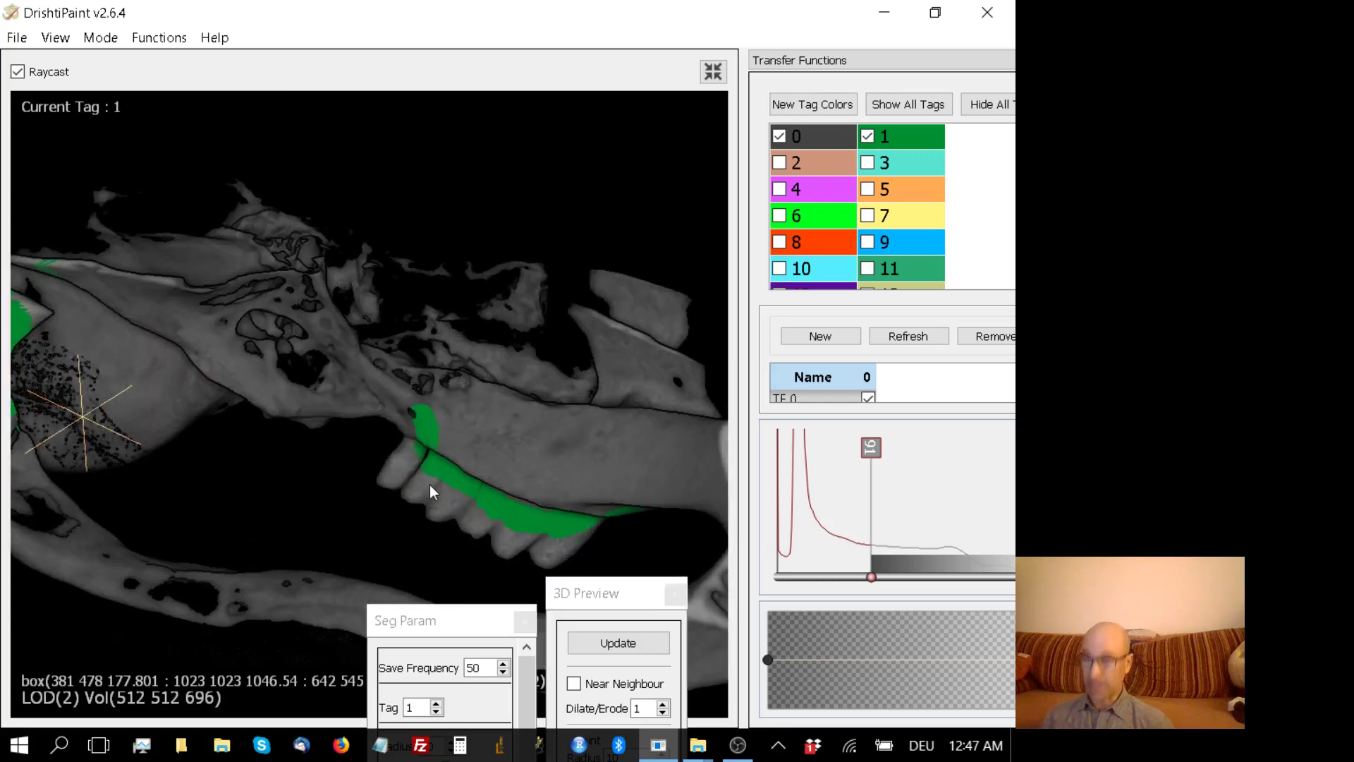
{"action": "left_click_drag", "start_coordinate": [416, 415], "coordinate": [270, 394], "text": "shift"}
{"action": "left_click_drag", "start_coordinate": [210, 345], "coordinate": [58, 267], "text": "shift"}
Drag the sub-volume box's top, left and bottom faces outward to about X 0–996, Z 1393.
{"action": "mouse_move", "coordinate": [209, 268]}
{"action": "left_mouse_down"}
{"action": "mouse_move", "coordinate": [281, 282]}
{"action": "mouse_move", "coordinate": [502, 270]}
{"action": "mouse_move", "coordinate": [386, 488]}
{"action": "mouse_move", "coordinate": [469, 295]}
{"action": "mouse_move", "coordinate": [526, 400]}
{"action": "mouse_move", "coordinate": [523, 281]}
{"action": "mouse_move", "coordinate": [548, 286]}
{"action": "mouse_move", "coordinate": [504, 128]}
{"action": "mouse_move", "coordinate": [536, 146]}
{"action": "left_mouse_up"}
{"action": "scroll", "coordinate": [573, 333], "scroll_direction": "down", "scroll_amount": 5}
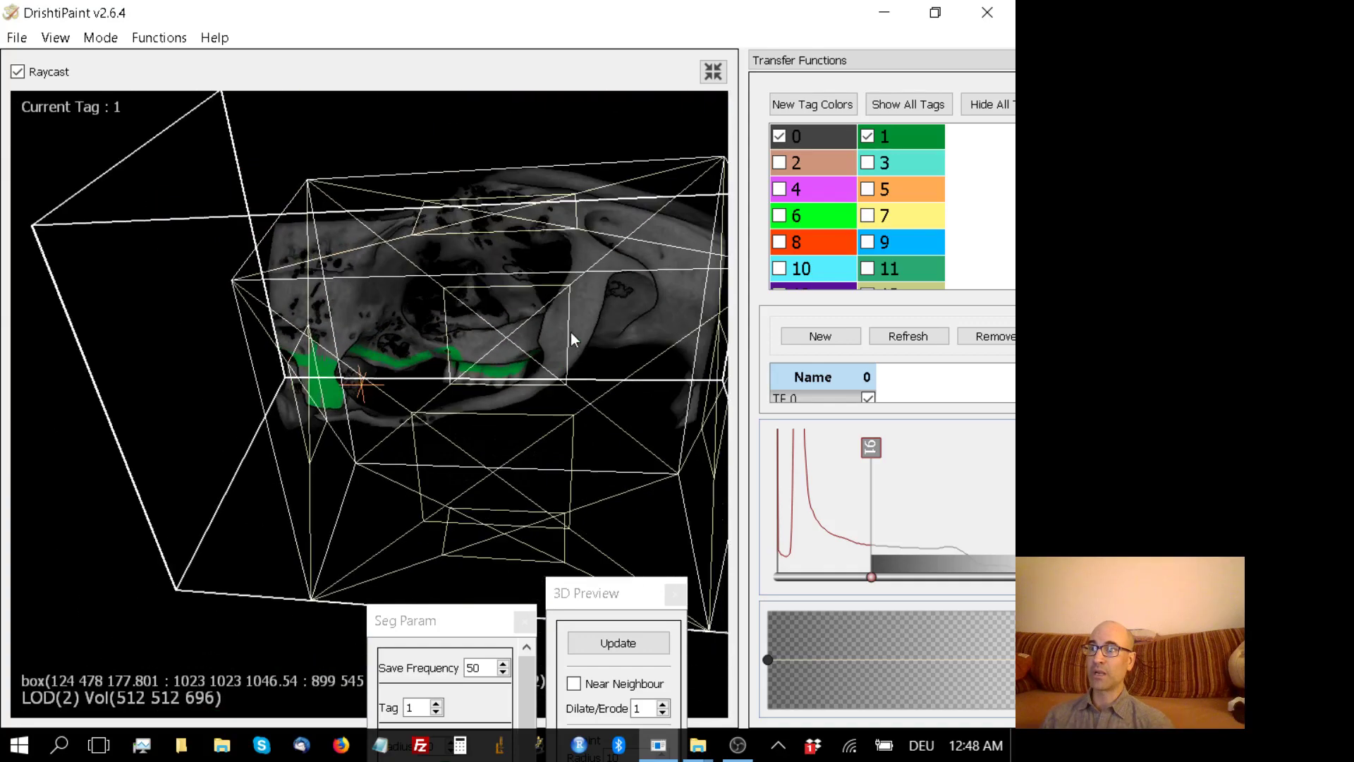
{"action": "left_click_drag", "start_coordinate": [472, 260], "coordinate": [450, 193]}
{"action": "left_click_drag", "start_coordinate": [321, 372], "coordinate": [168, 349]}
{"action": "left_click_drag", "start_coordinate": [426, 517], "coordinate": [464, 458]}
{"action": "mouse_move", "coordinate": [527, 411]}
{"action": "left_mouse_down"}
{"action": "mouse_move", "coordinate": [509, 301]}
{"action": "mouse_move", "coordinate": [463, 234]}
{"action": "mouse_move", "coordinate": [712, 524]}
{"action": "mouse_move", "coordinate": [624, 448]}
{"action": "mouse_move", "coordinate": [423, 368]}
{"action": "mouse_move", "coordinate": [622, 455]}
{"action": "mouse_move", "coordinate": [705, 536]}
{"action": "mouse_move", "coordinate": [562, 510]}
{"action": "mouse_move", "coordinate": [603, 518]}
{"action": "mouse_move", "coordinate": [543, 424]}
{"action": "left_mouse_up"}
{"action": "scroll", "coordinate": [479, 433], "scroll_direction": "up", "scroll_amount": 3}
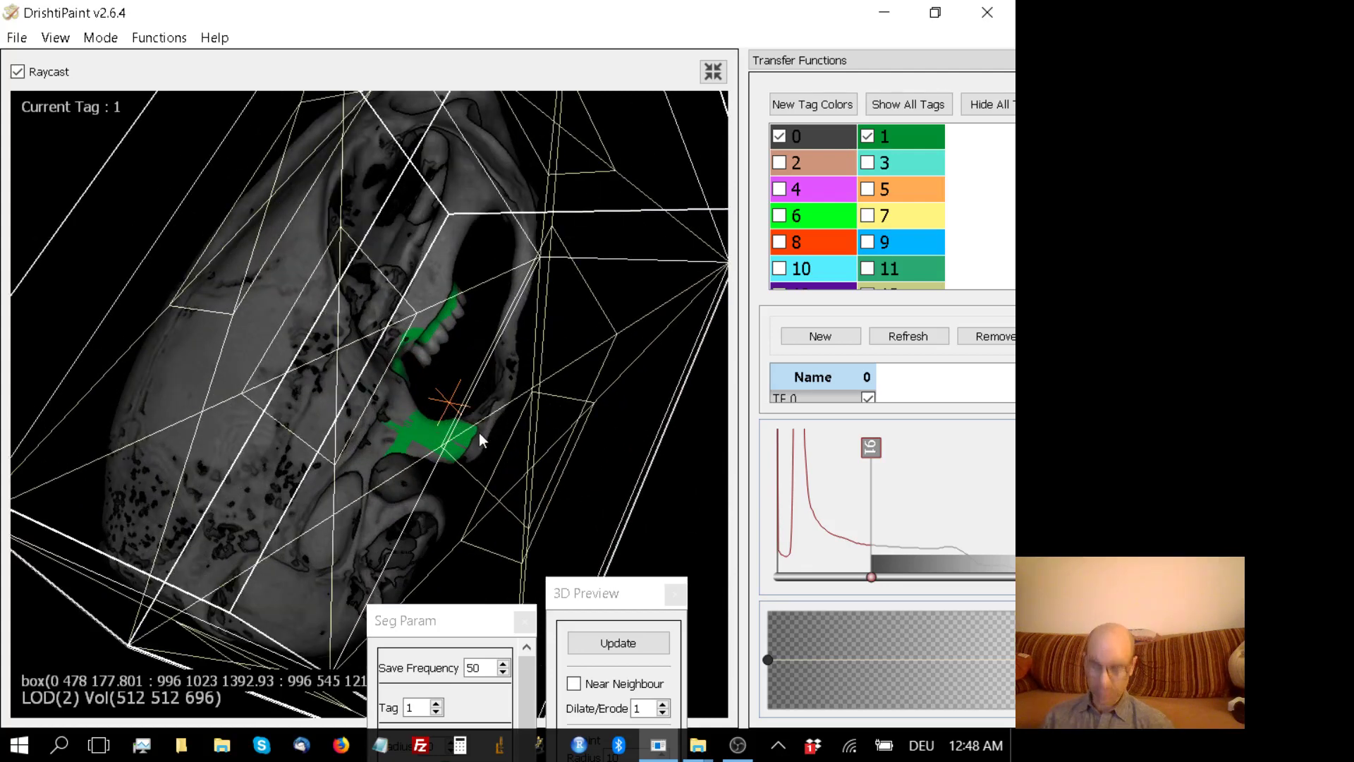
Paint tag 1 from the band's left end down over the jaw-joint bone to the lower patch.
{"action": "left_click_drag", "start_coordinate": [432, 464], "coordinate": [302, 498]}
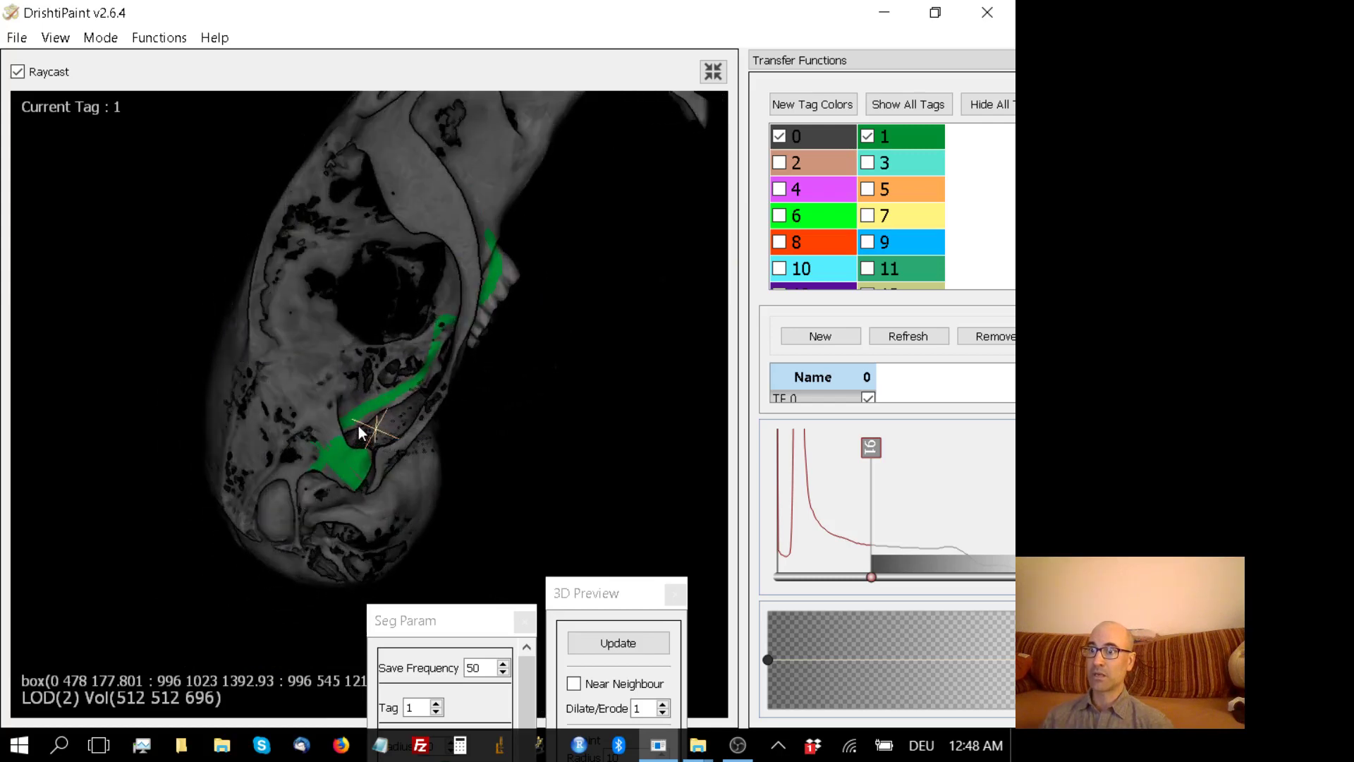
{"action": "scroll", "coordinate": [366, 429], "scroll_direction": "up", "scroll_amount": 2}
{"action": "scroll", "coordinate": [379, 432], "scroll_direction": "up", "scroll_amount": 2}
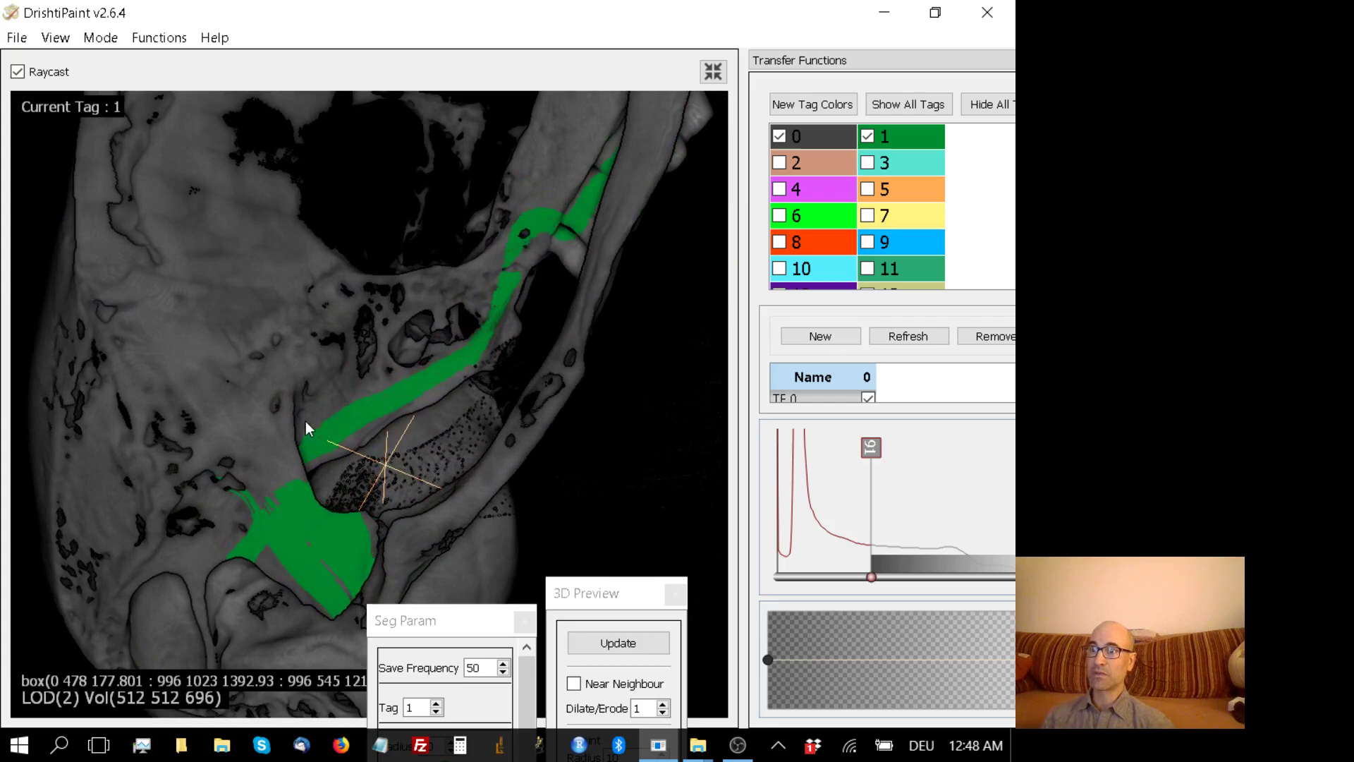
{"action": "left_click", "coordinate": [304, 409], "text": "shift"}
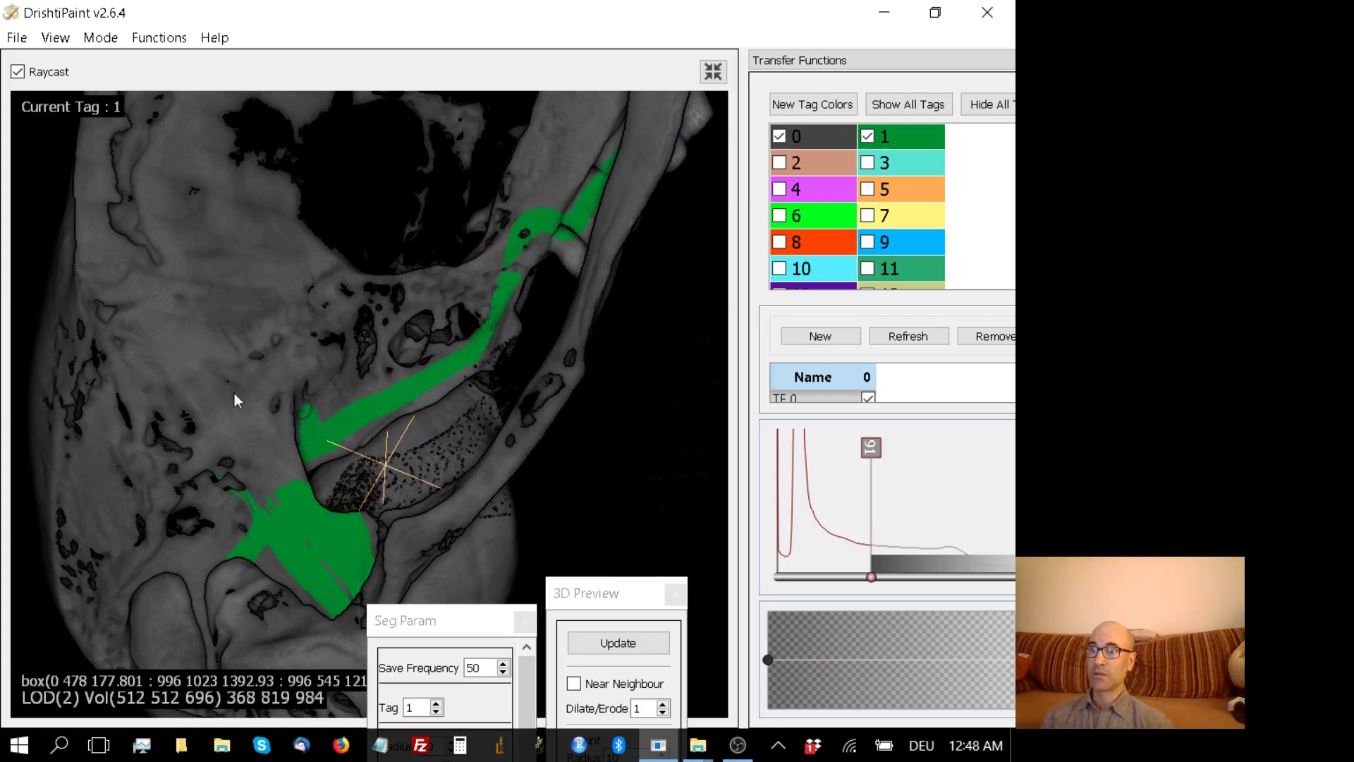
{"action": "mouse_move", "coordinate": [231, 396]}
{"action": "left_mouse_down", "text": "shift"}
{"action": "mouse_move", "coordinate": [234, 444]}
{"action": "mouse_move", "coordinate": [291, 510]}
{"action": "left_mouse_up", "text": "shift"}
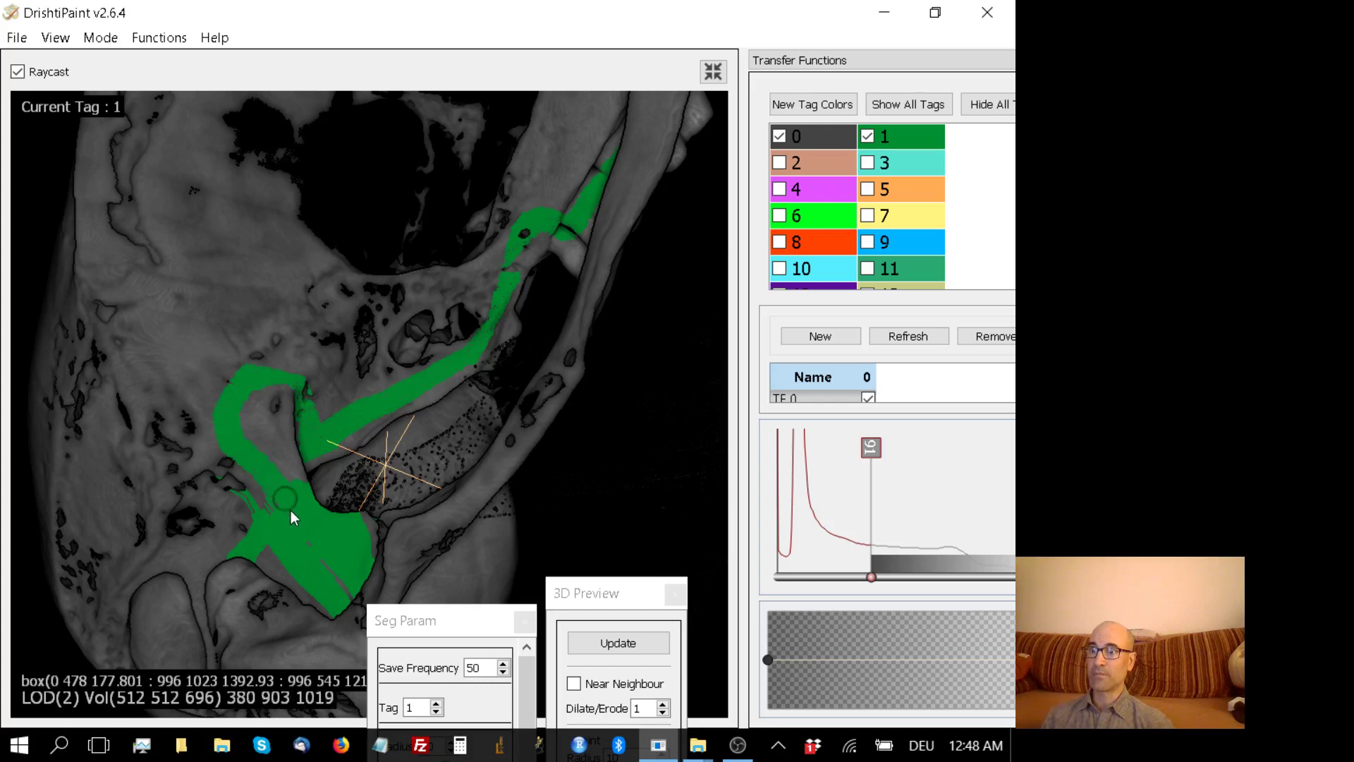
{"action": "scroll", "coordinate": [337, 404], "scroll_direction": "down", "scroll_amount": 3}
{"action": "left_click_drag", "start_coordinate": [336, 404], "coordinate": [206, 468]}
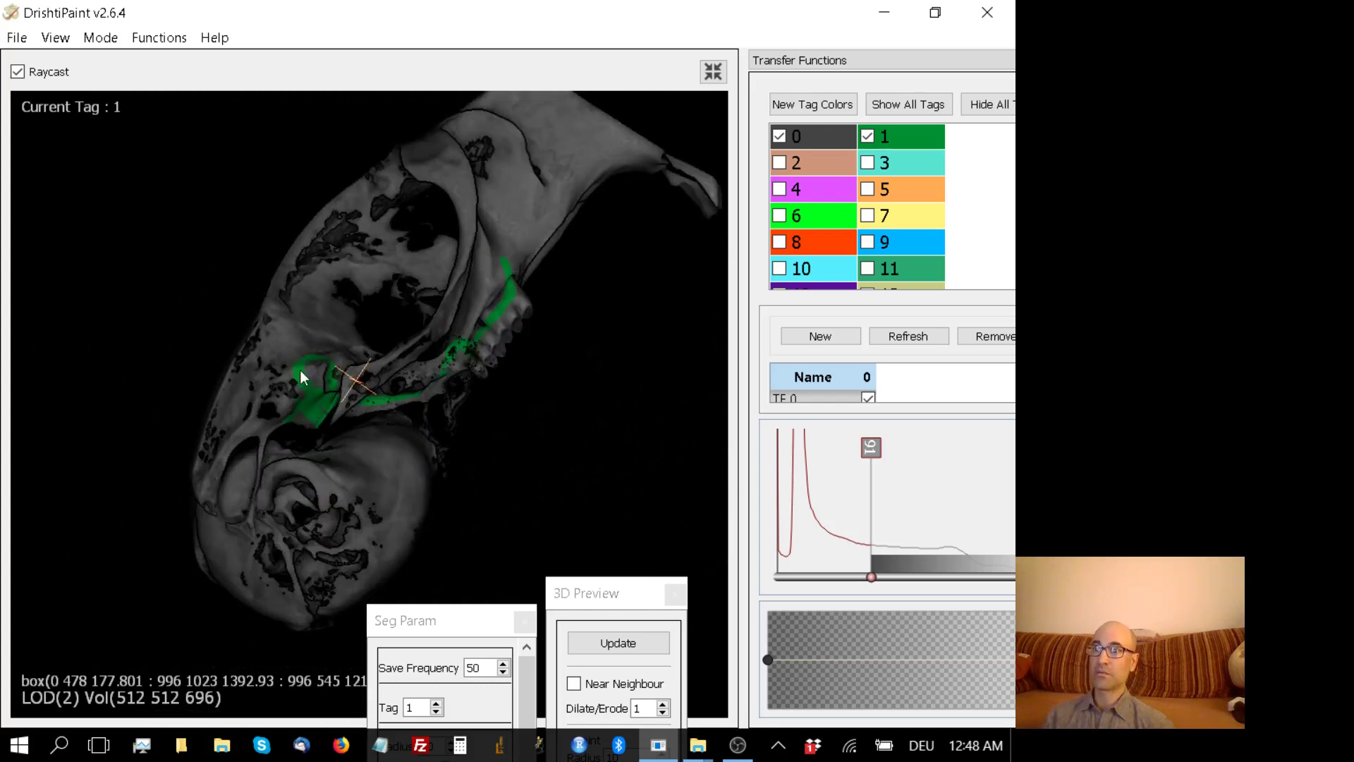
Flood-fill the connected skull with tag 1 at the default -1, then rotate to check the green.
{"action": "key", "text": "f"}
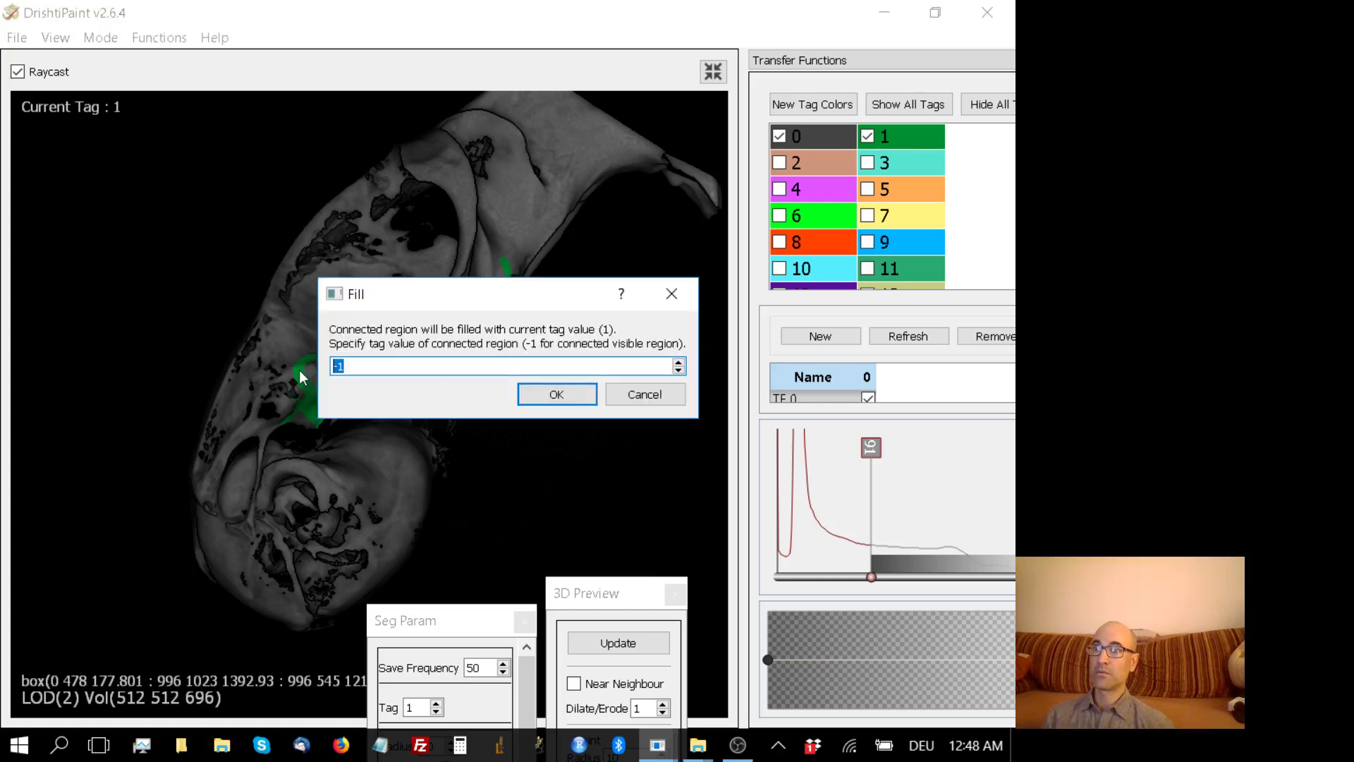
{"action": "left_click", "coordinate": [538, 396]}
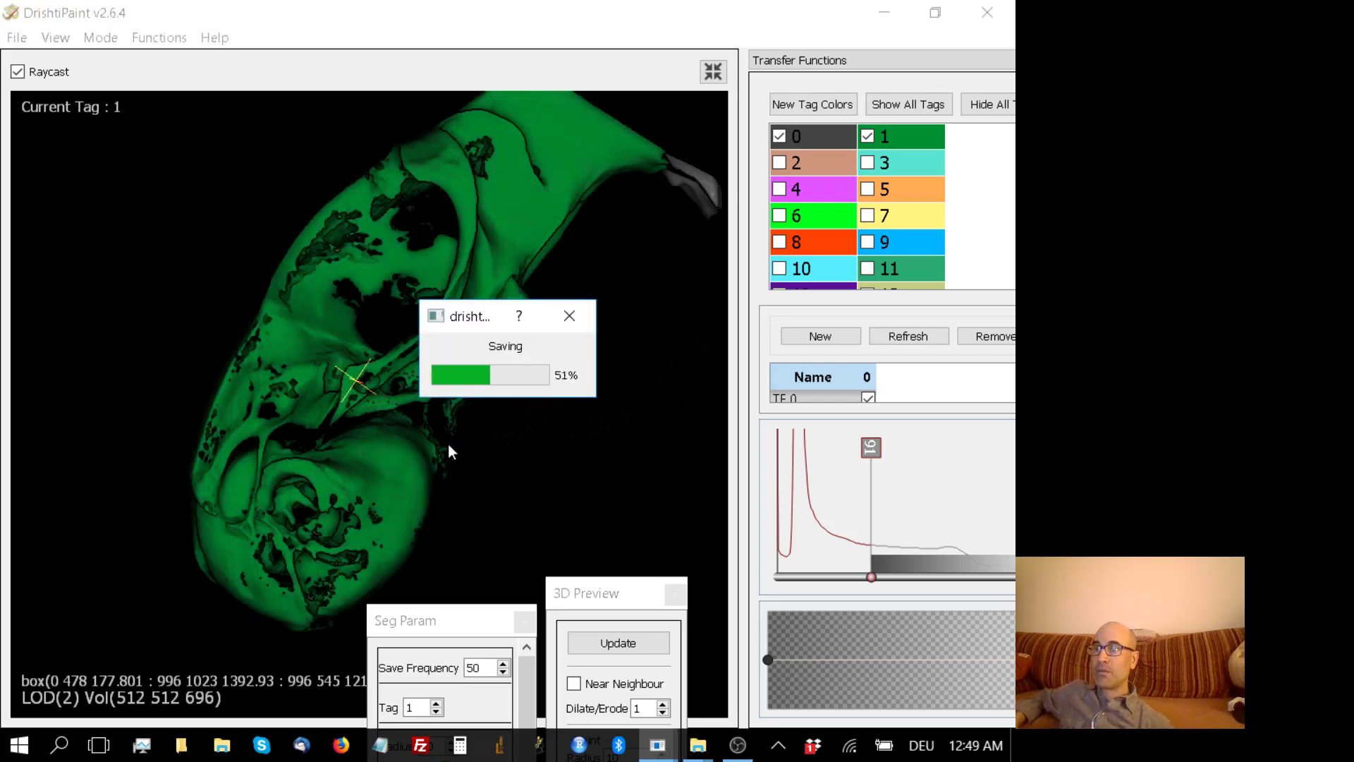
{"action": "left_click_drag", "start_coordinate": [450, 437], "coordinate": [387, 429]}
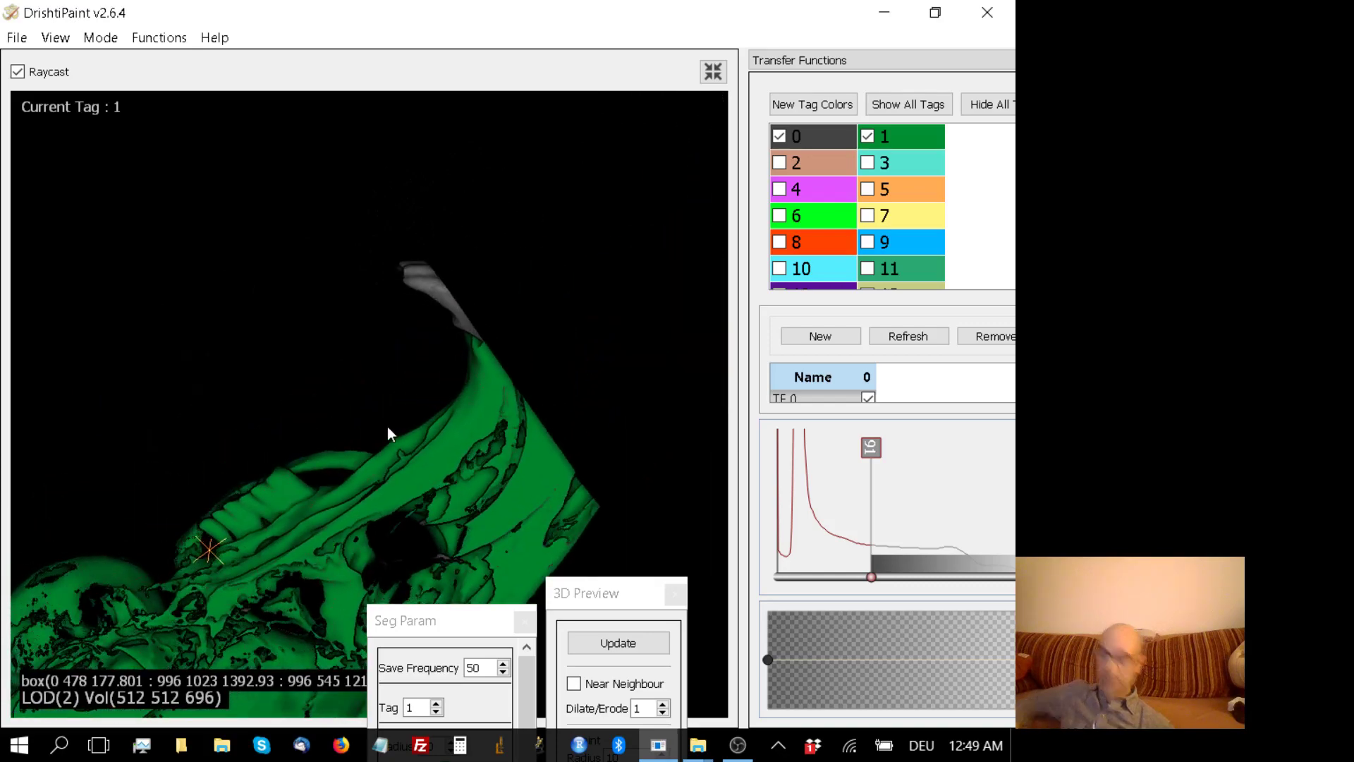
Enlarge the sub-volume bounding box to take in more of the grey bone.
{"action": "key", "text": "b"}
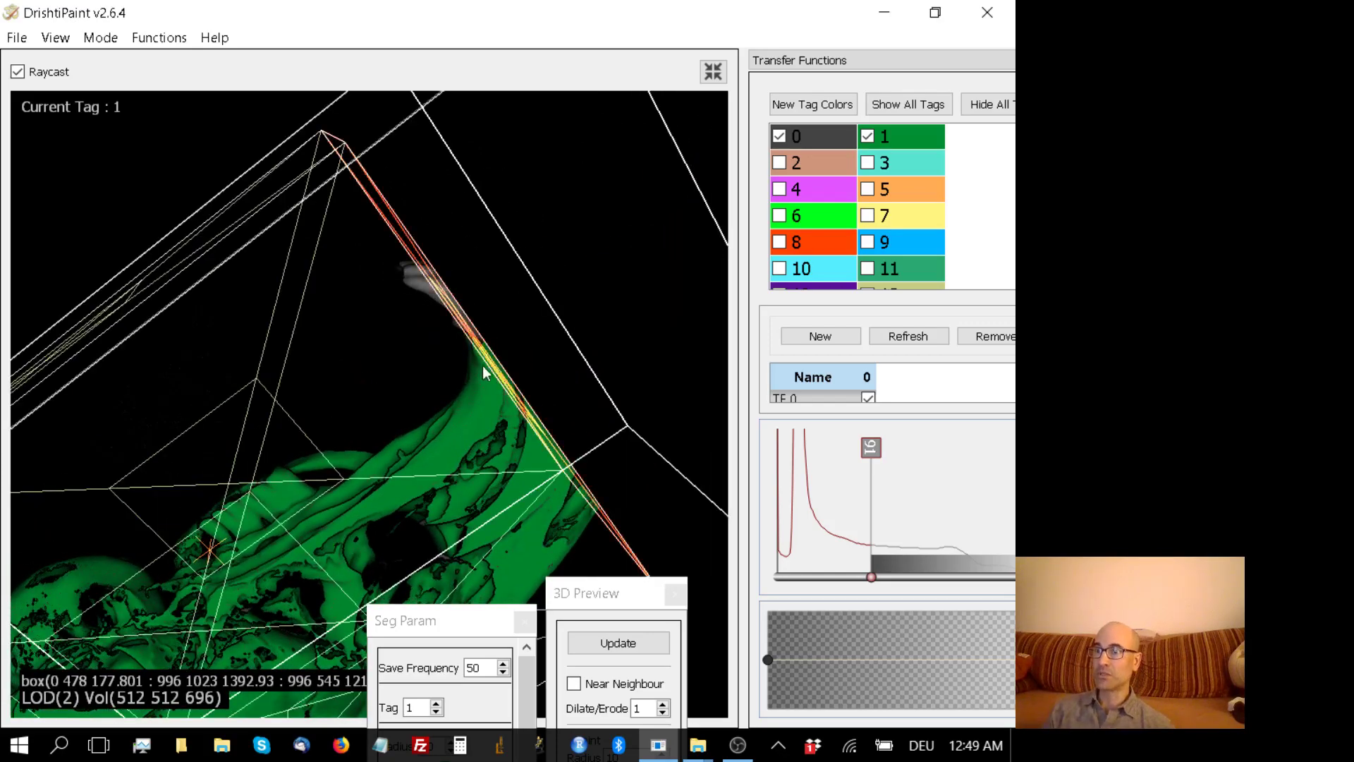
{"action": "left_click_drag", "start_coordinate": [492, 337], "coordinate": [535, 452]}
{"action": "left_click_drag", "start_coordinate": [359, 431], "coordinate": [461, 440]}
{"action": "left_click_drag", "start_coordinate": [404, 498], "coordinate": [299, 458]}
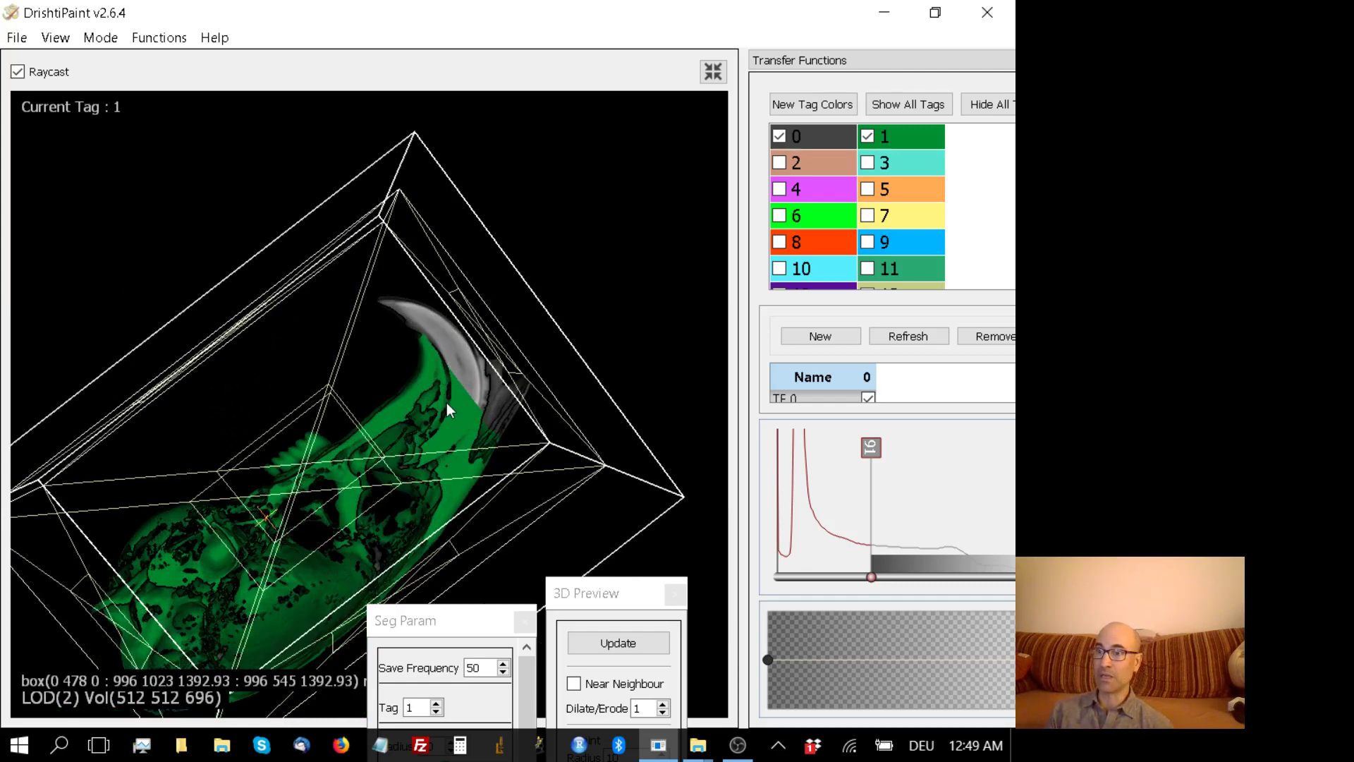
Fill the newly enclosed connected region with tag 1 and orbit the green volume to inspect it.
{"action": "key", "text": "f"}
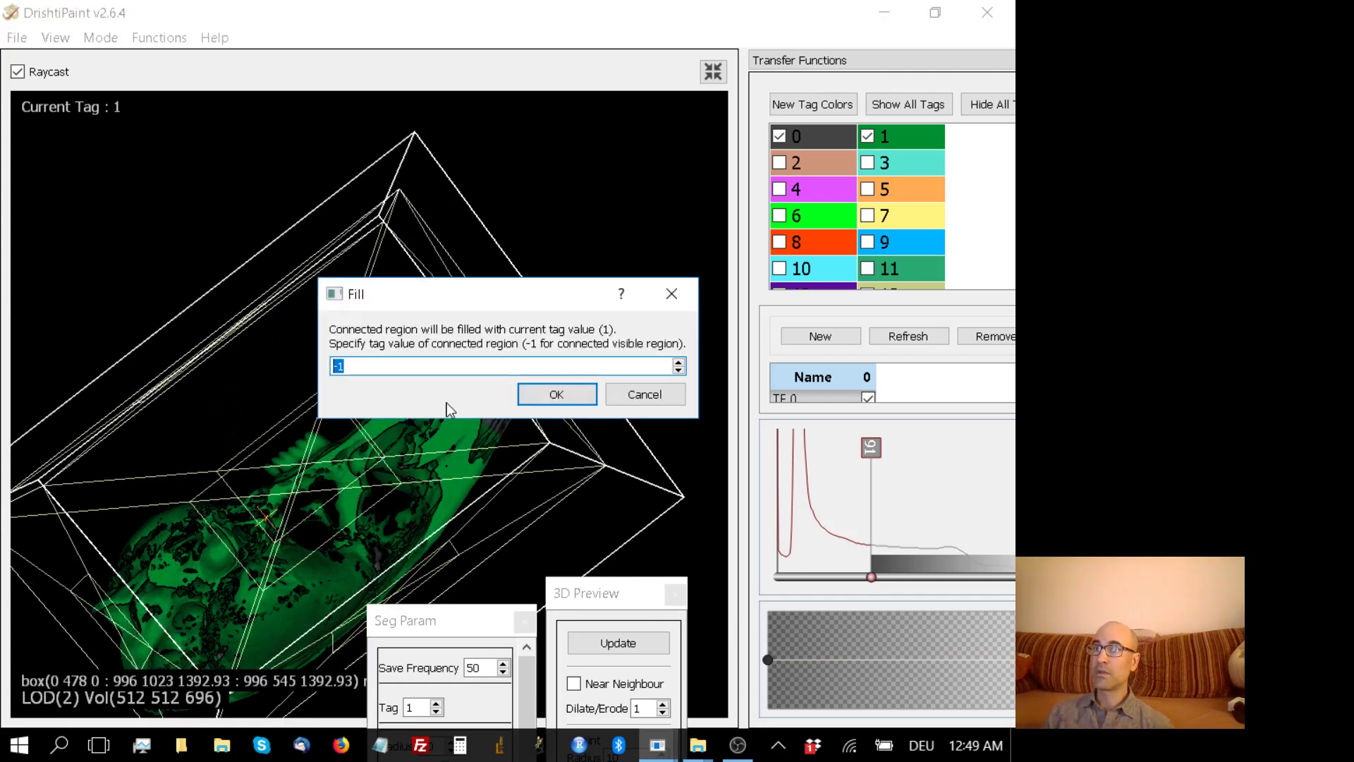
{"action": "key", "text": "Return"}
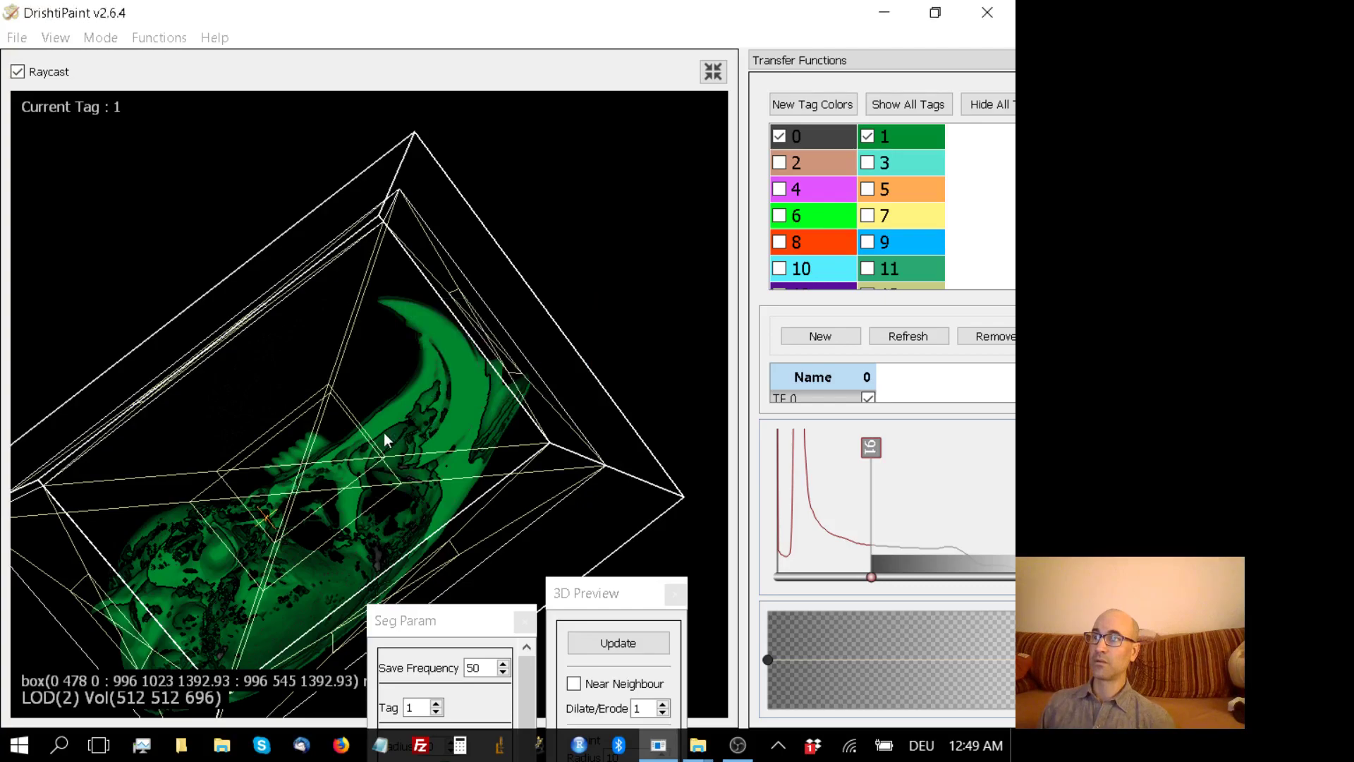
{"action": "left_click_drag", "start_coordinate": [383, 433], "coordinate": [253, 359]}
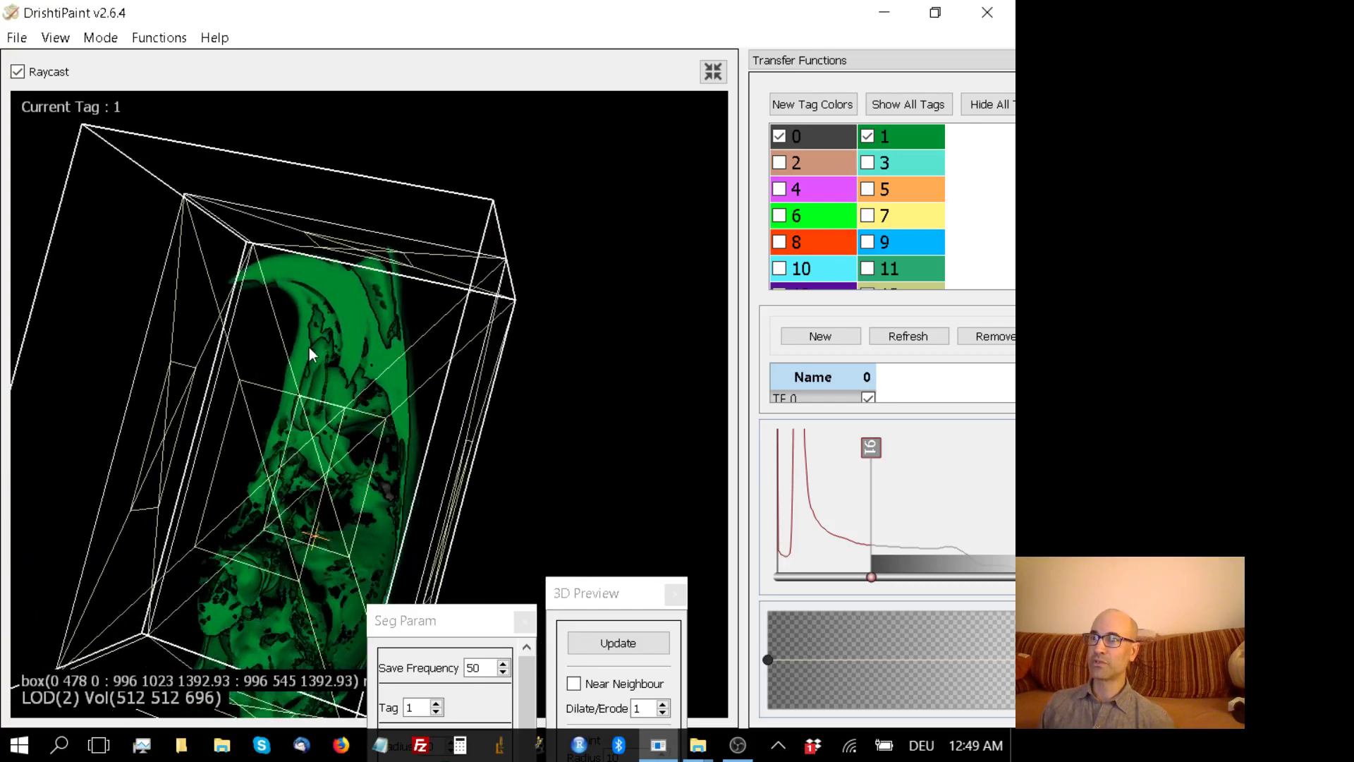
{"action": "left_click_drag", "start_coordinate": [425, 424], "coordinate": [79, 325]}
{"action": "left_click_drag", "start_coordinate": [267, 365], "coordinate": [339, 231]}
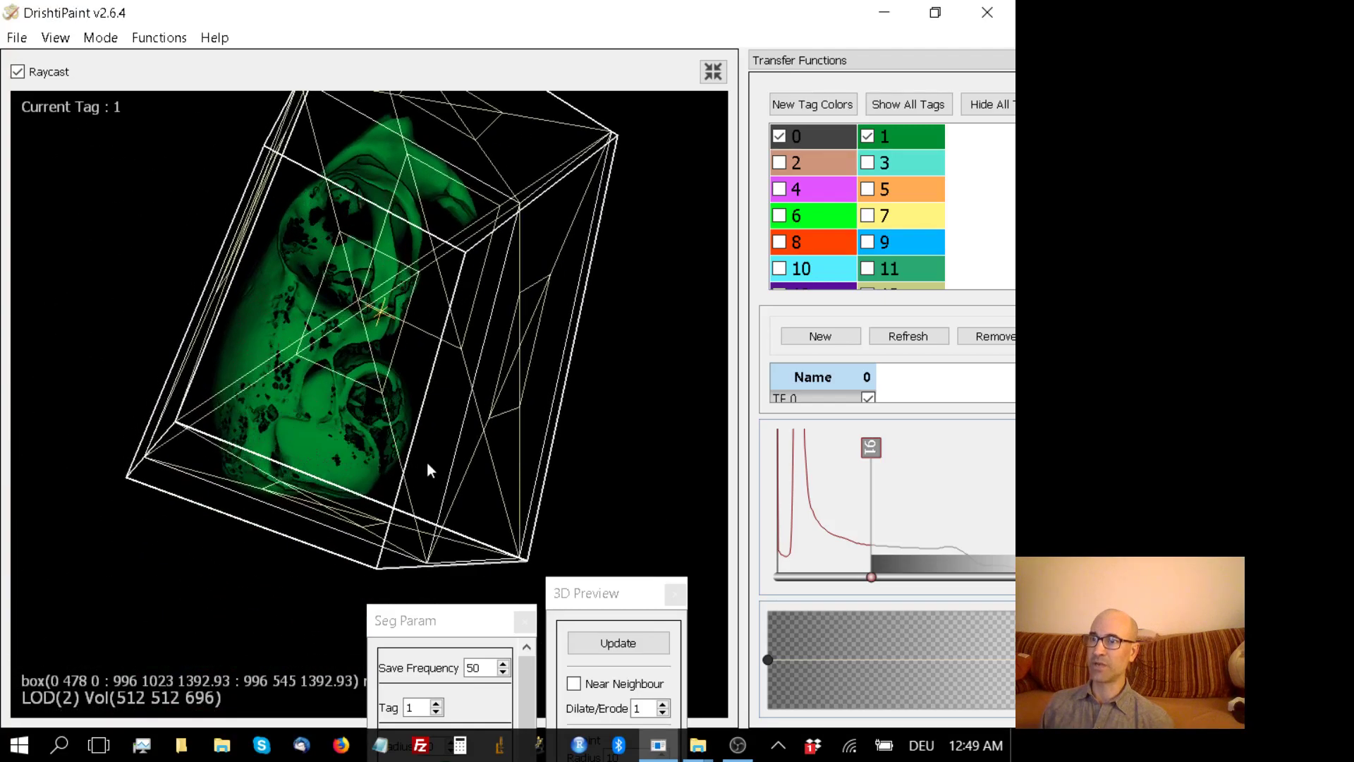
{"action": "left_click_drag", "start_coordinate": [409, 472], "coordinate": [155, 239]}
{"action": "left_click_drag", "start_coordinate": [438, 393], "coordinate": [477, 420]}
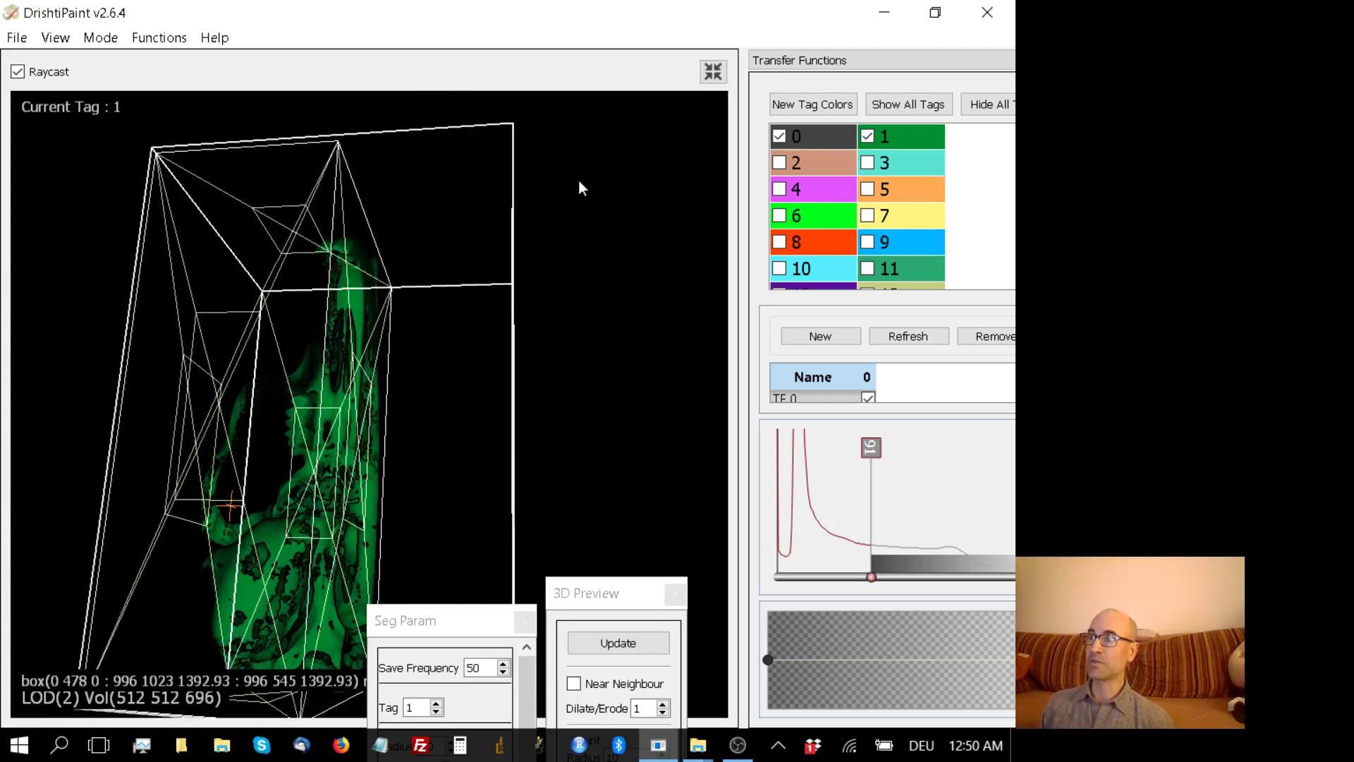
Show all tags so the cyan tag-3 jaw renders beside the green skull.
{"action": "left_click", "coordinate": [920, 106]}
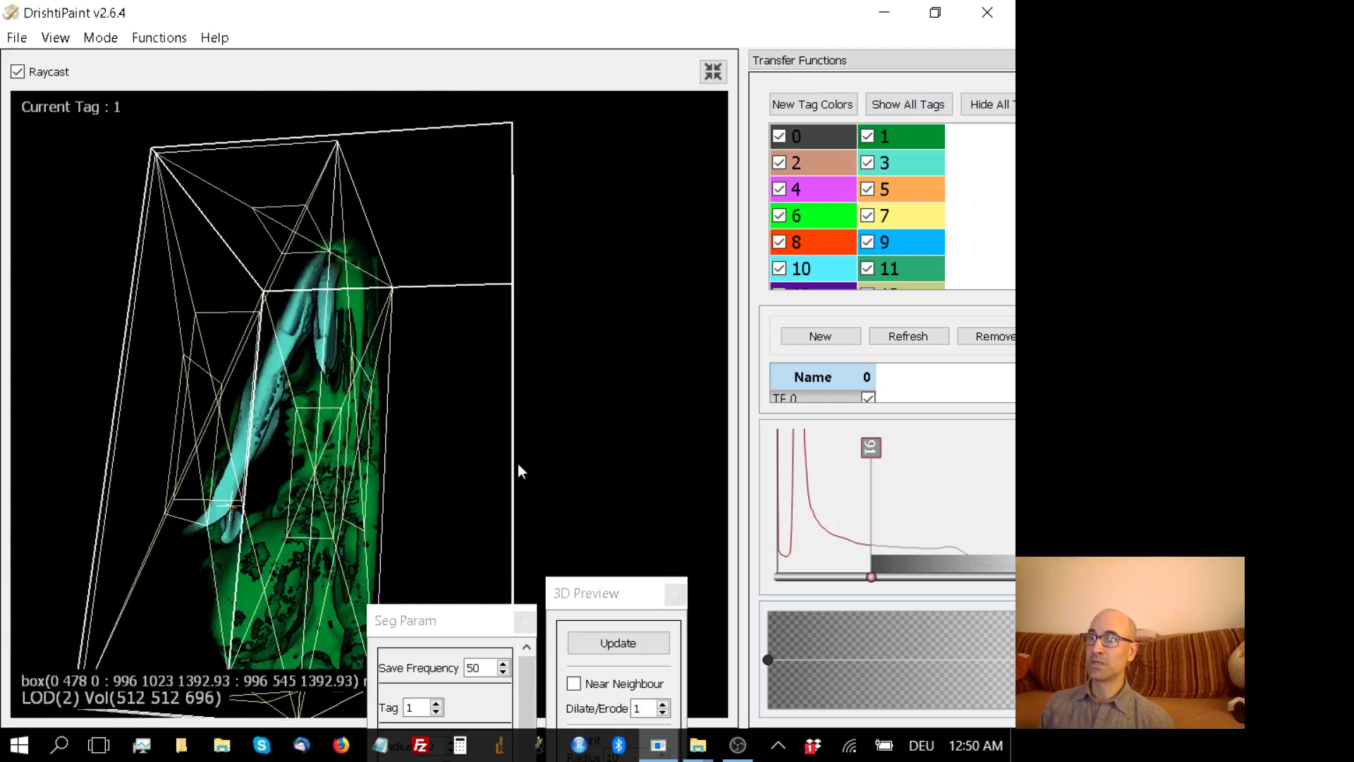
{"action": "left_click_drag", "start_coordinate": [527, 463], "coordinate": [514, 430]}
{"action": "left_click_drag", "start_coordinate": [358, 438], "coordinate": [409, 418]}
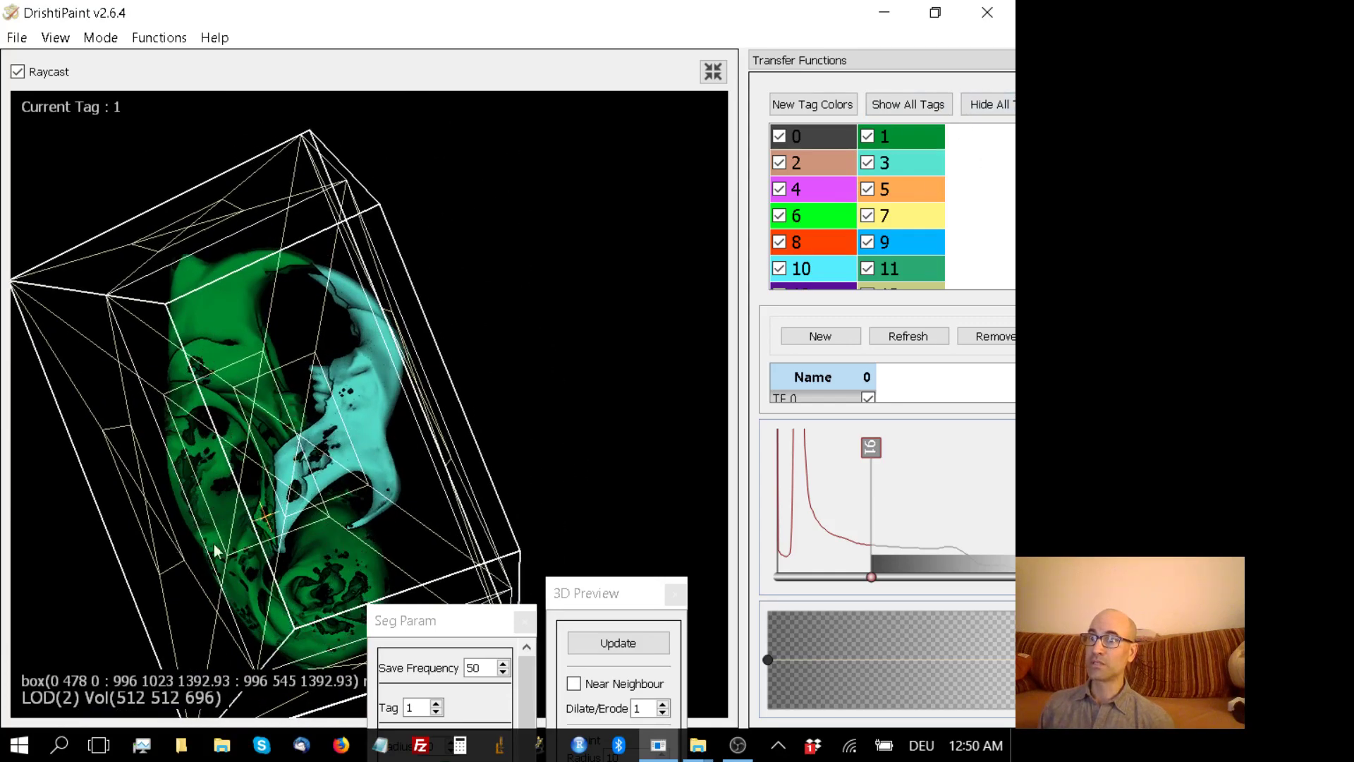
{"action": "left_click_drag", "start_coordinate": [220, 544], "coordinate": [235, 548]}
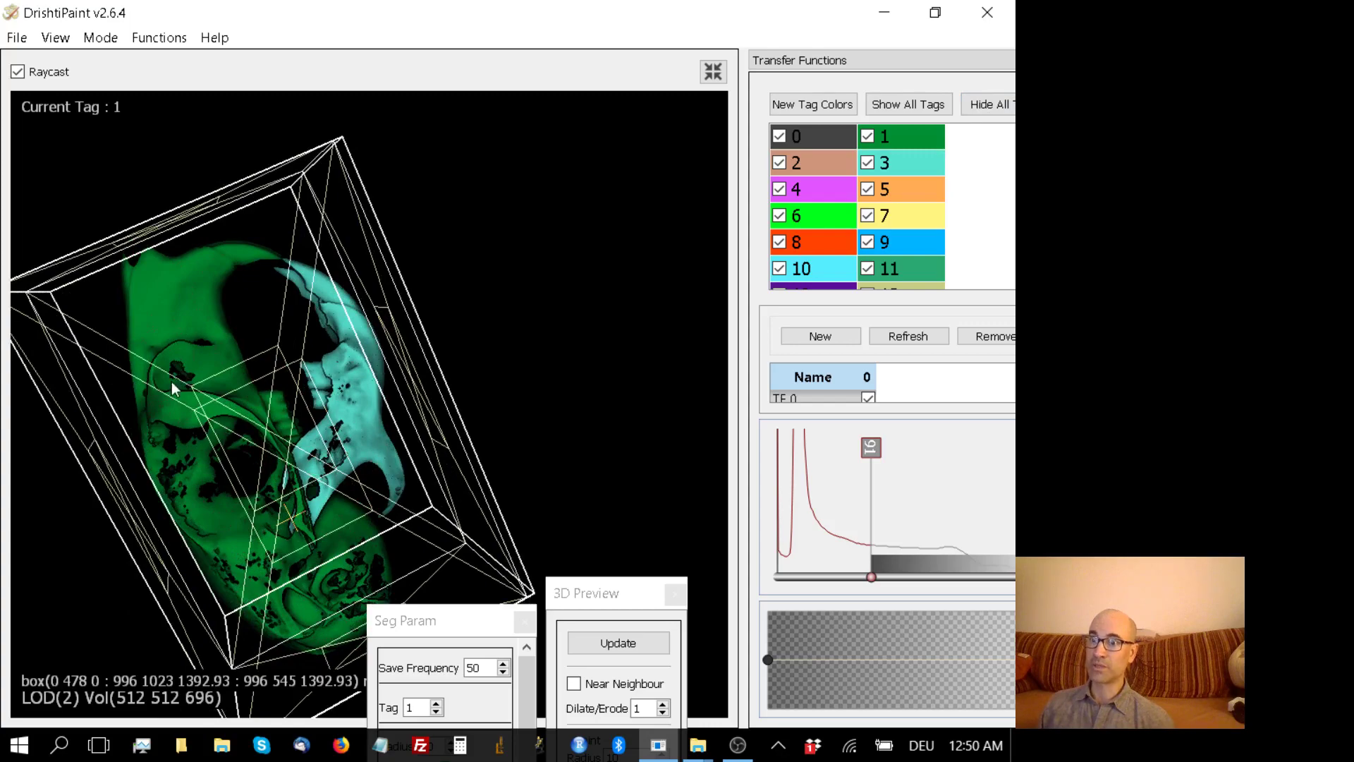
{"action": "left_click_drag", "start_coordinate": [242, 502], "coordinate": [210, 512]}
Drag one bounding-box face inward to crop away a side of the volume.
{"action": "left_click_drag", "start_coordinate": [271, 471], "coordinate": [365, 334]}
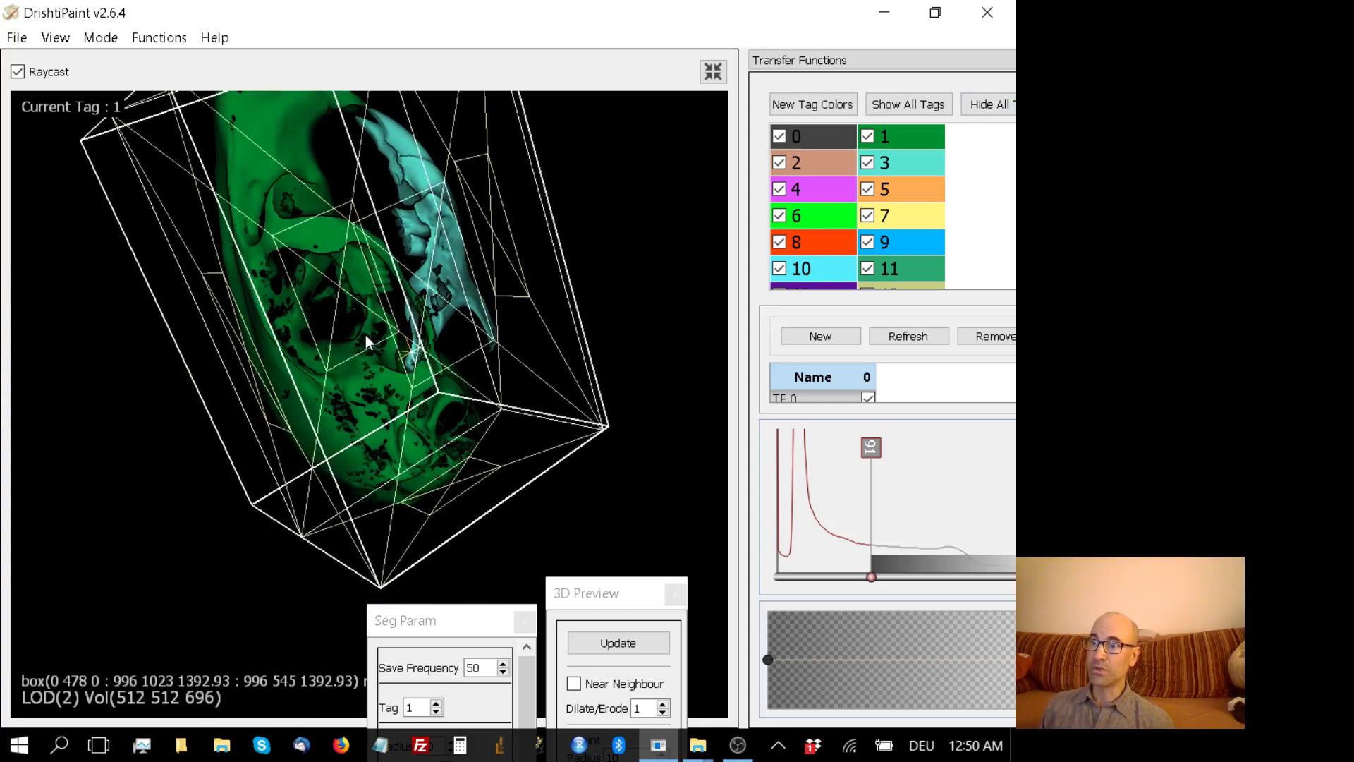
{"action": "left_click_drag", "start_coordinate": [270, 398], "coordinate": [441, 364]}
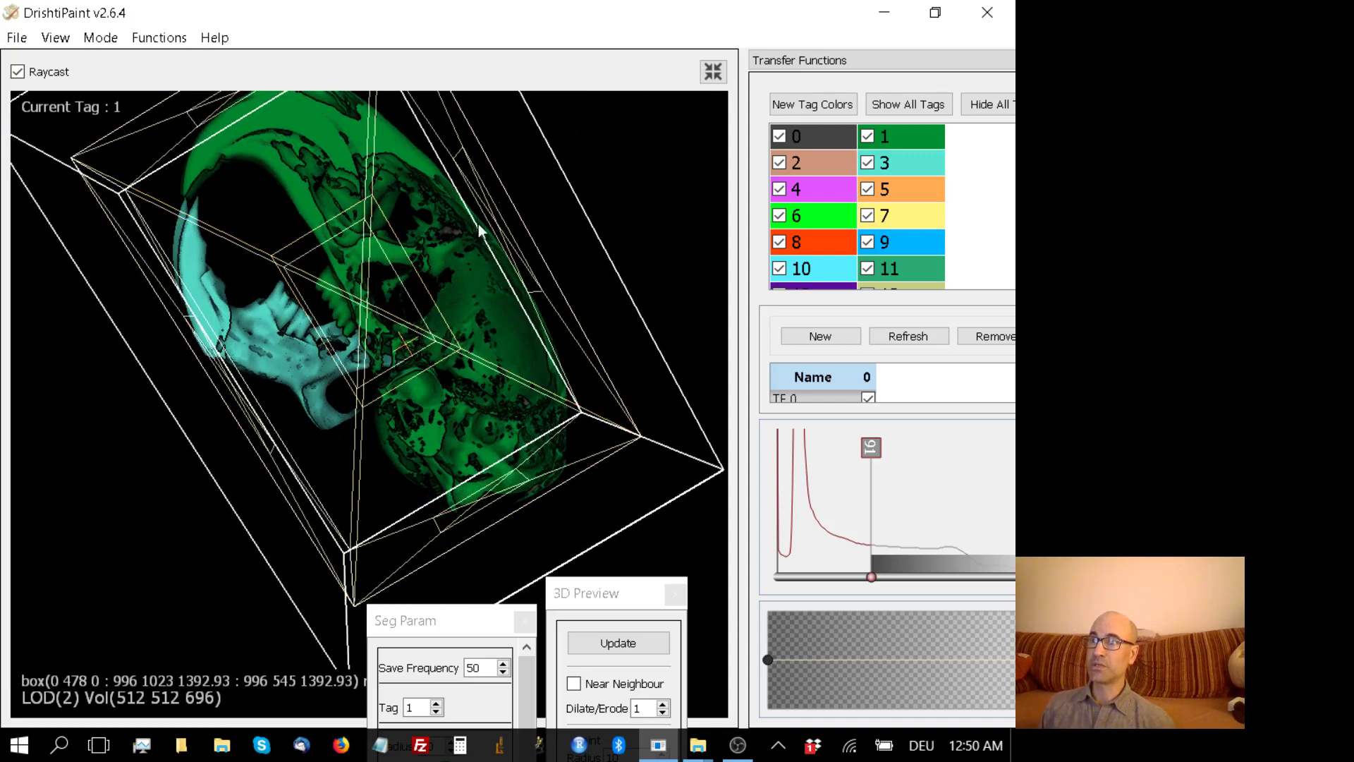
{"action": "left_click_drag", "start_coordinate": [496, 233], "coordinate": [103, 194]}
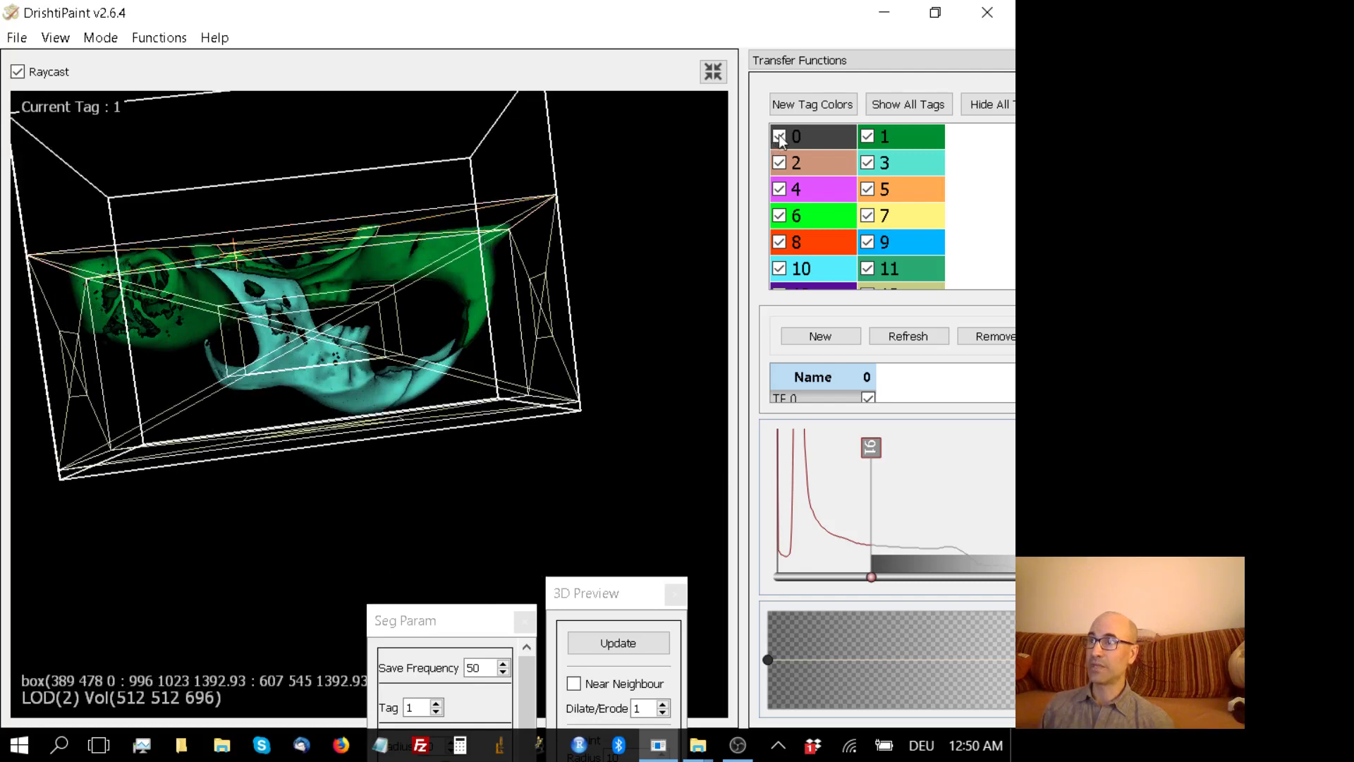
Hide all tags except tag 3, making it the current tag.
{"action": "left_click", "coordinate": [987, 104]}
{"action": "left_click", "coordinate": [854, 172]}
{"action": "left_click", "coordinate": [868, 163]}
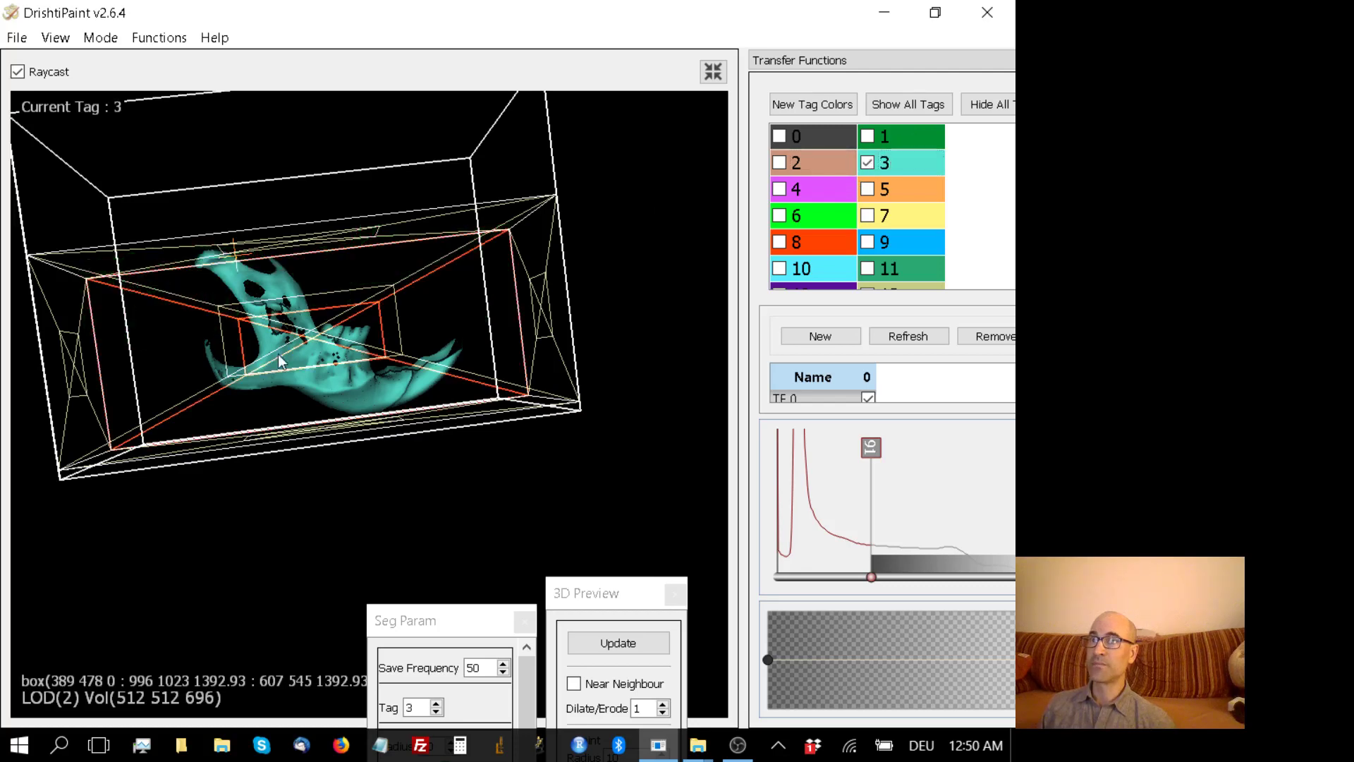
Trim the clipping box tightly around the jaw to about Y 478–958, Z 199–1100.
{"action": "left_click_drag", "start_coordinate": [71, 369], "coordinate": [166, 356]}
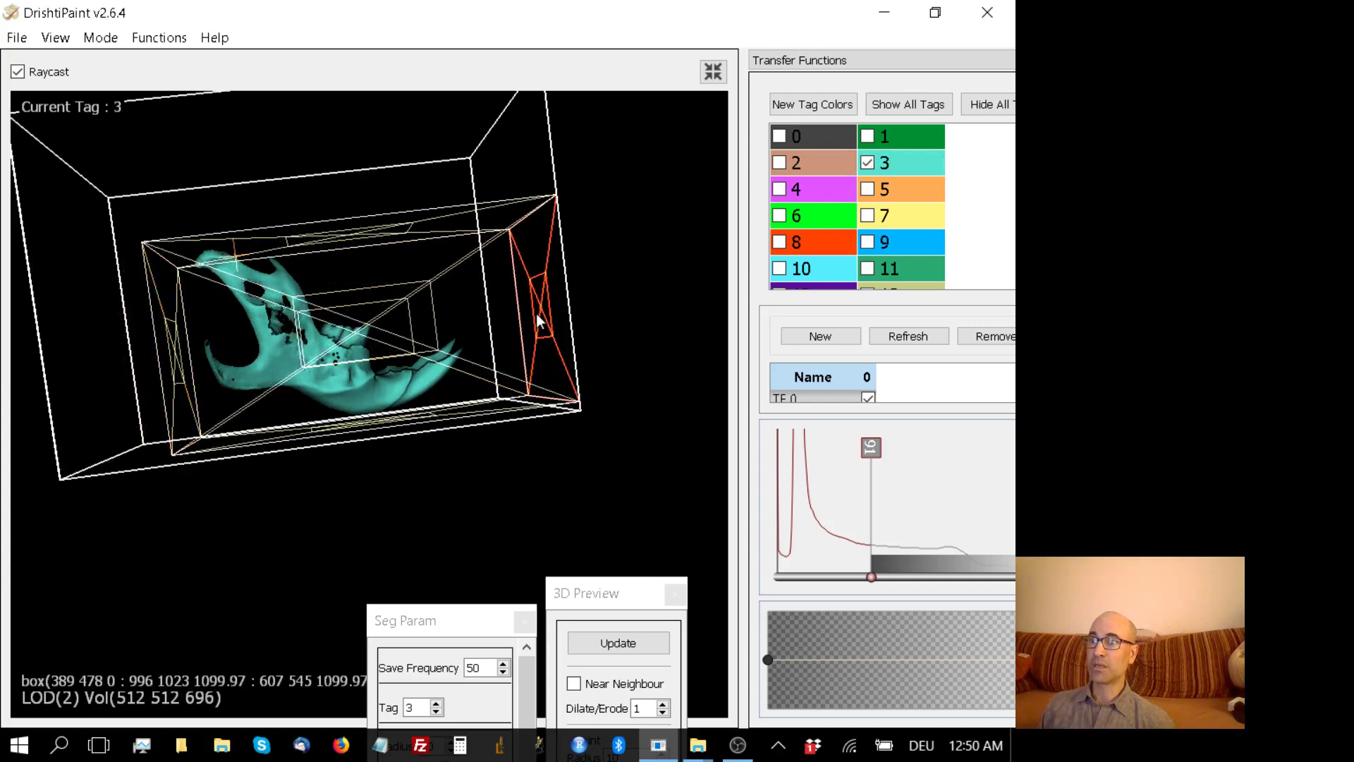
{"action": "left_click_drag", "start_coordinate": [536, 313], "coordinate": [404, 506]}
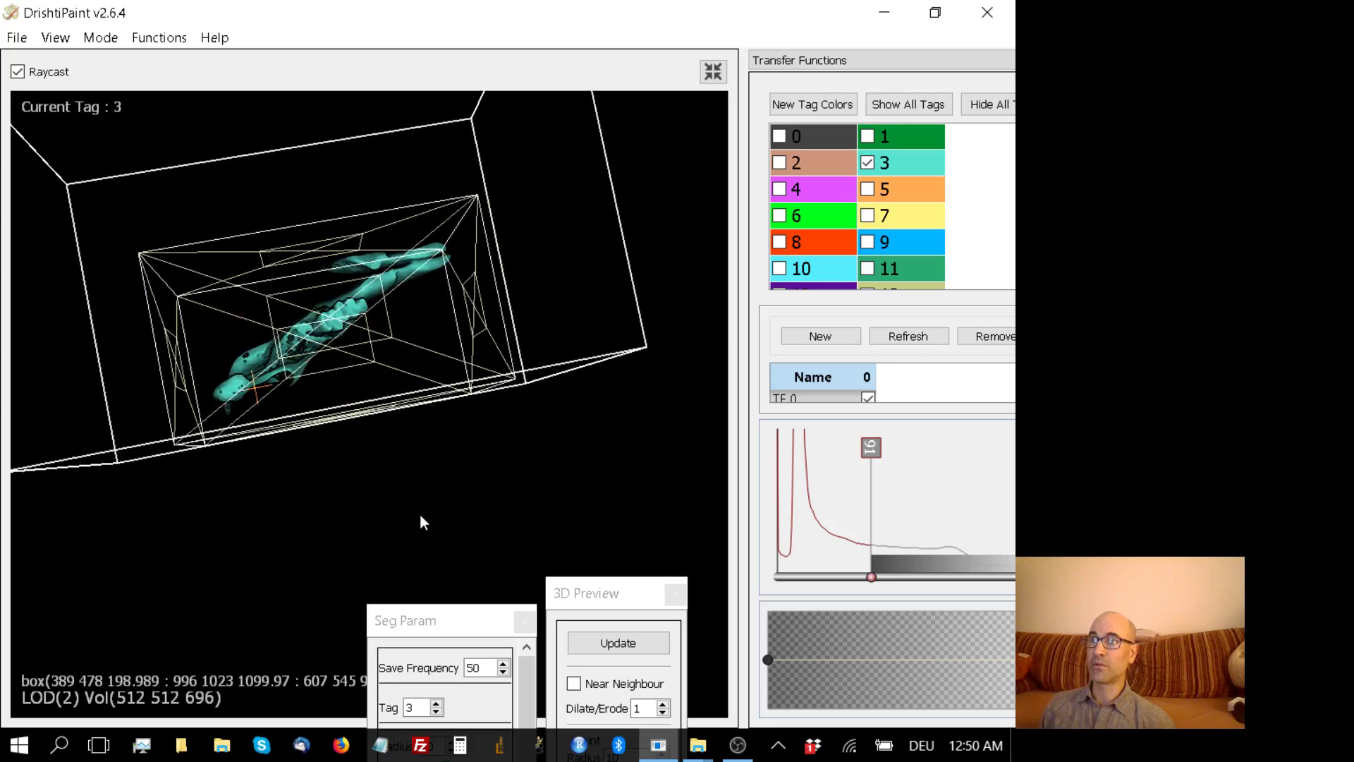
{"action": "left_click_drag", "start_coordinate": [351, 421], "coordinate": [66, 175]}
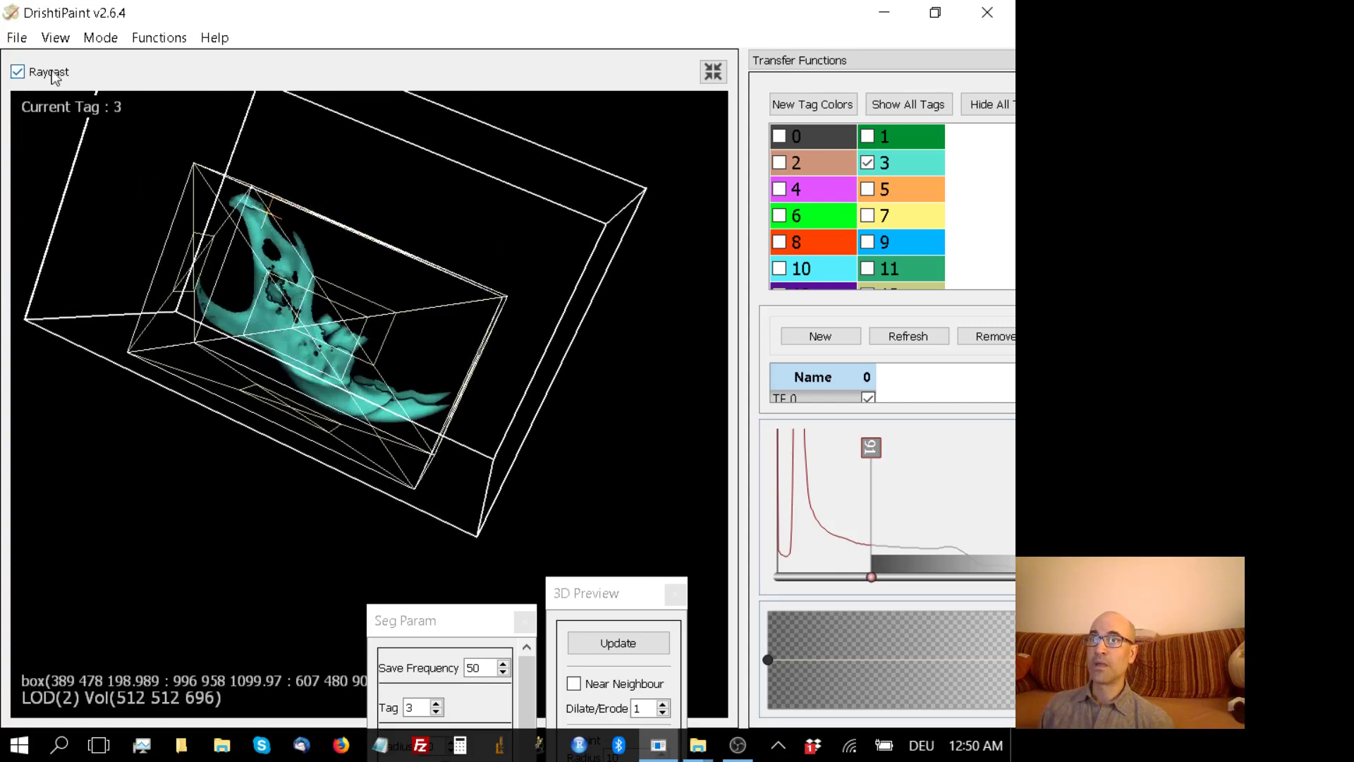
{"action": "left_click", "coordinate": [16, 40]}
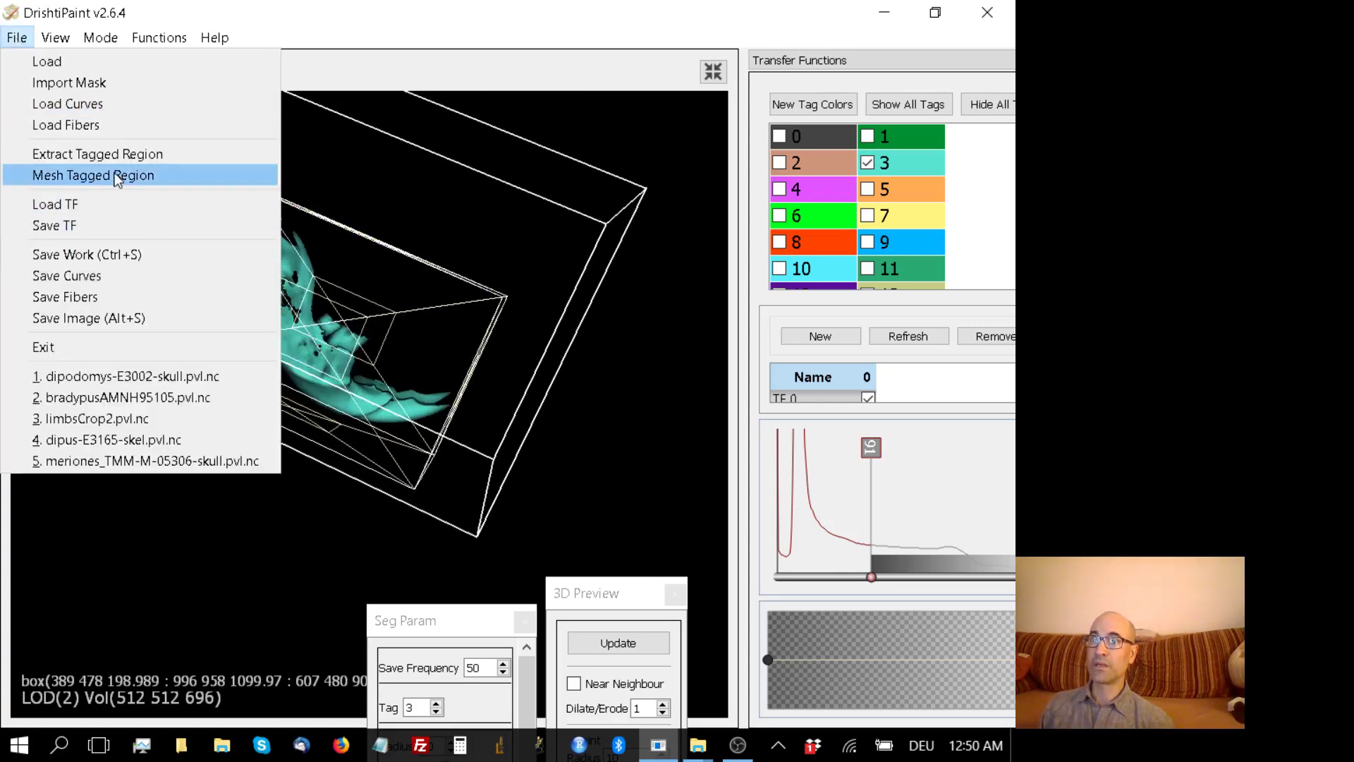
Extract tag 3 alone as a Tag Only region, accepting the outside value.
{"action": "left_click", "coordinate": [100, 154]}
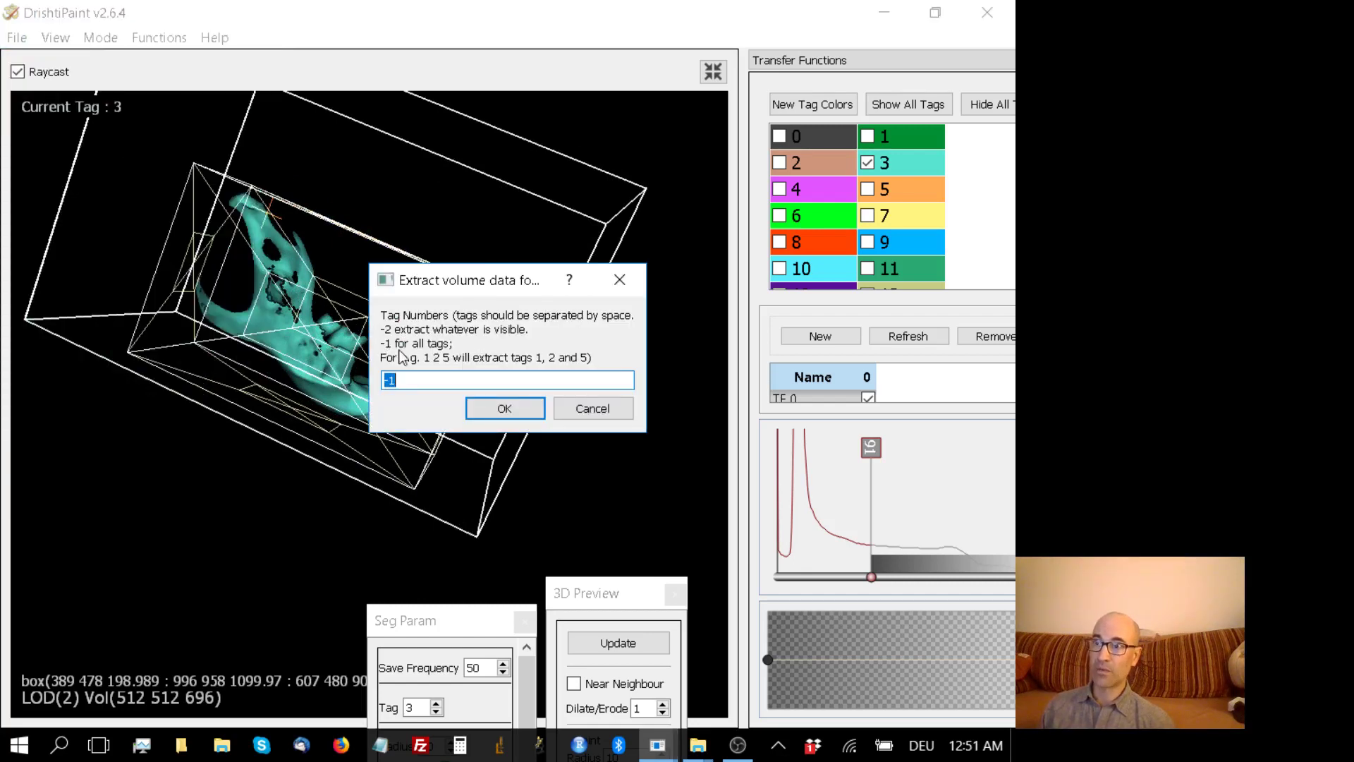
{"action": "key", "text": "BackSpace"}
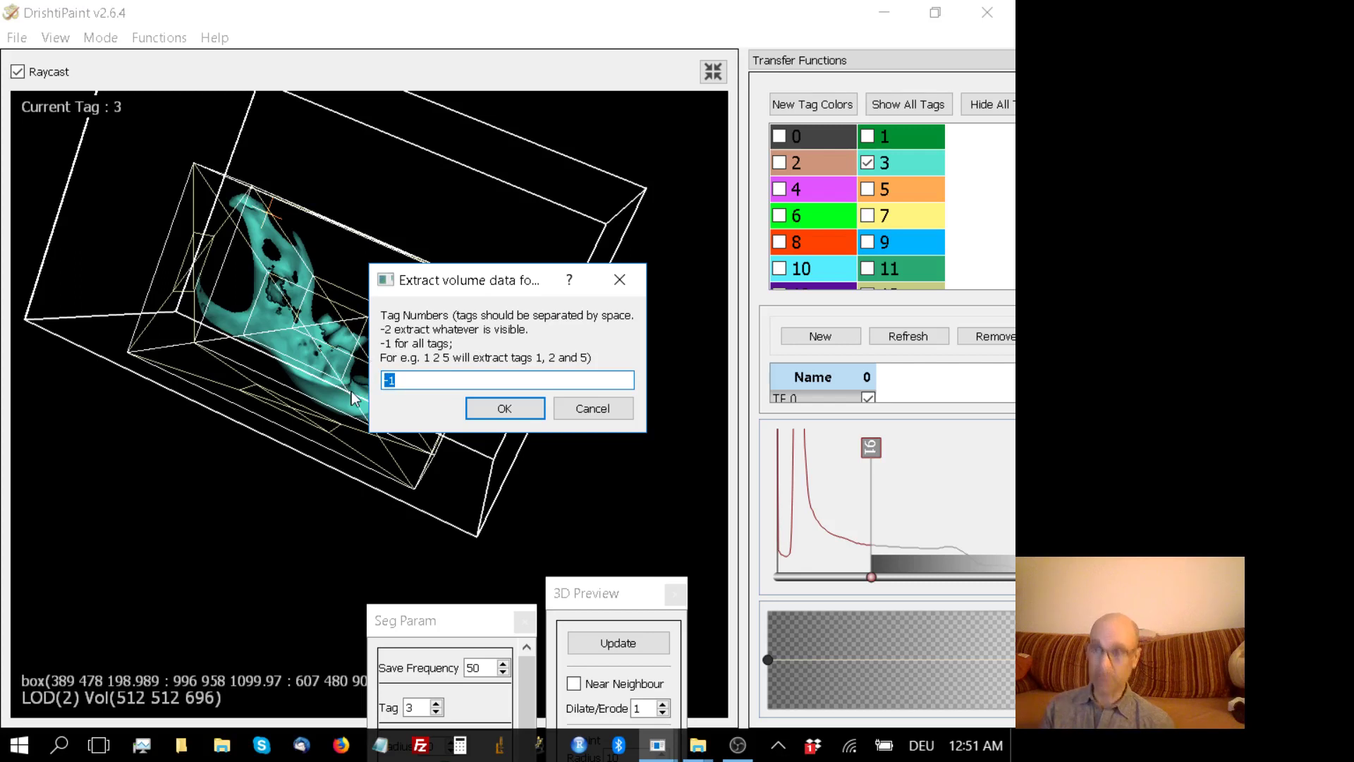
{"action": "type", "text": "3"}
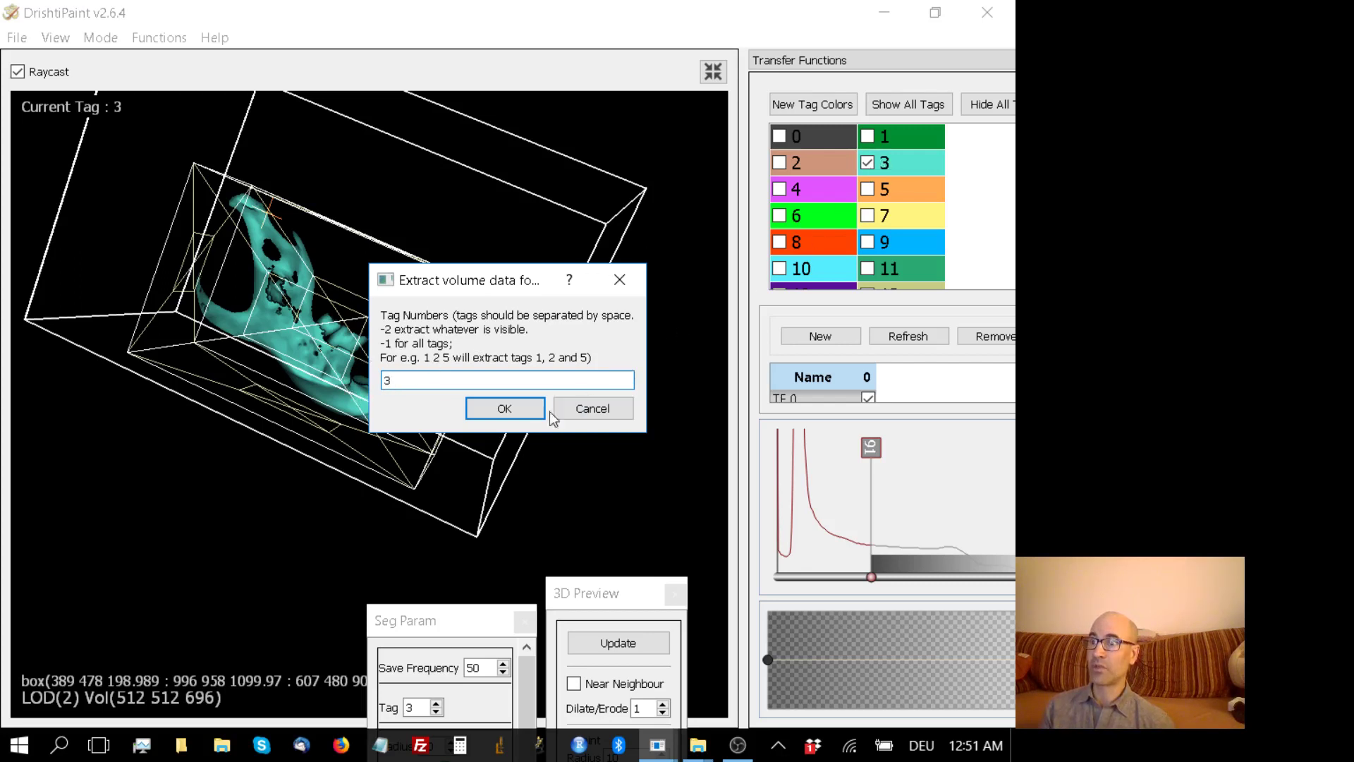
{"action": "left_click", "coordinate": [488, 409]}
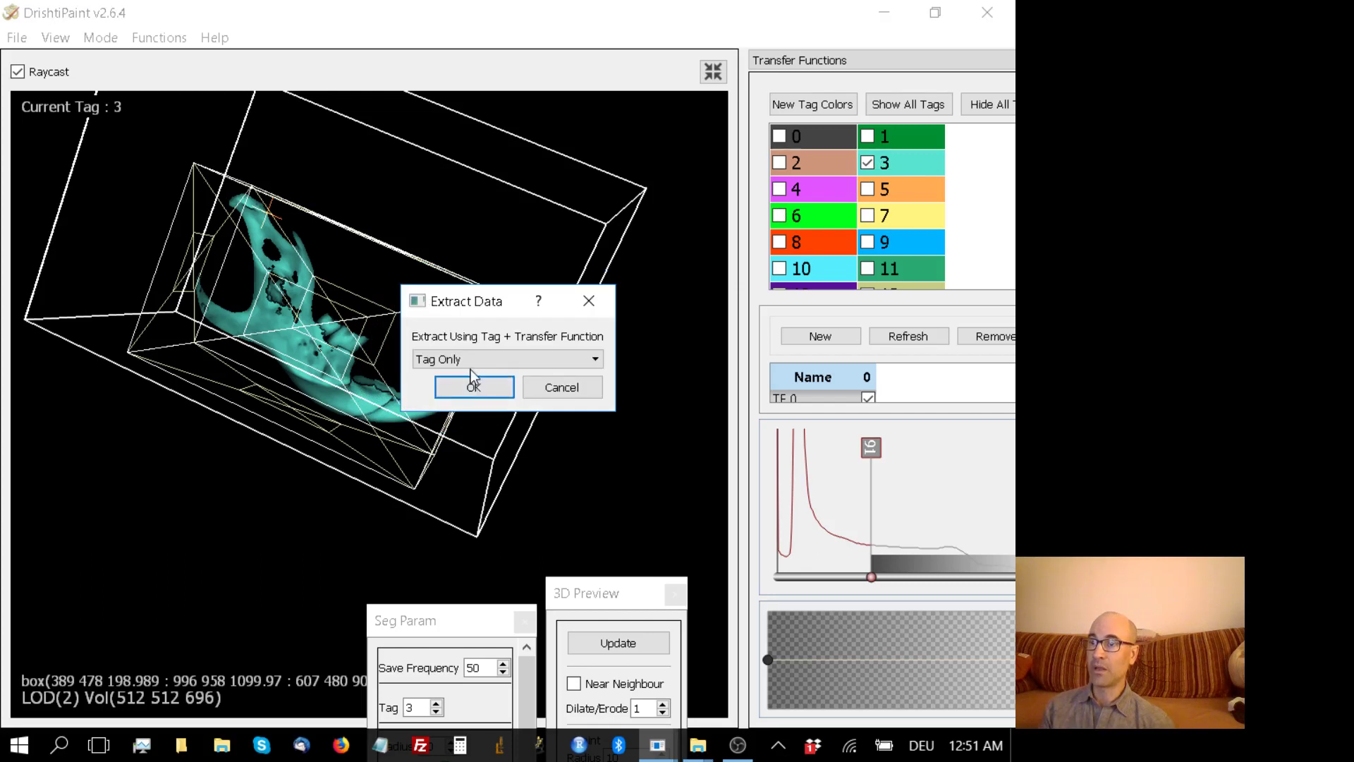
{"action": "left_click", "coordinate": [474, 387]}
{"action": "left_click", "coordinate": [467, 385]}
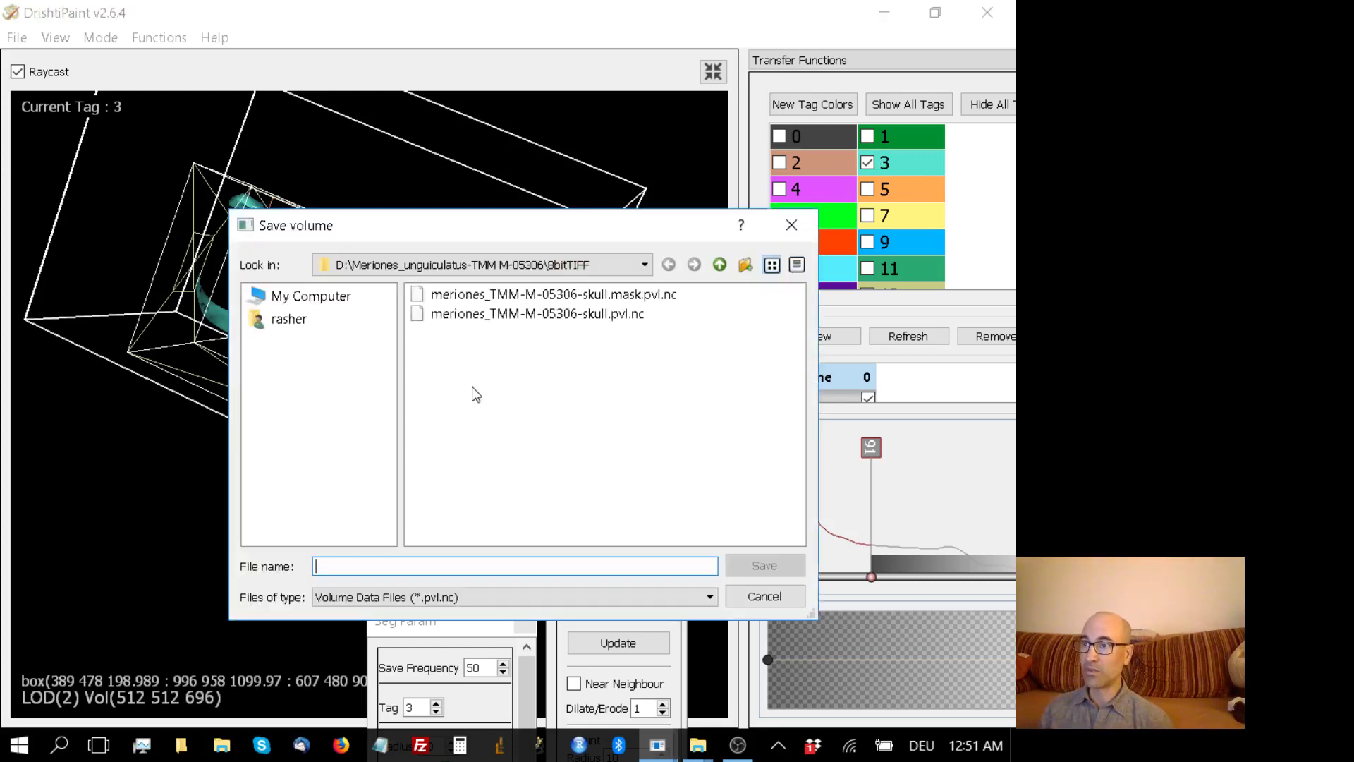
Save the extracted volume as meriones_TMM-M-05306-lowerJaw in the 8bitTIFF folder and dismiss Done.
{"action": "left_click", "coordinate": [453, 314]}
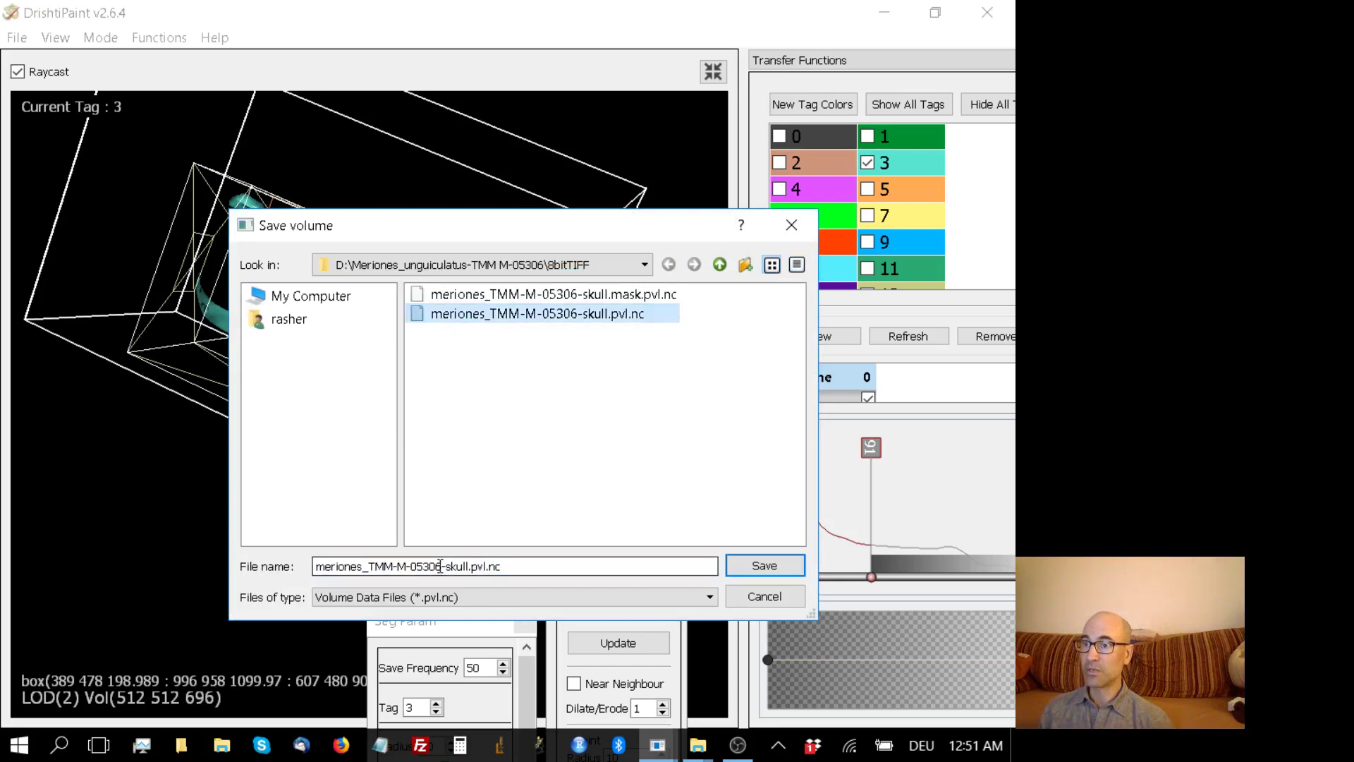
{"action": "left_click_drag", "start_coordinate": [446, 565], "coordinate": [526, 571]}
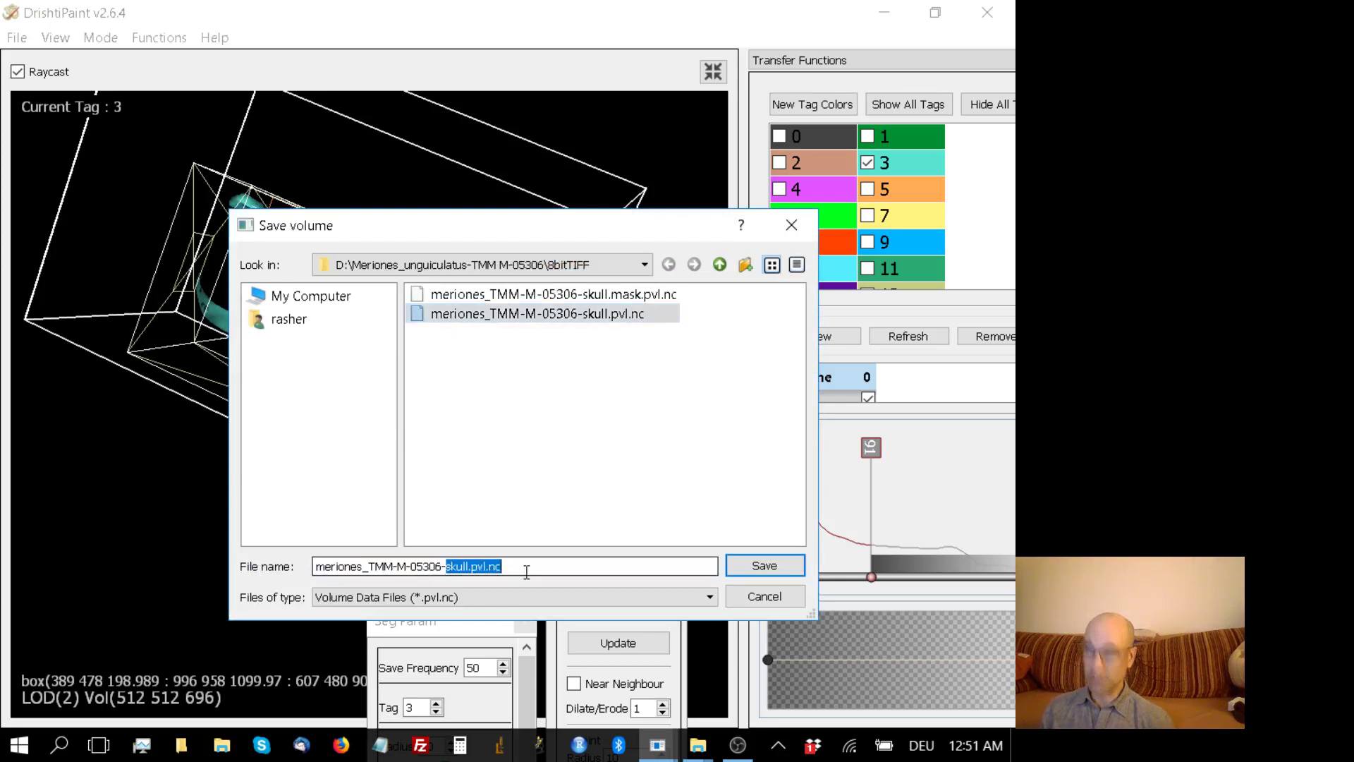
{"action": "type", "text": "lower"}
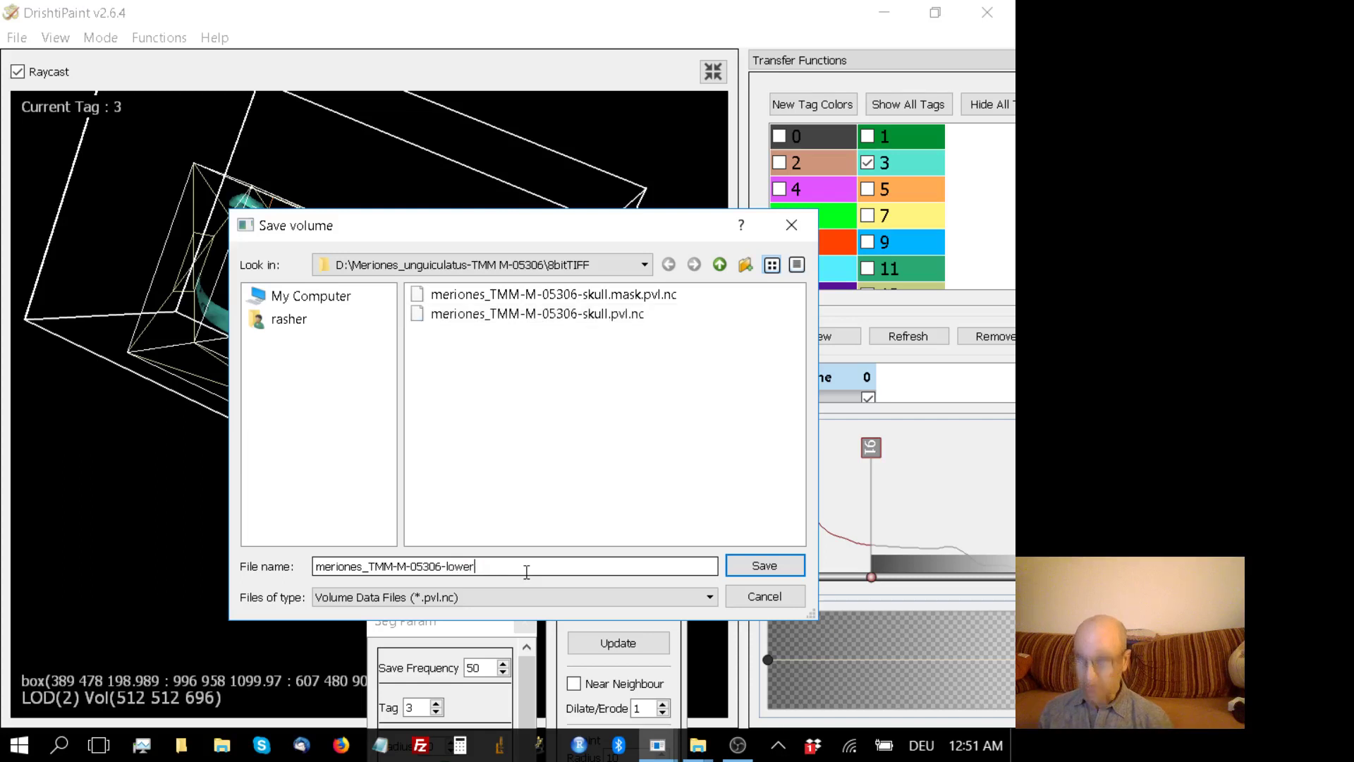
{"action": "type", "text": "Jaw"}
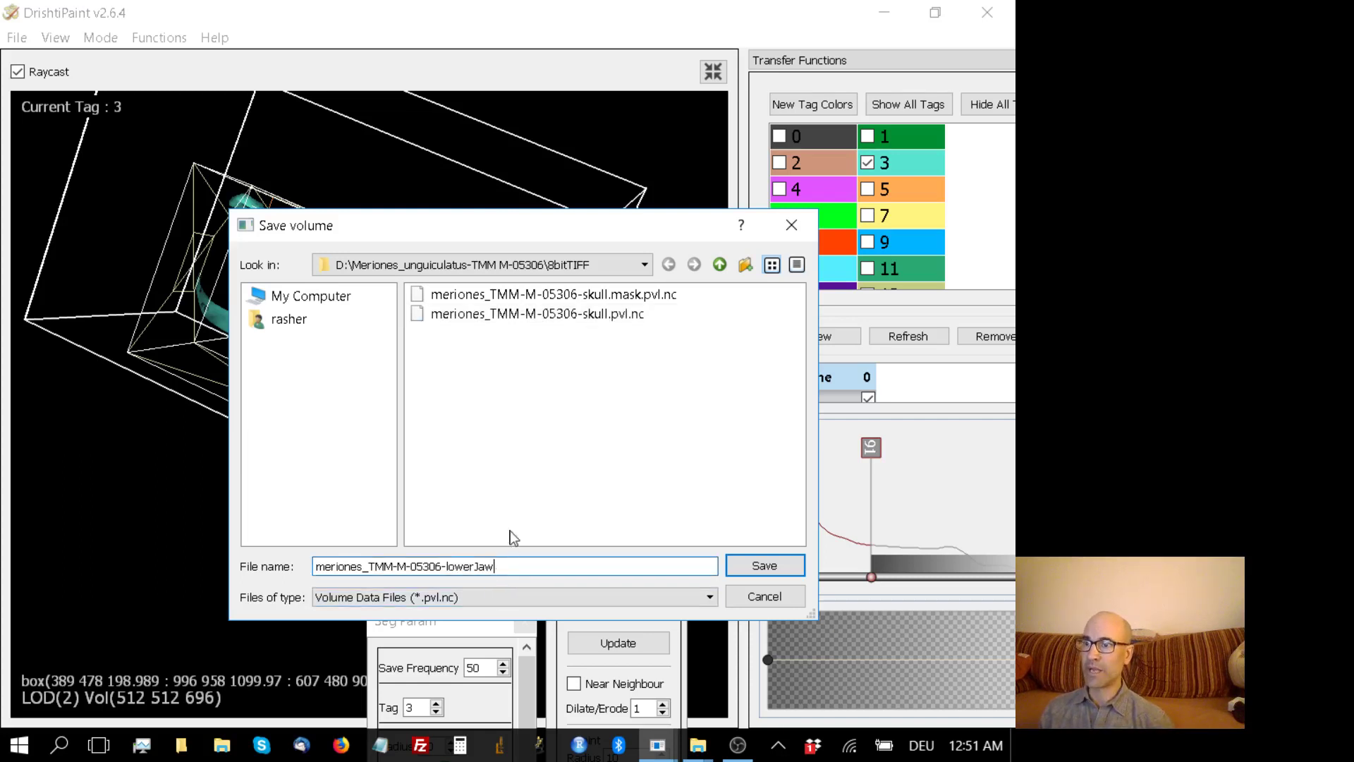
{"action": "key", "text": "Return"}
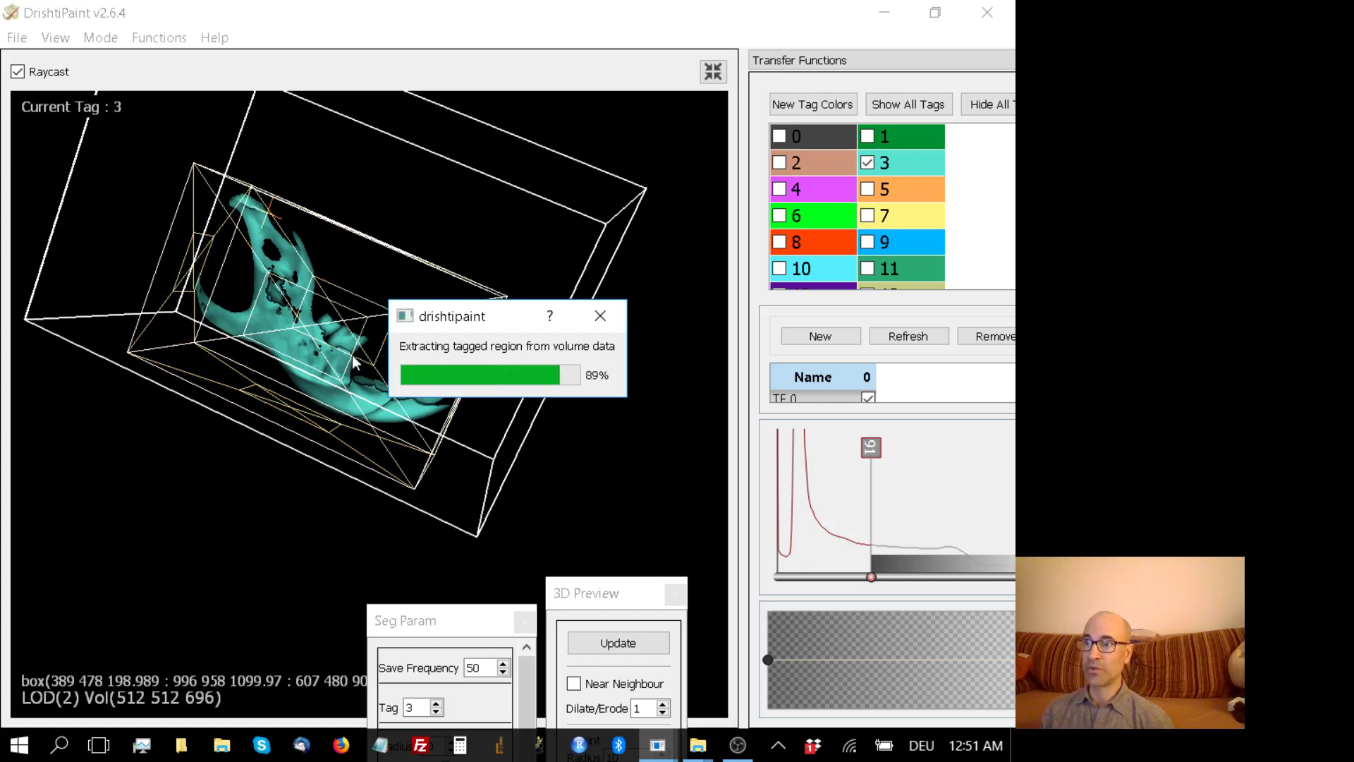
{"action": "key", "text": "Return"}
{"action": "key", "text": "alt+Tab"}
Open 8bitTIFF to confirm the lowerJaw.pvl.nc and its .001 data file exist.
{"action": "key", "text": "Up"}
{"action": "key", "text": "Up"}
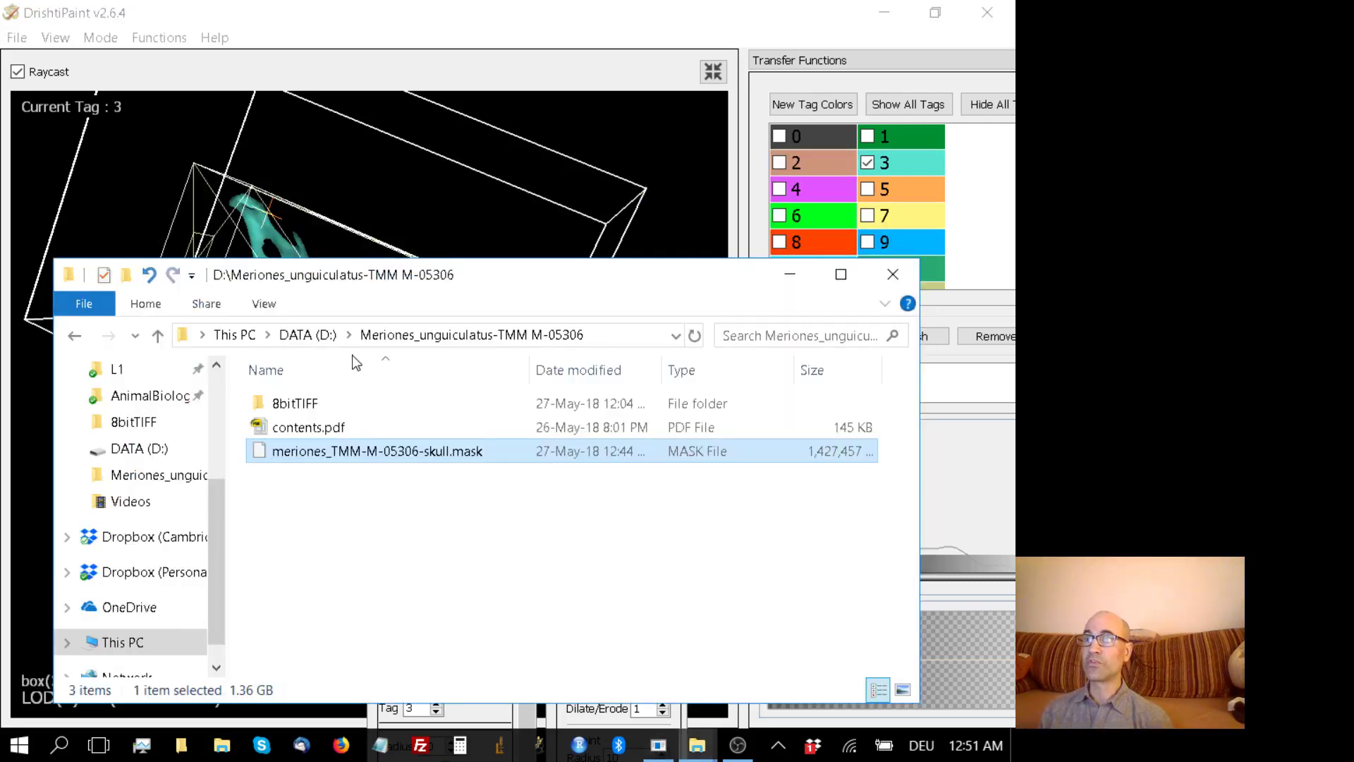
{"action": "key", "text": "Return"}
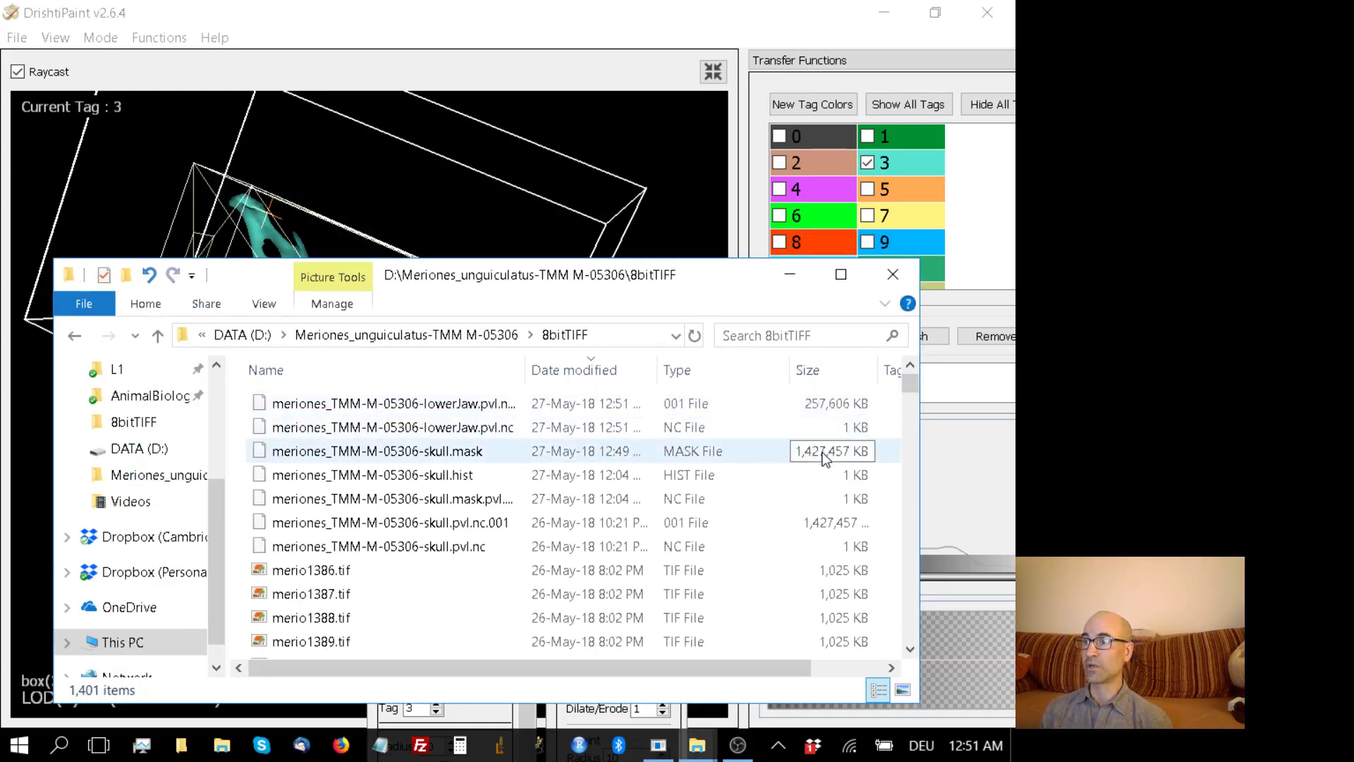
Return to DrishtiPaint and orbit the cyan lower jaw render.
{"action": "left_click", "coordinate": [407, 205]}
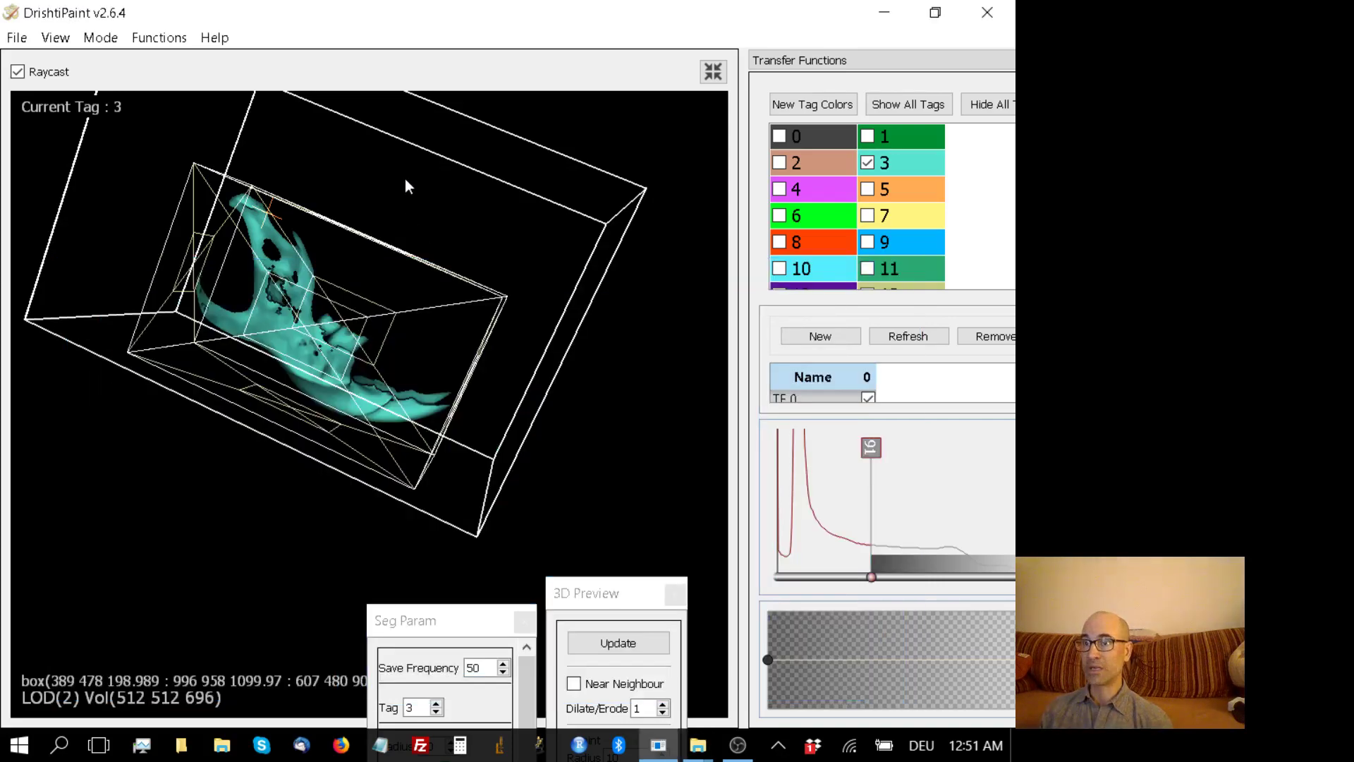
{"action": "left_click_drag", "start_coordinate": [389, 321], "coordinate": [399, 283]}
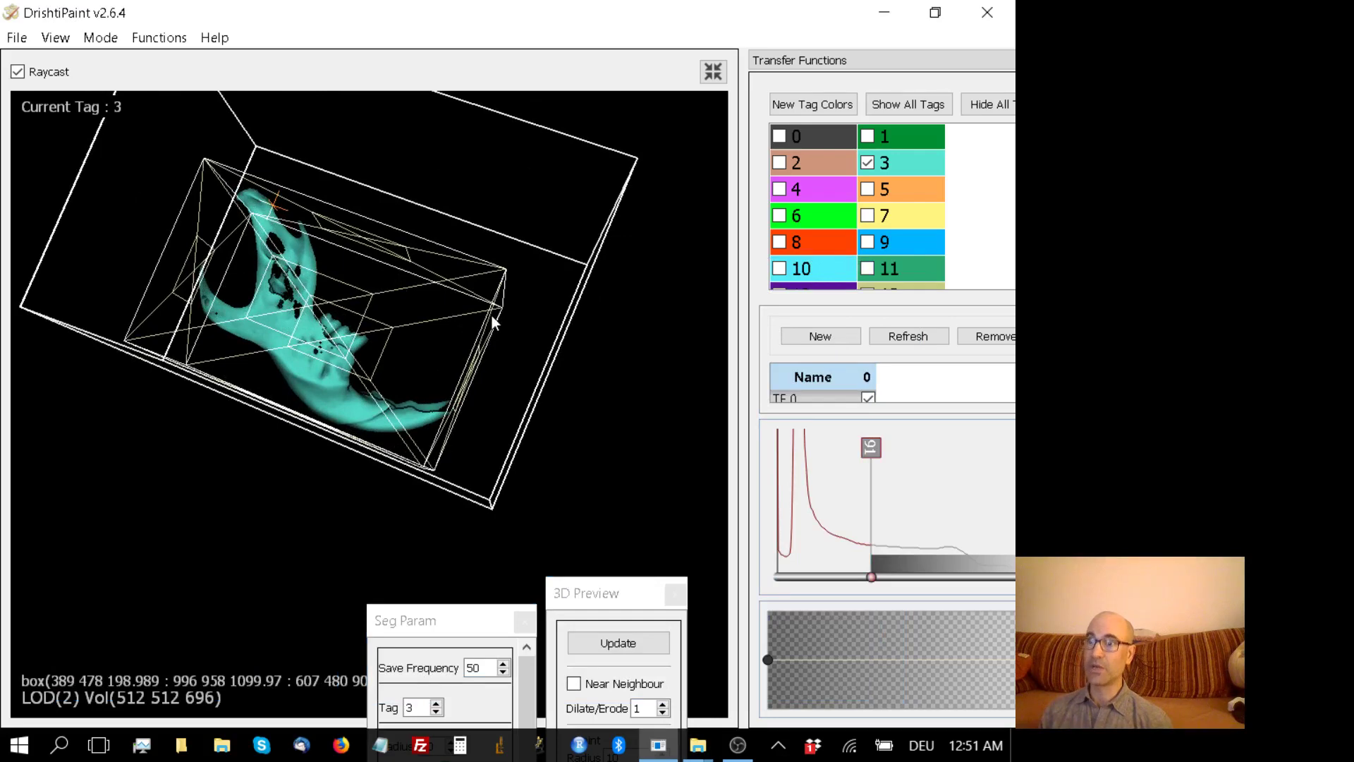